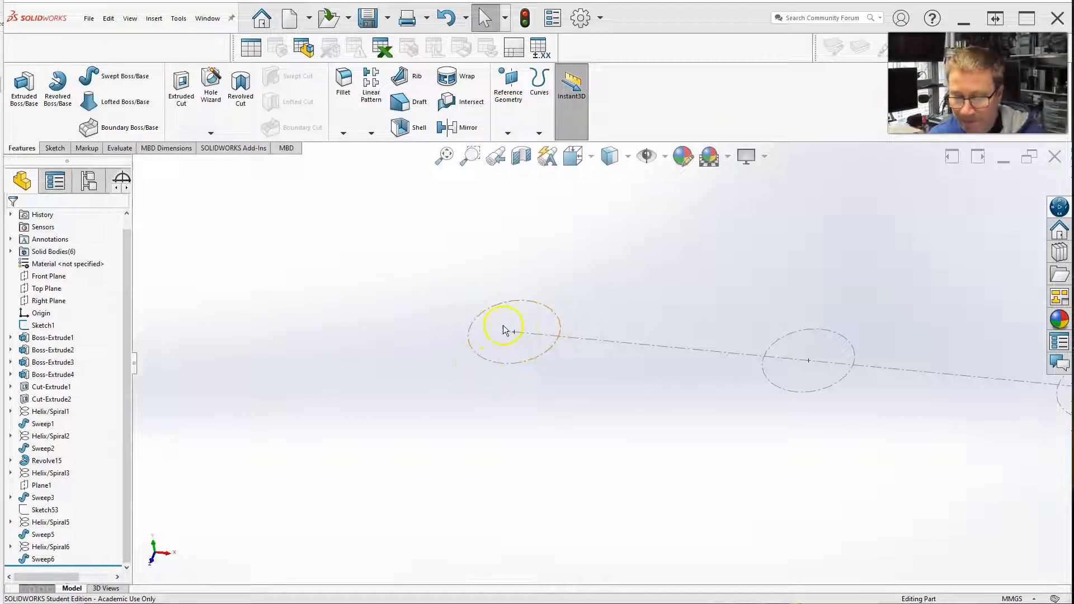
- Start a Helix/Spiral on the Top Plane and sketch its base circle of about 25 mm radius centred on the origin
click(541, 130)
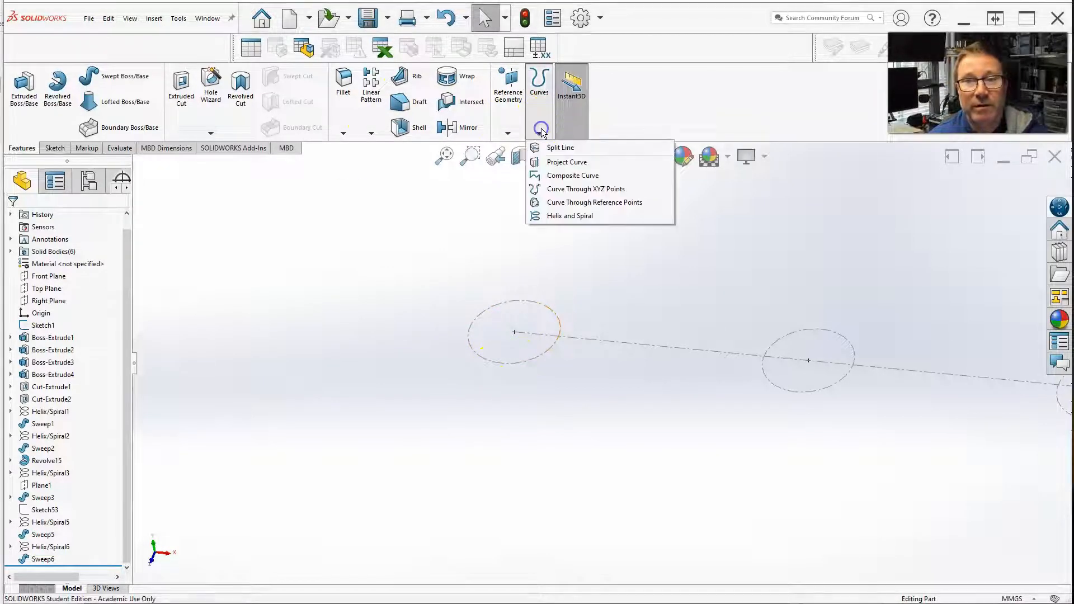
click(554, 217)
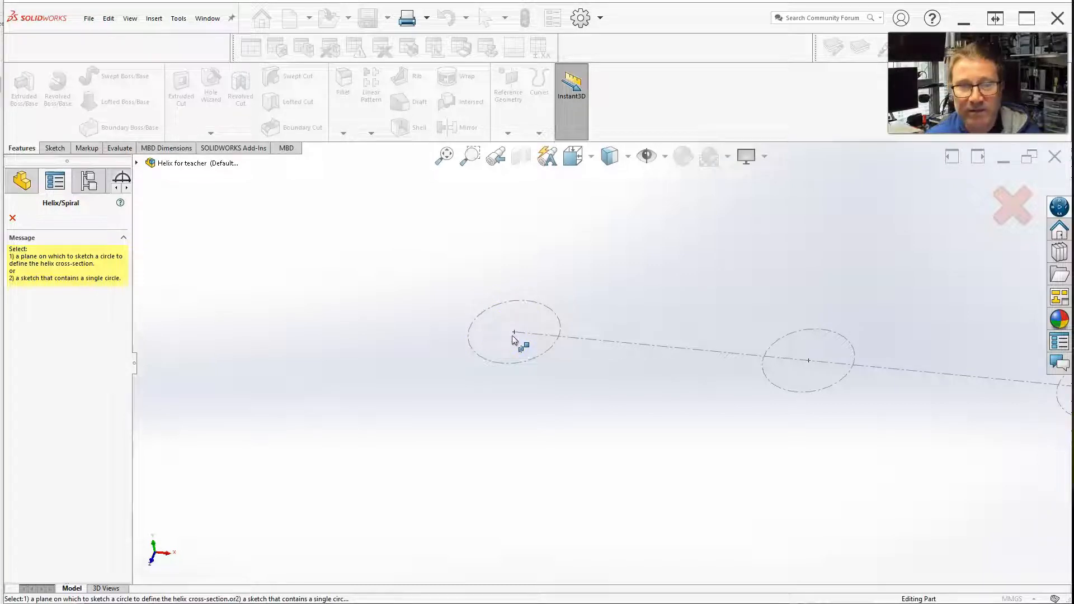
click(136, 163)
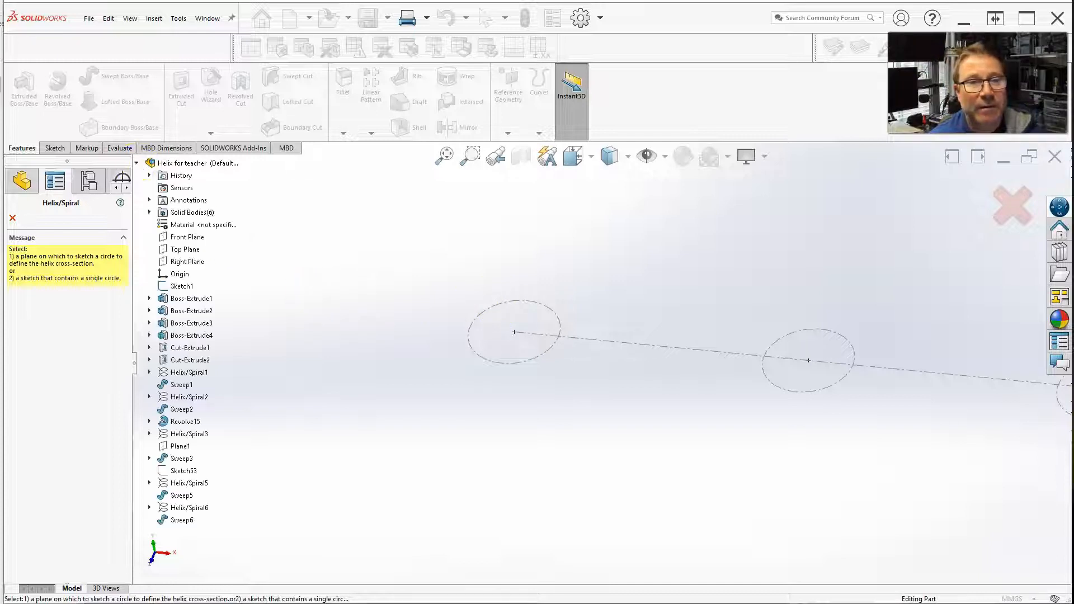
click(177, 250)
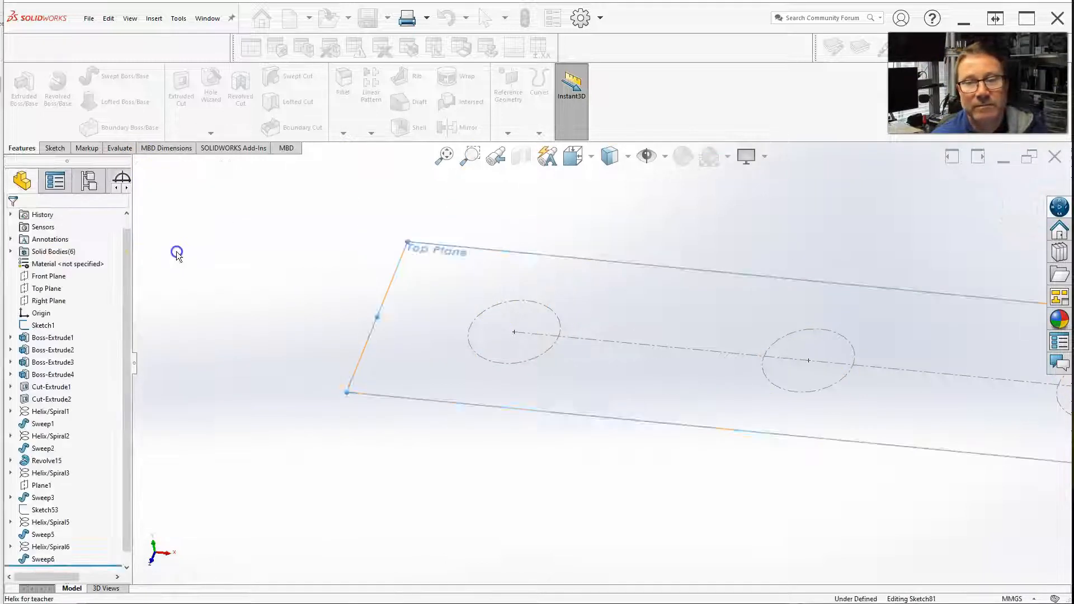
click(124, 79)
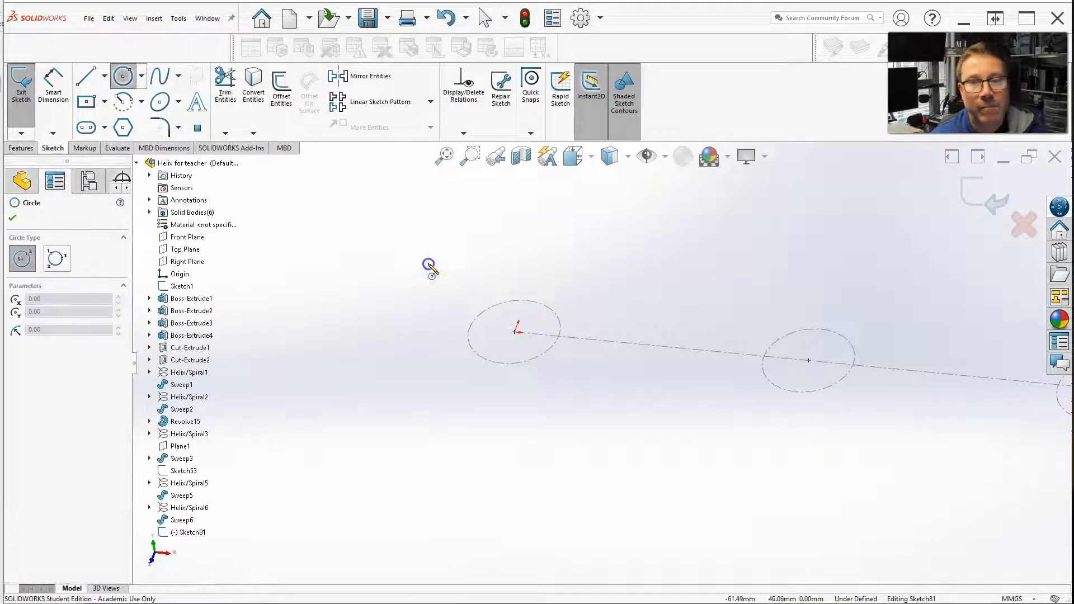
click(514, 333)
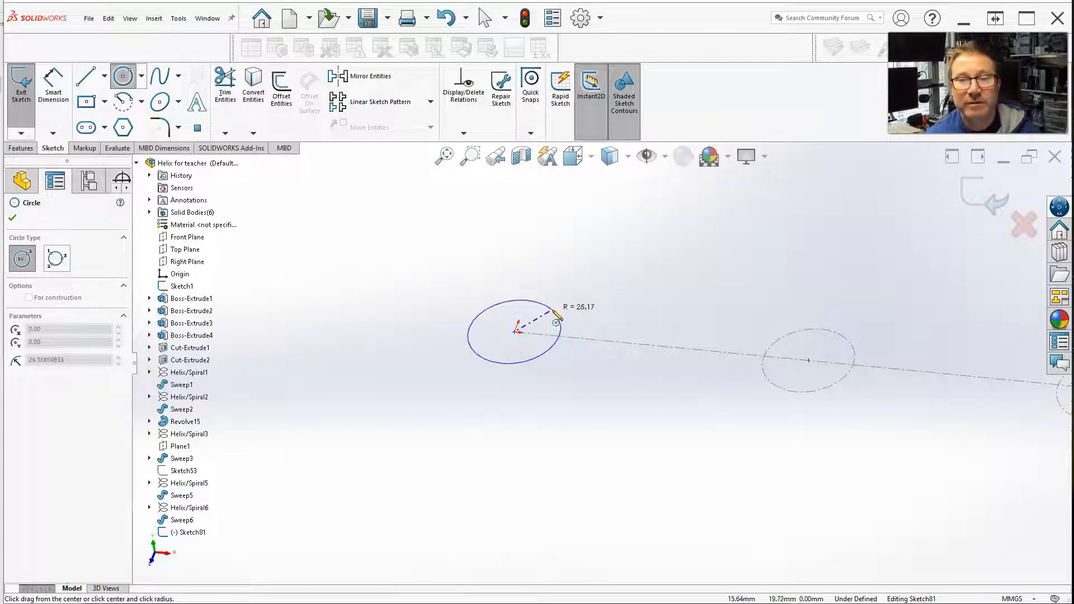
click(553, 311)
- Dimension the base circle's diameter to 50 mm and finish the sketch
click(53, 84)
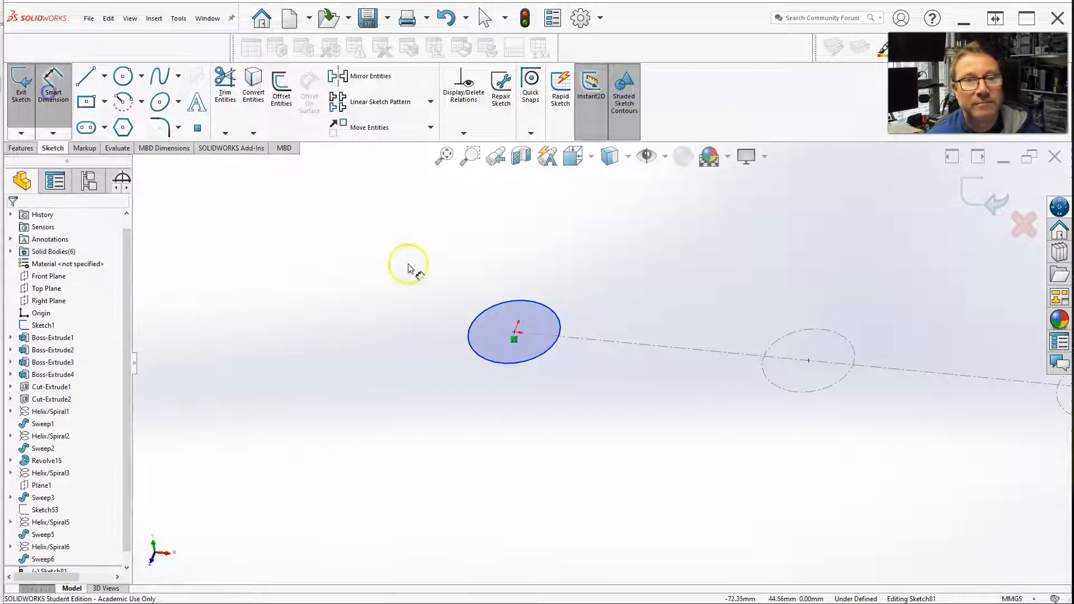
click(470, 335)
click(439, 391)
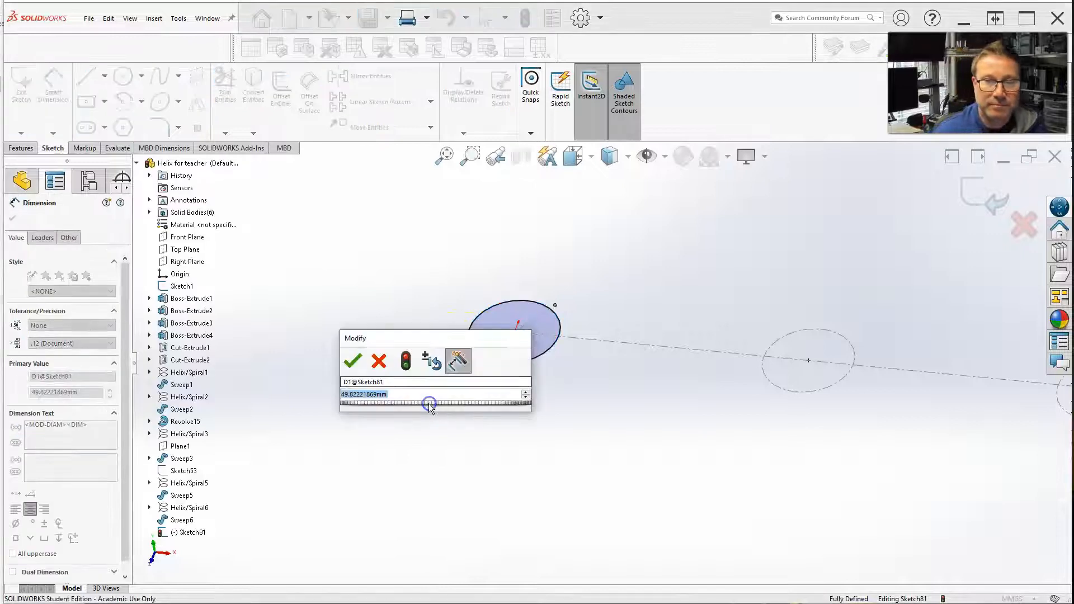
text(50)
key(Return)
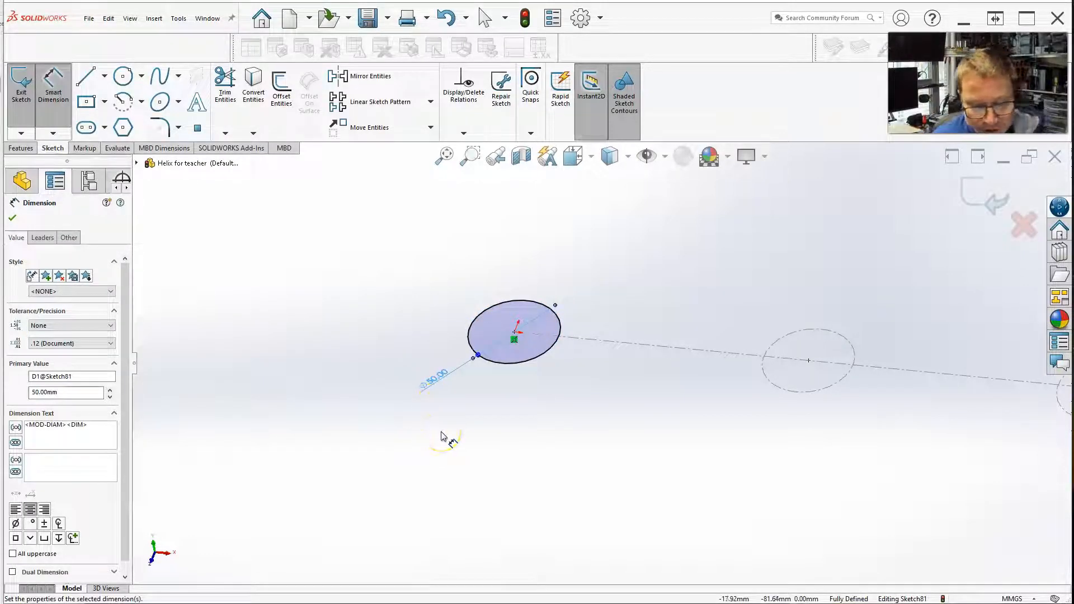
click(979, 196)
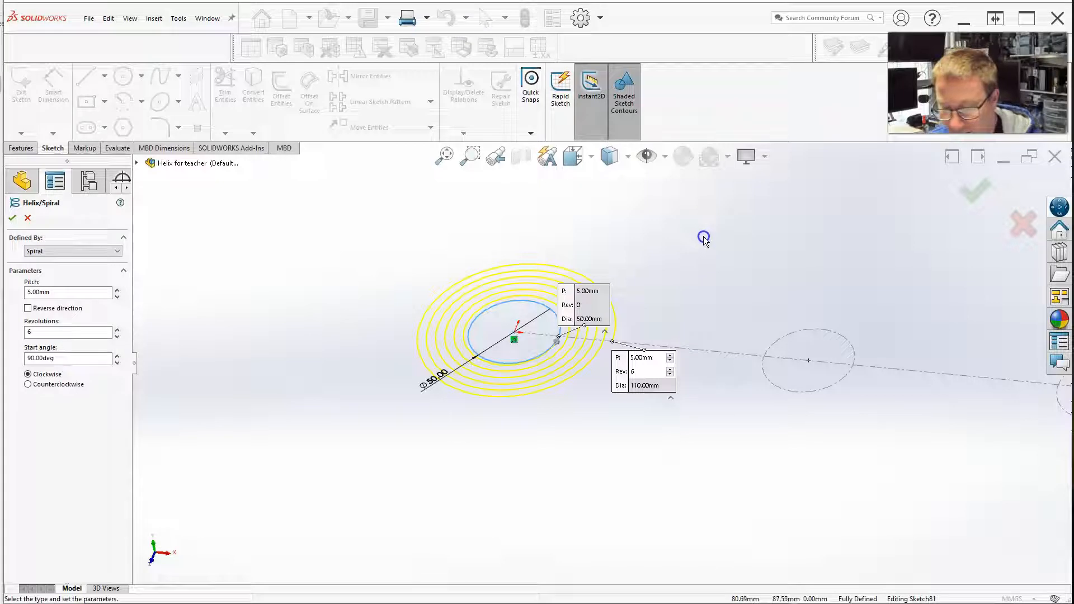
- Define the helix by Height and Pitch with constant pitch, a height of 72.5 mm and a pitch of 10 mm
click(74, 251)
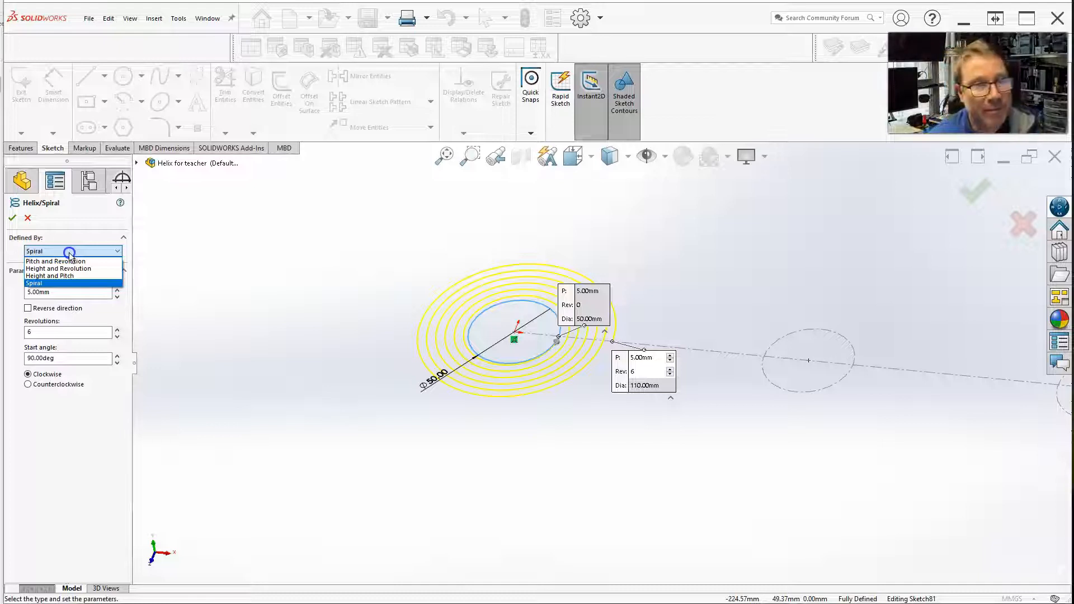
click(62, 276)
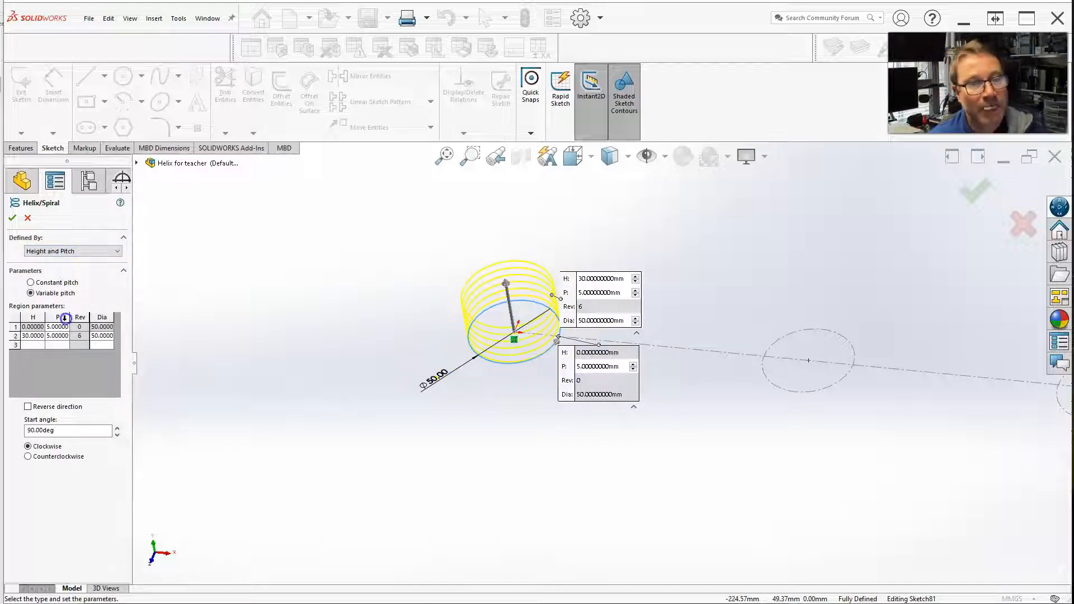
click(30, 282)
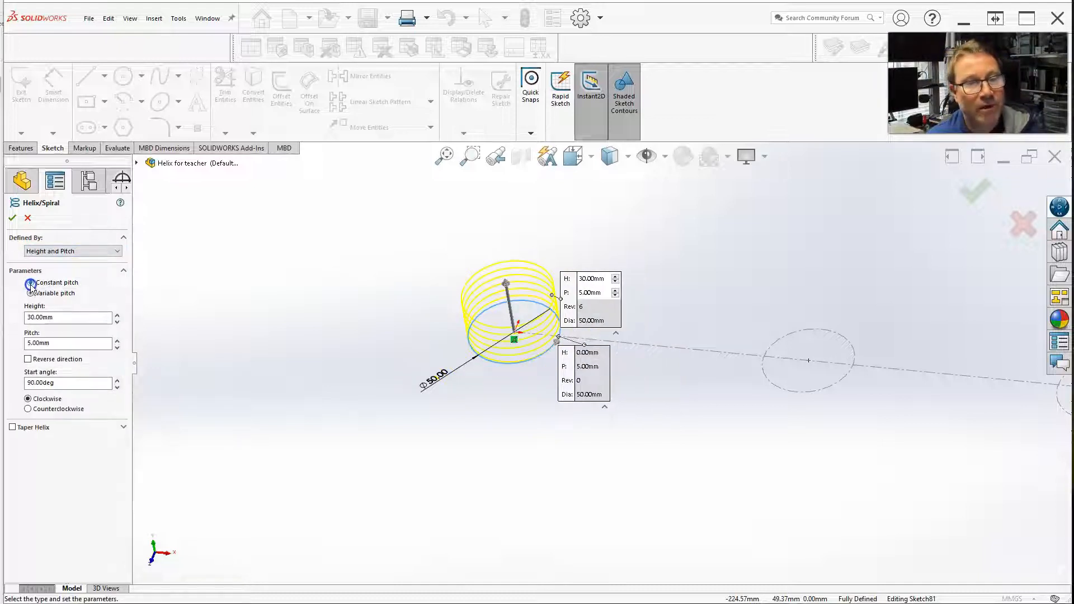
double_click(63, 320)
text(72.5)
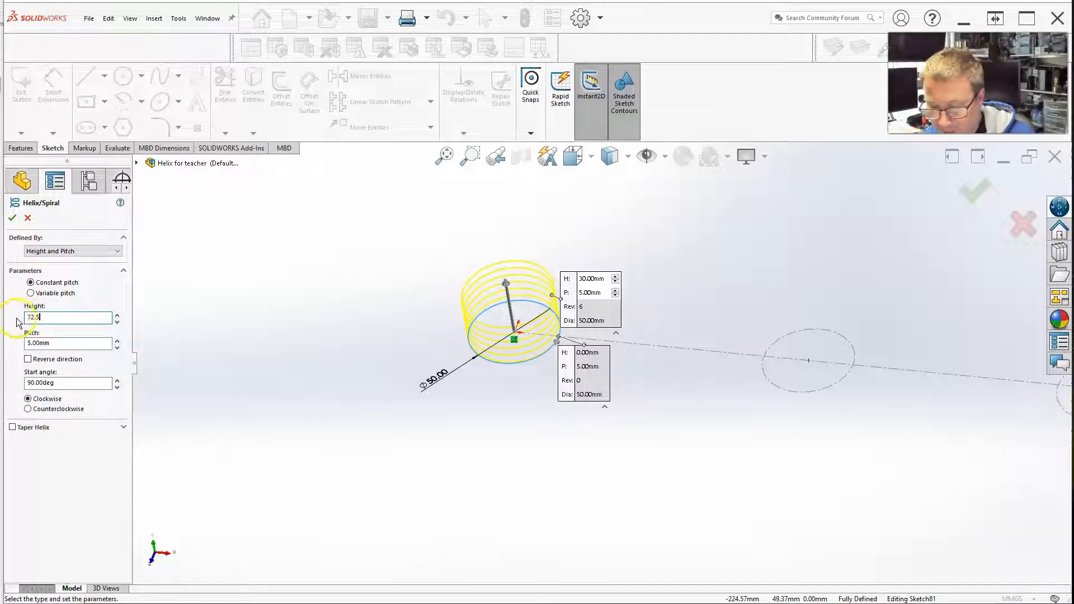
click(54, 345)
double_click(54, 345)
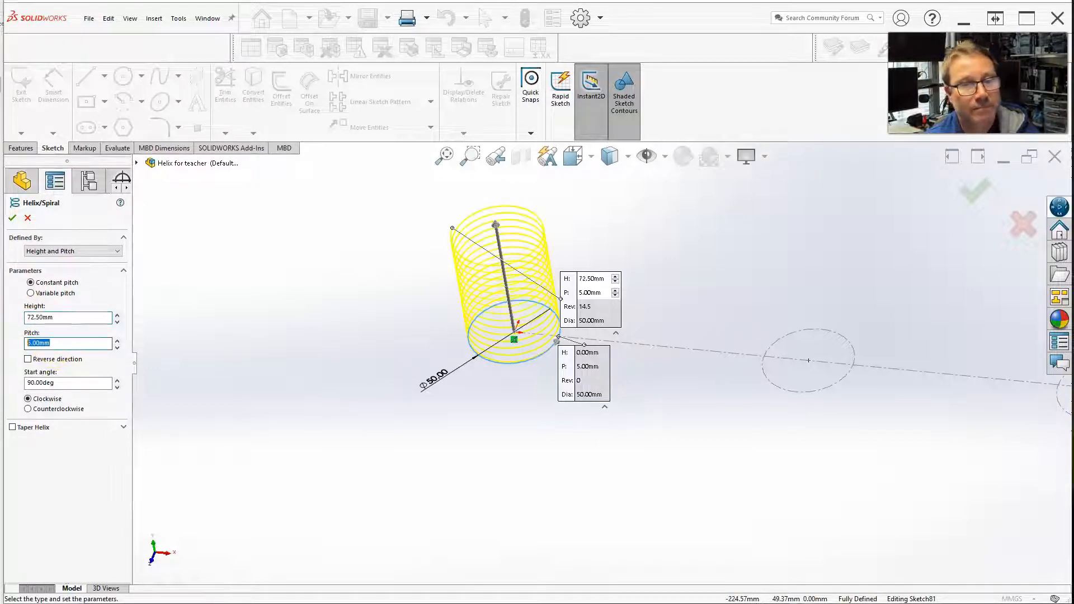
key(Return)
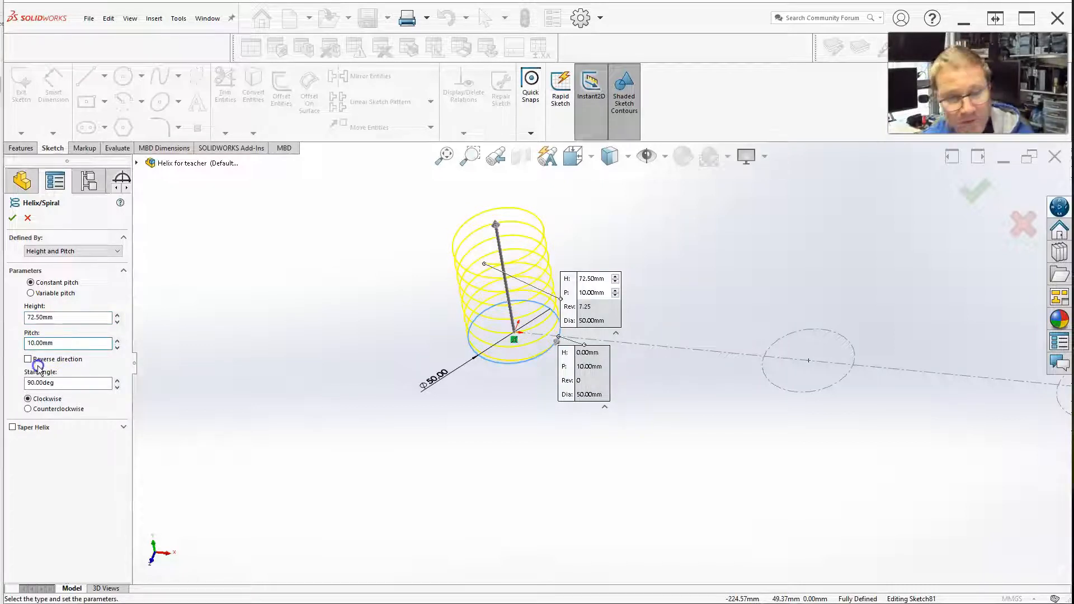
- Set the helix's start angle to 0 degrees and create the curve
double_click(85, 384)
text(0)
key(Return)
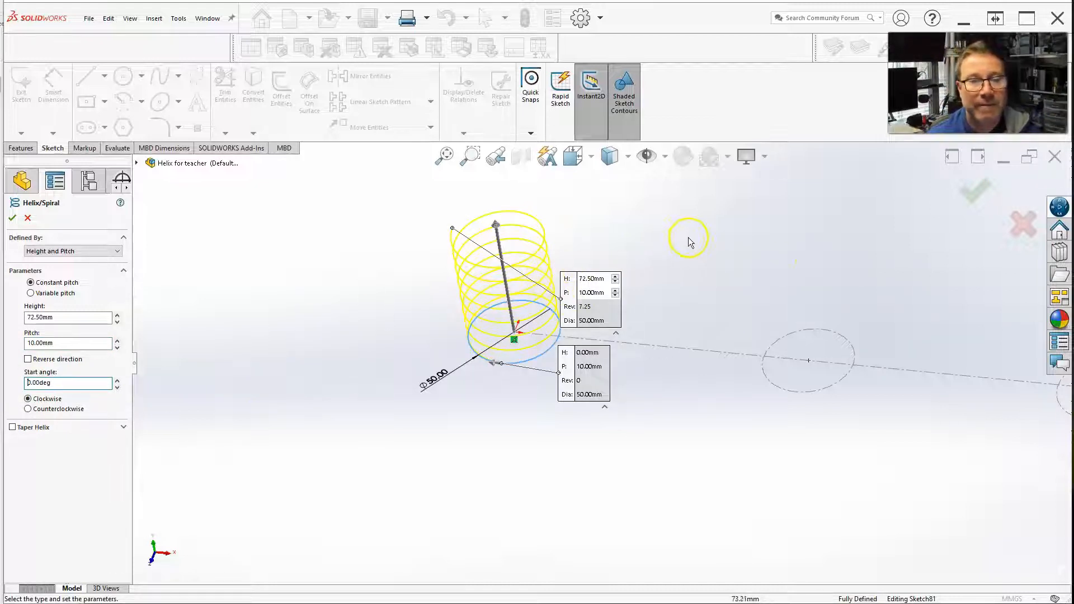
click(974, 192)
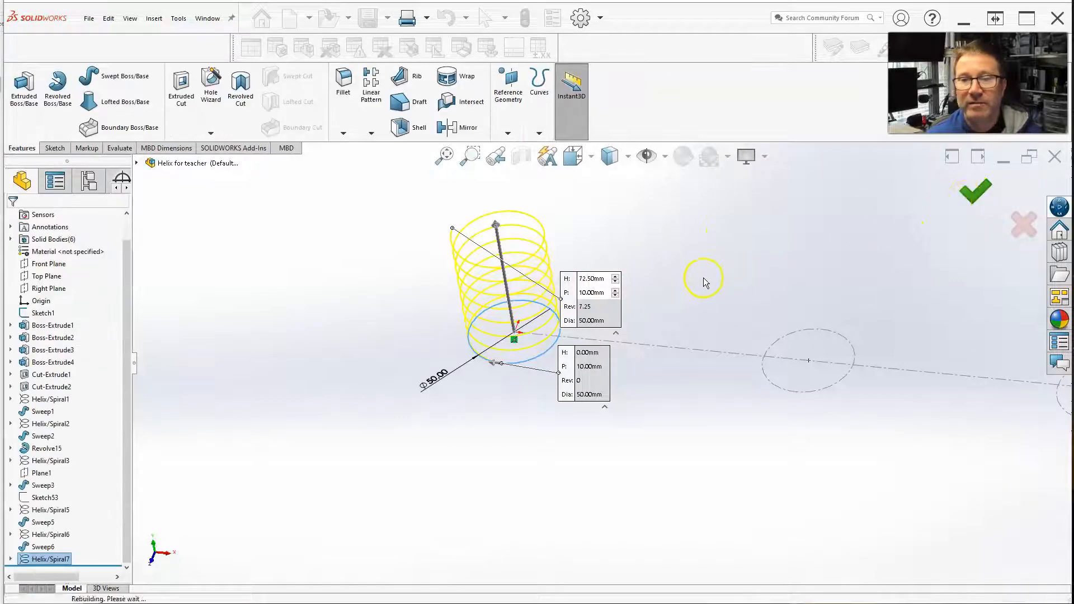
- Hide Sketch1, which holds the dash-dotted layout circles and centreline
middle_drag(509, 364, 528, 325)
click(543, 382)
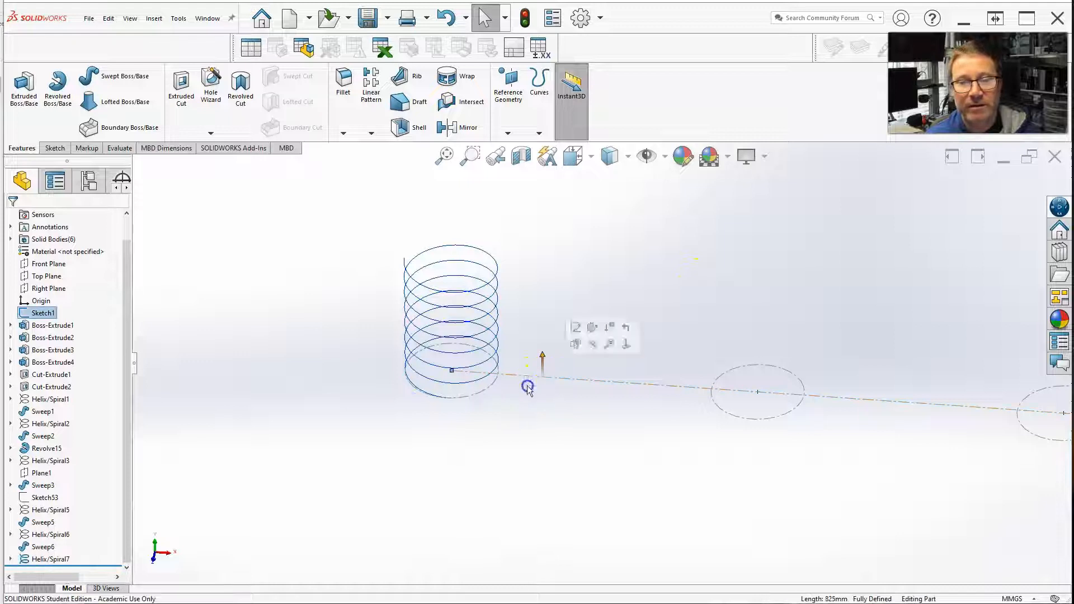
right_click(48, 317)
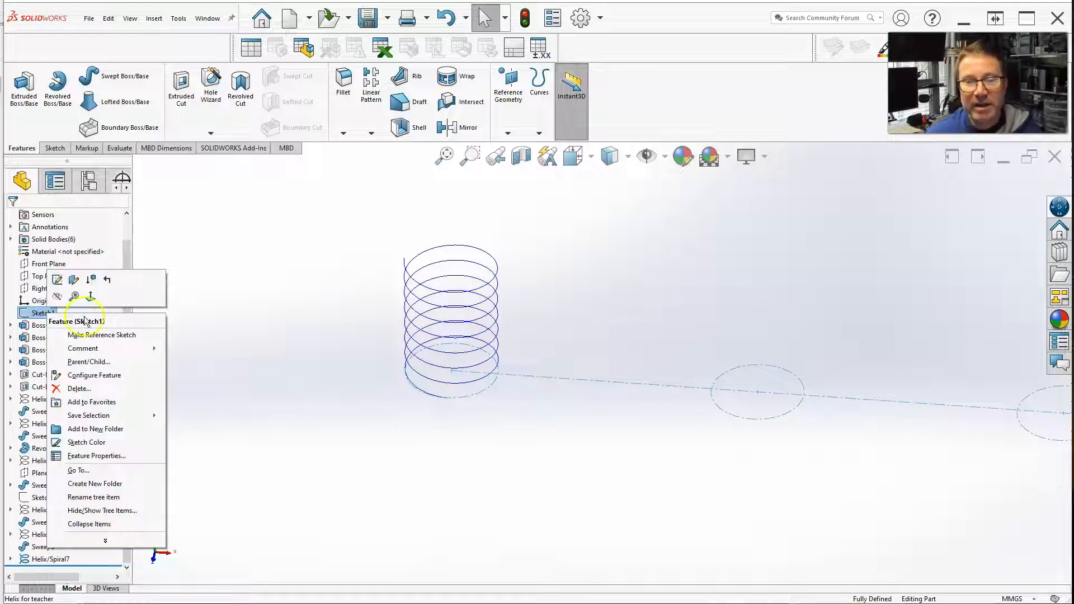
click(58, 299)
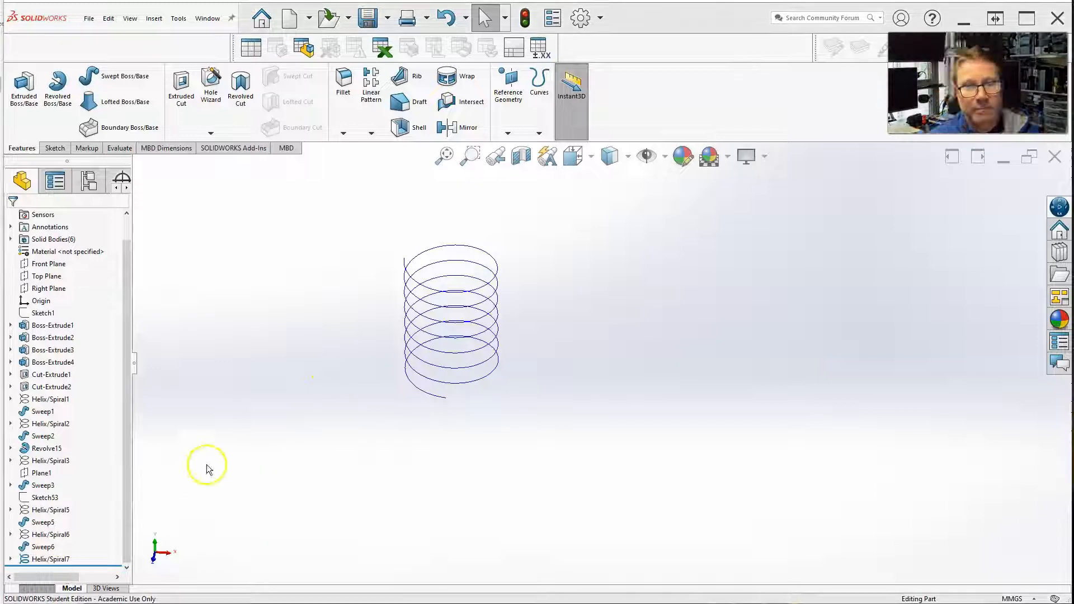
- Start a new sketch on the Top Plane
click(60, 150)
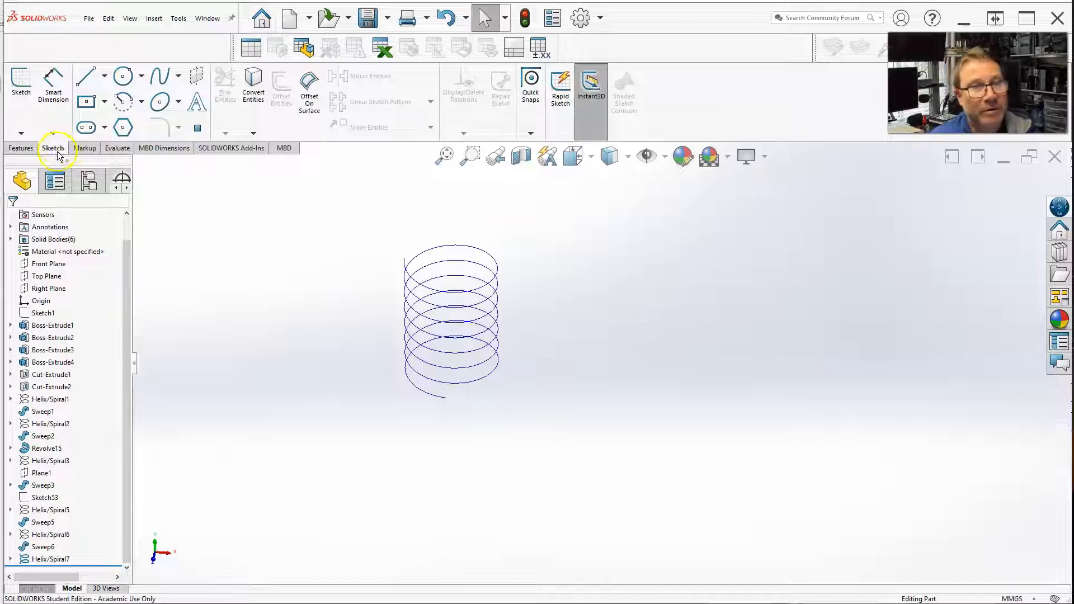
click(26, 98)
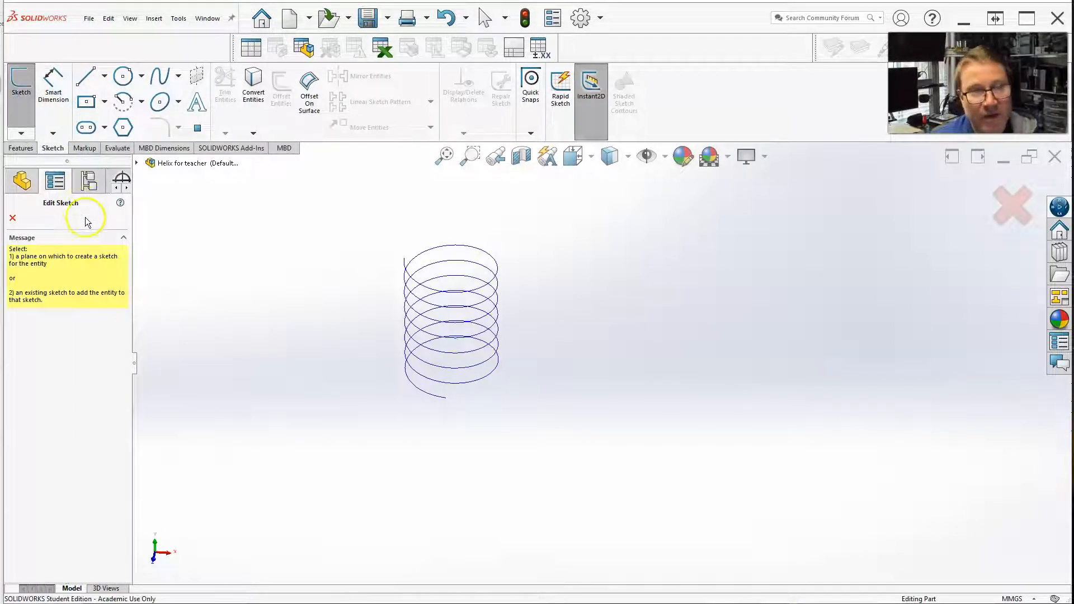
click(137, 162)
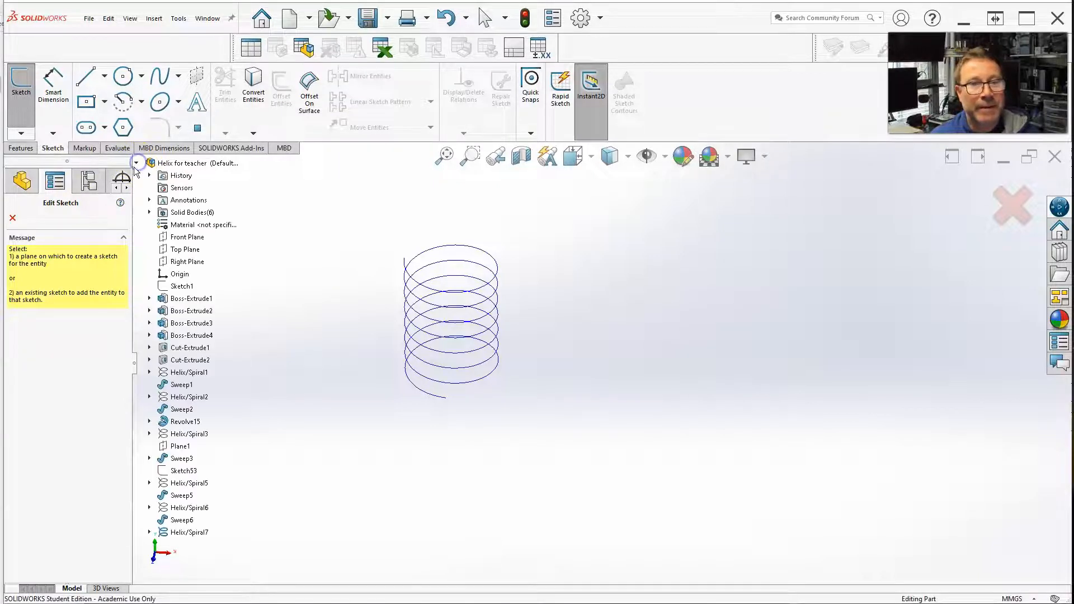
click(179, 250)
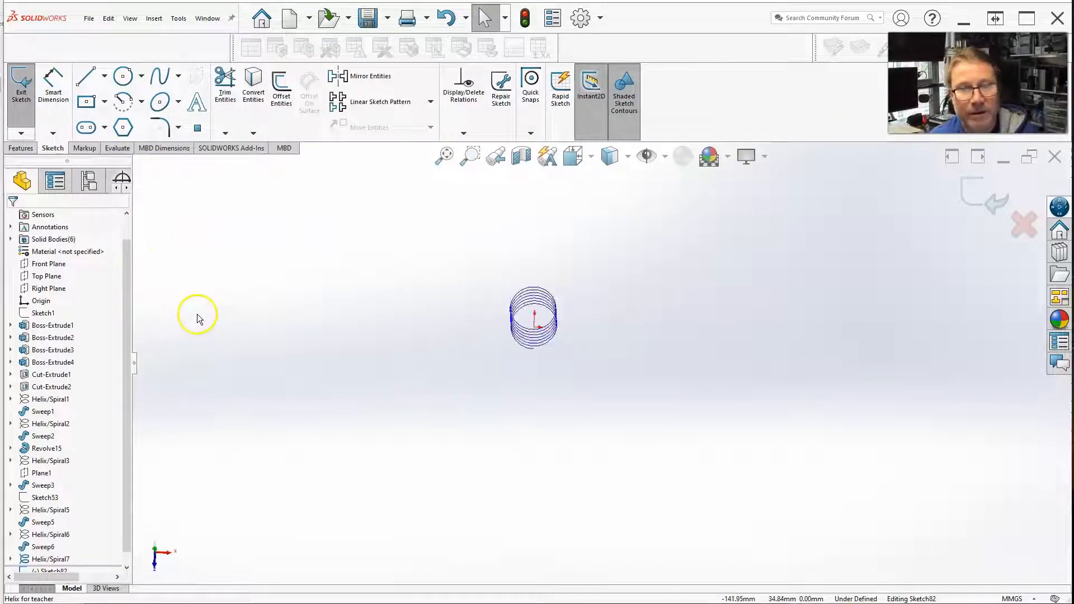
- Sketch a centre-point arc about the origin, radius about 25 mm, sweeping about 75° counterclockwise from the helix's base end in the top view
scroll(473, 380, down, 5)
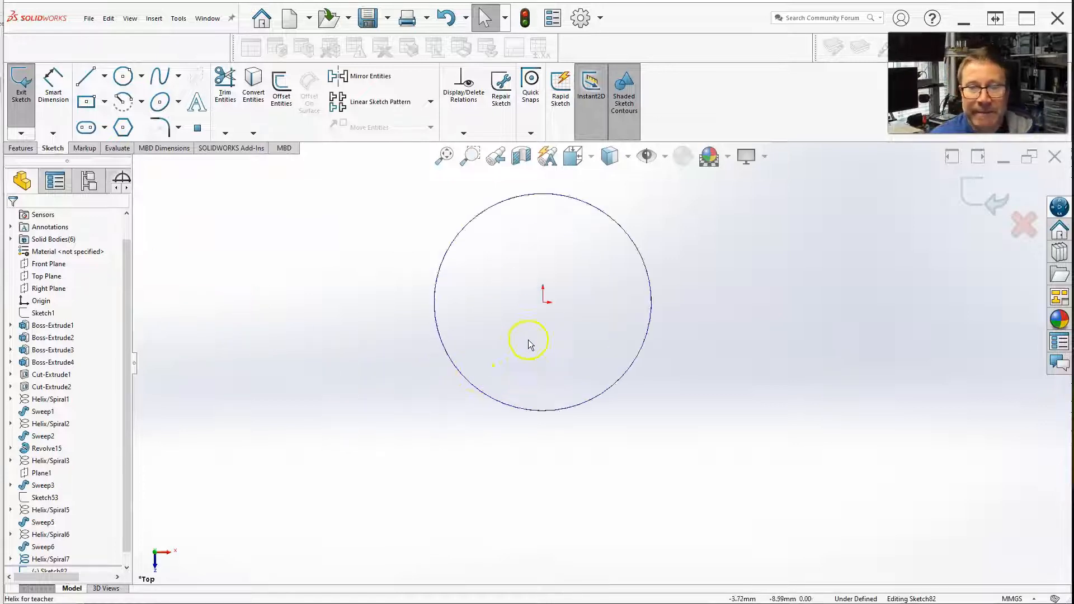
scroll(583, 331, up, 2)
scroll(579, 288, up, 1)
scroll(588, 280, down, 1)
middle_drag(556, 330, 576, 300)
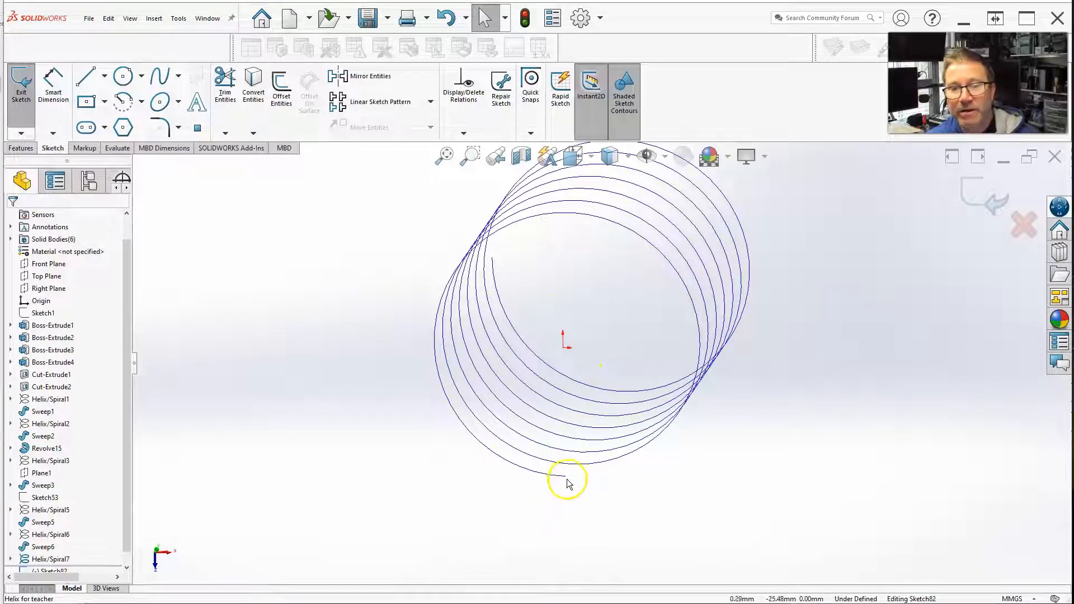
key(ctrl+5)
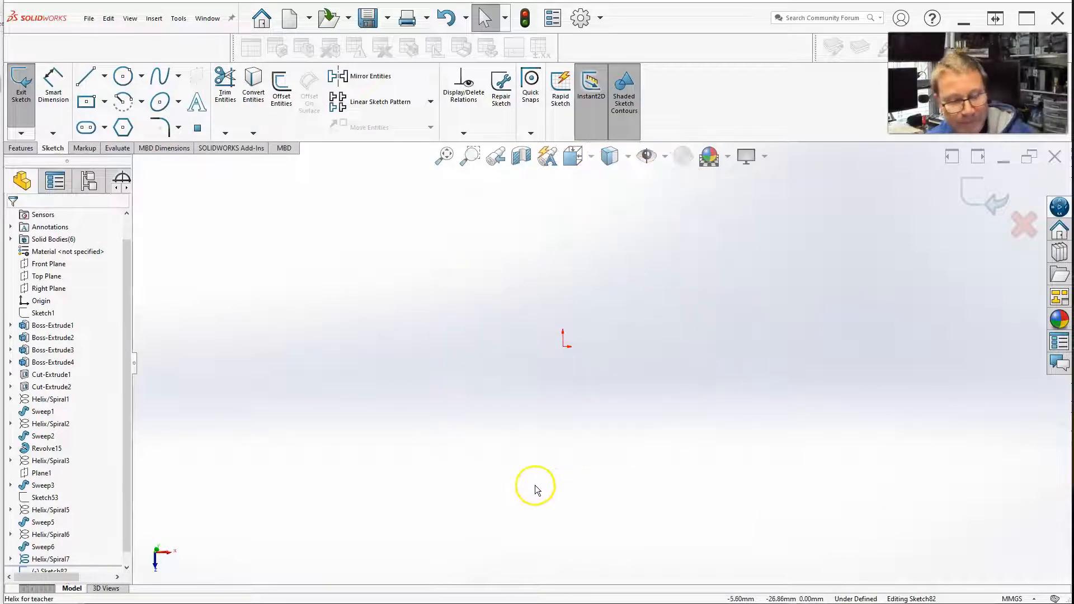
scroll(384, 341, down, 10)
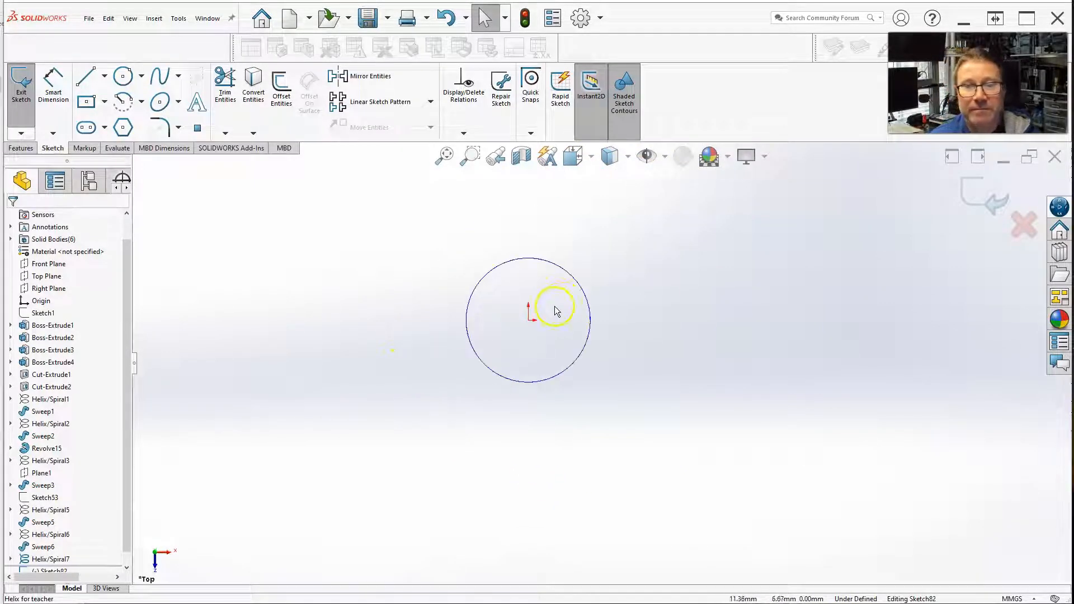
scroll(528, 354, up, 3)
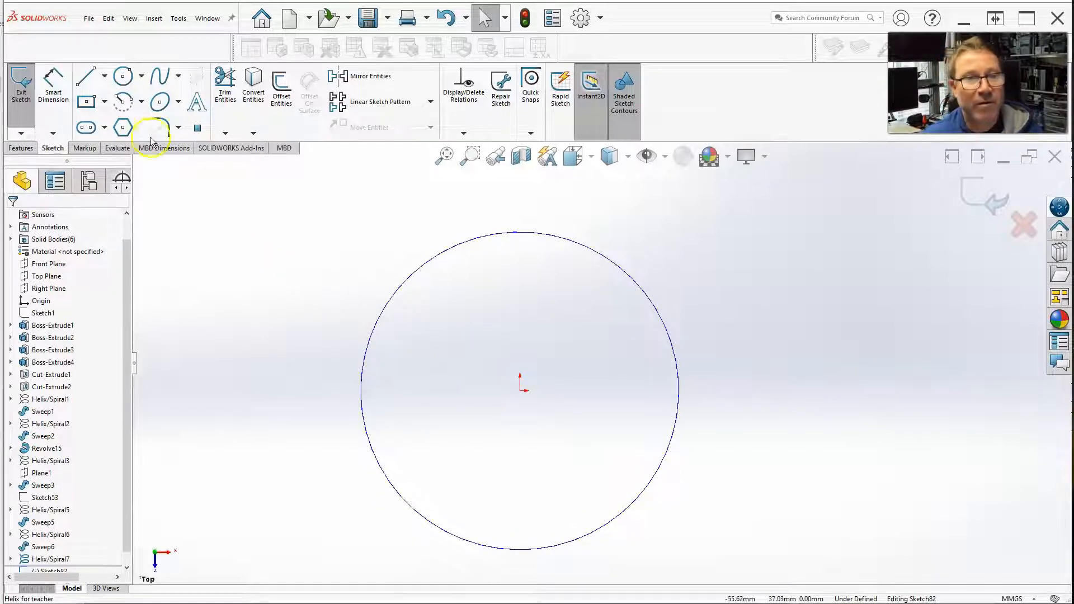
click(127, 102)
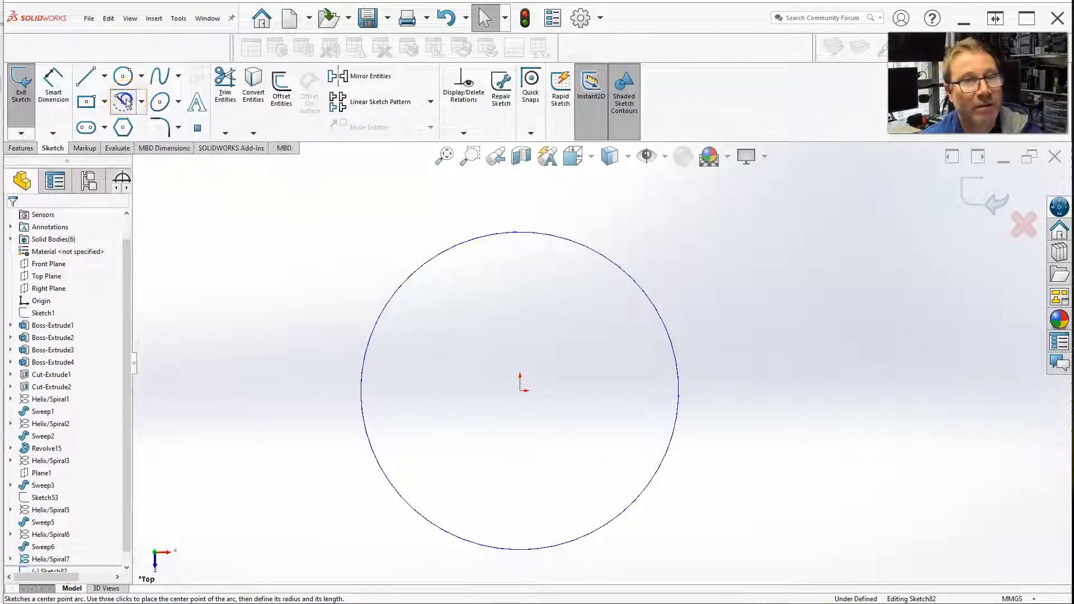
drag(520, 391, 523, 552)
click(521, 551)
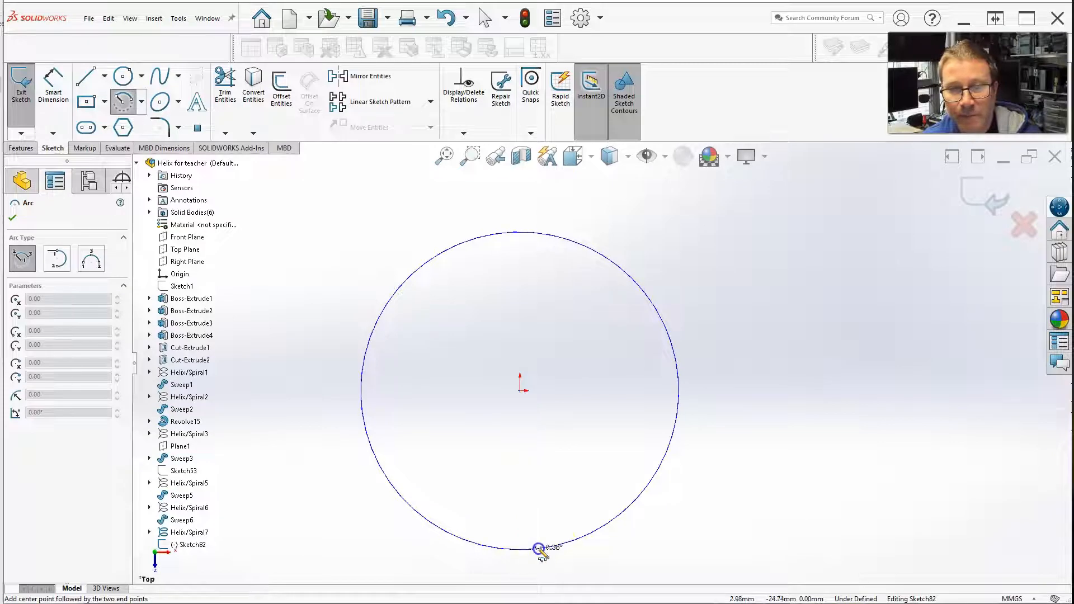
click(675, 432)
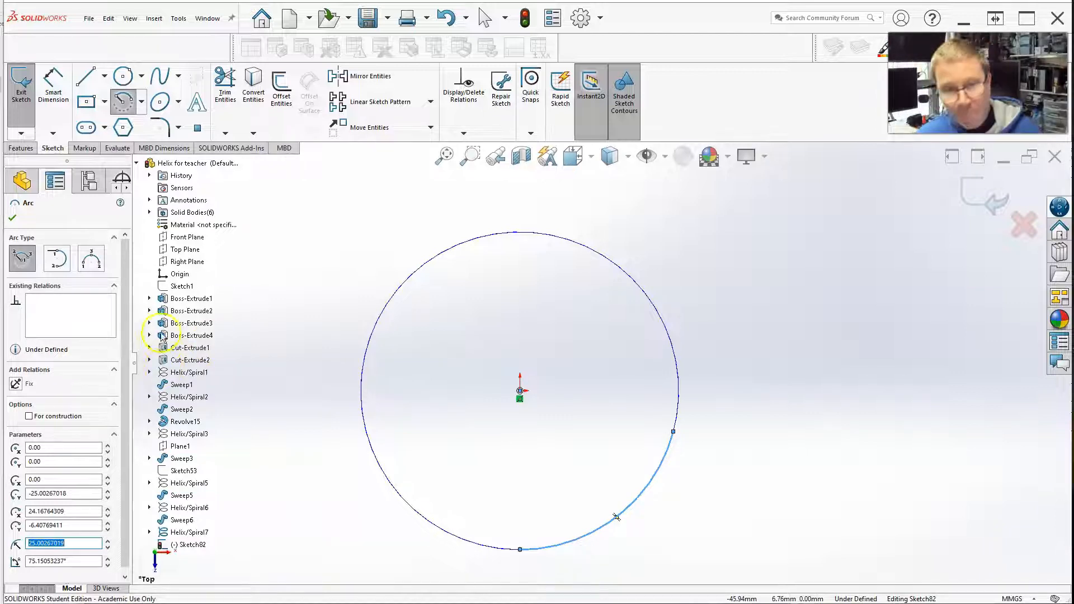
- Draw a horizontal line from the origin to the right side of the helix outline
click(87, 80)
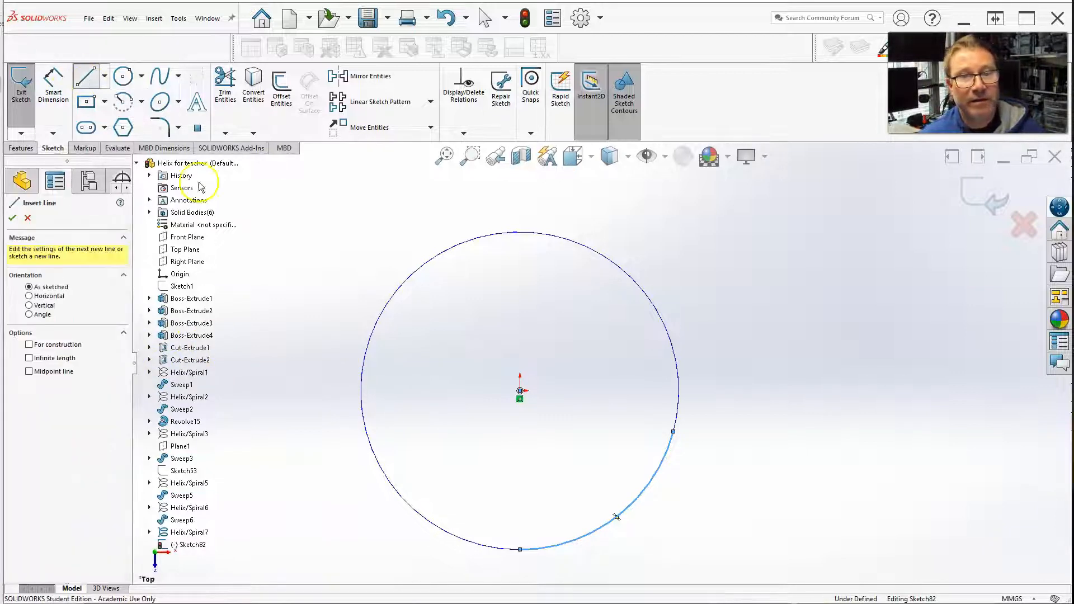
click(520, 391)
click(679, 391)
key(Escape)
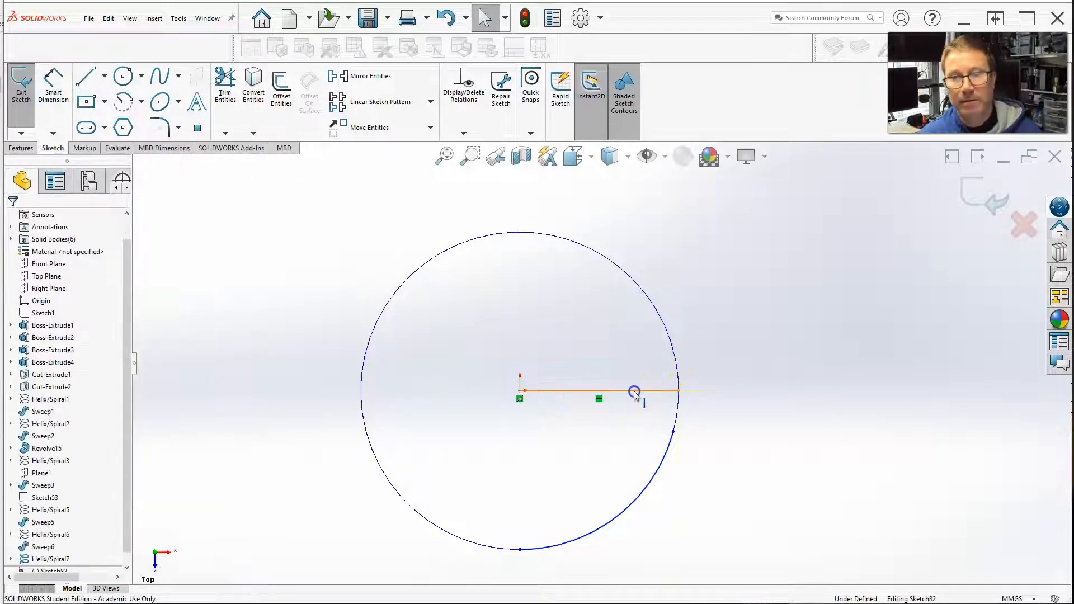
- Convert the horizontal line from the origin to construction geometry
click(634, 396)
click(686, 357)
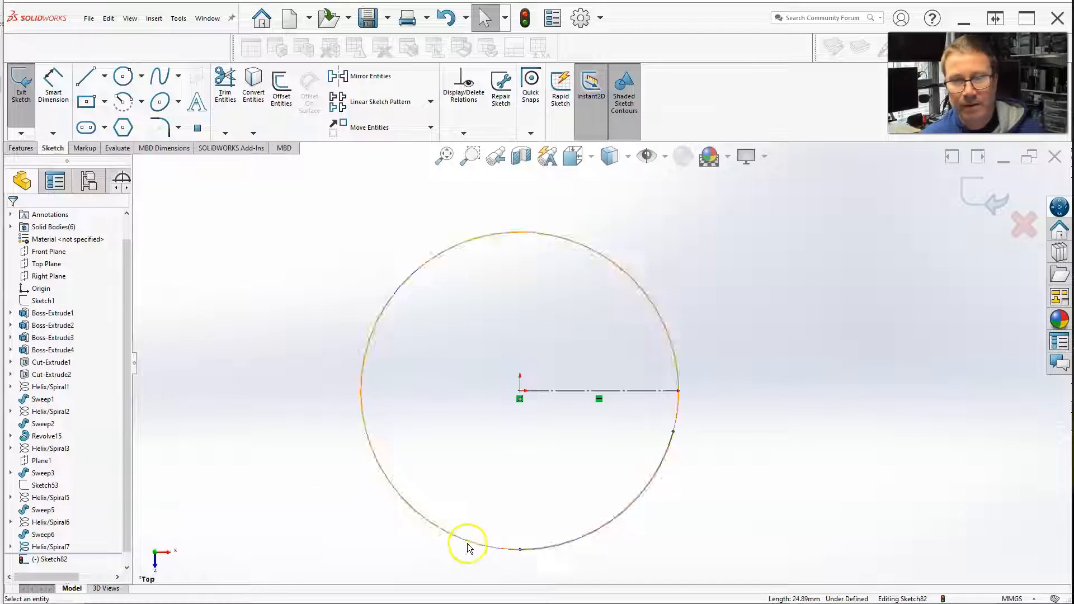
- Sketch a three-point arc from the large arc's free end to the horizontal construction line, radius about 6.6 mm and spanning 90°
click(143, 104)
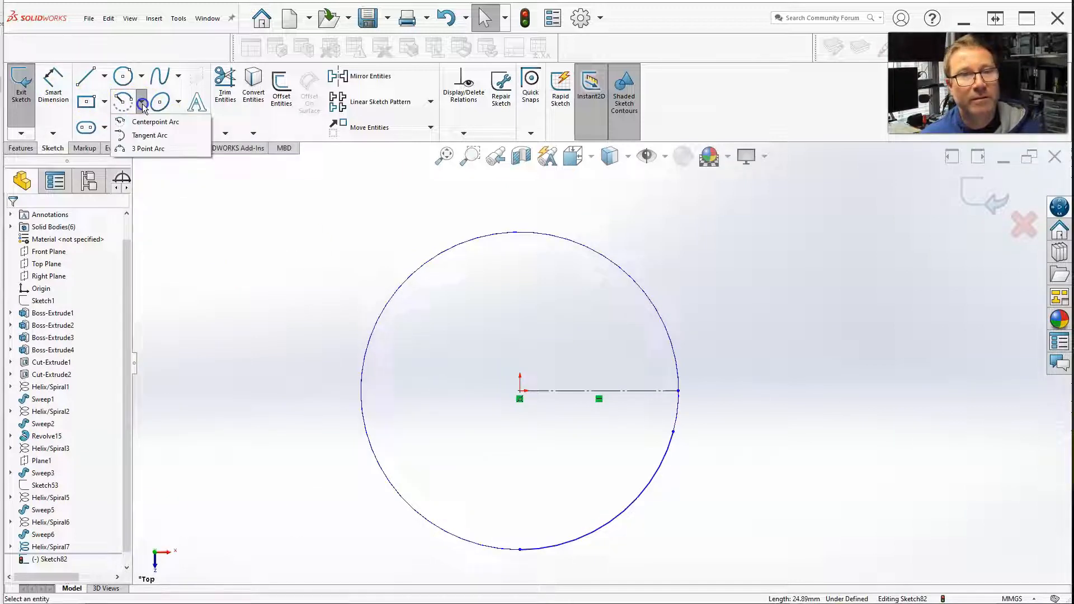
click(144, 149)
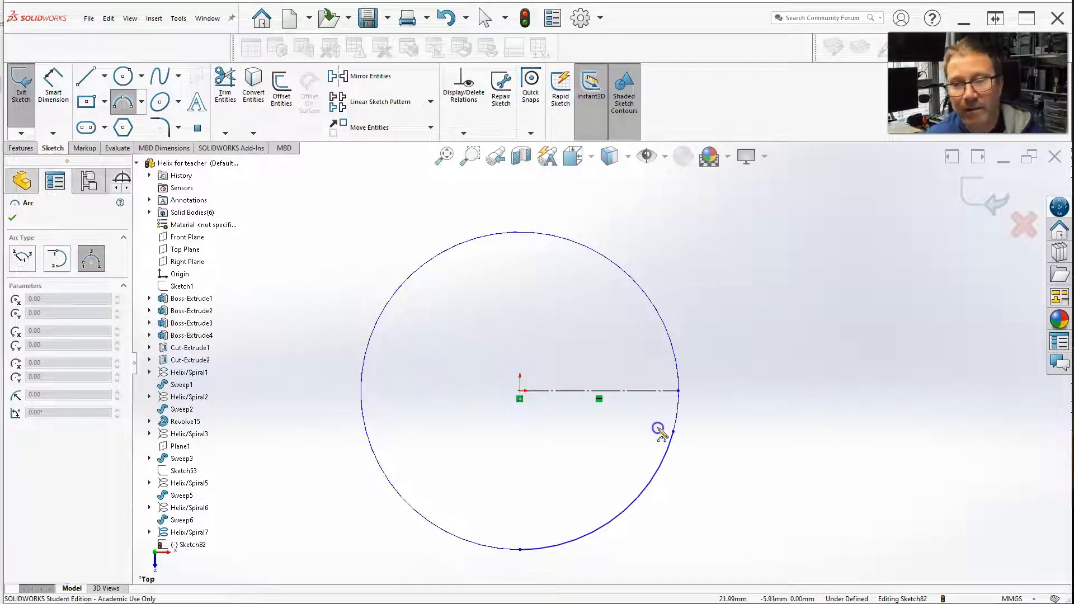
drag(673, 432, 636, 397)
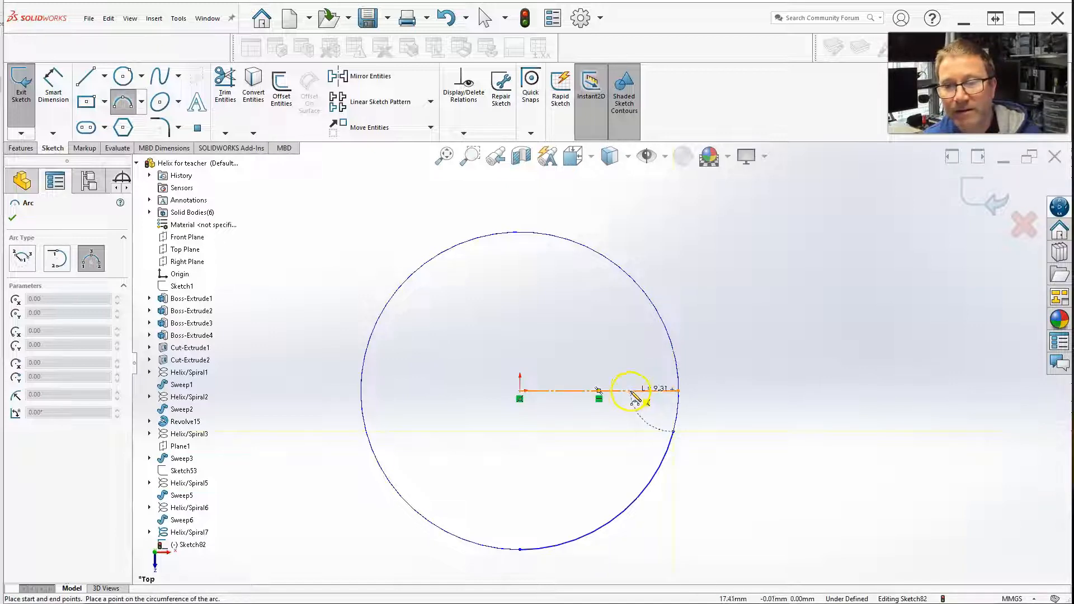
drag(630, 391, 631, 390)
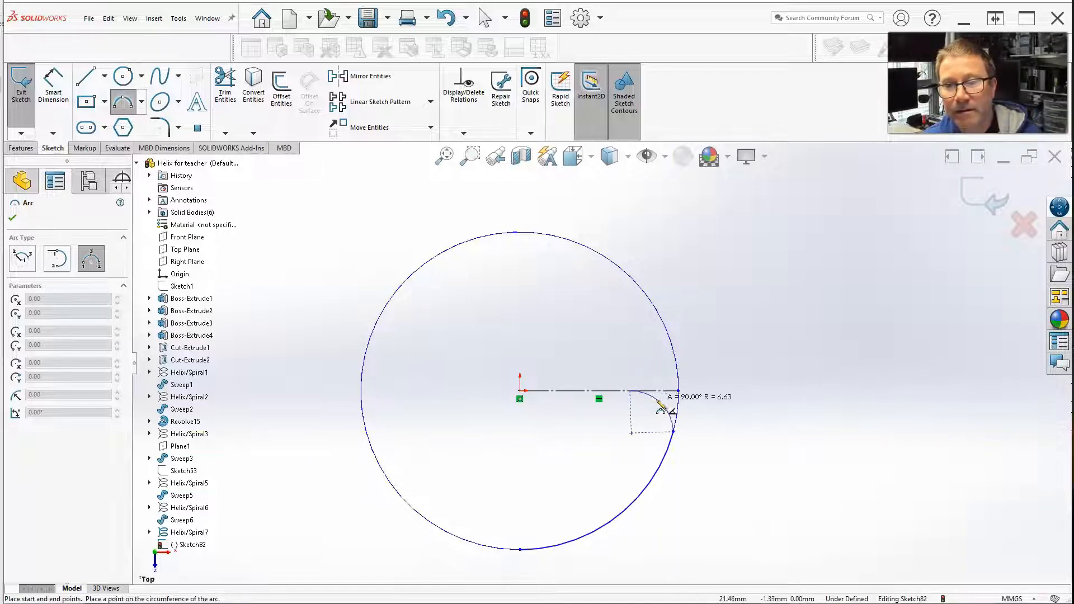
click(661, 404)
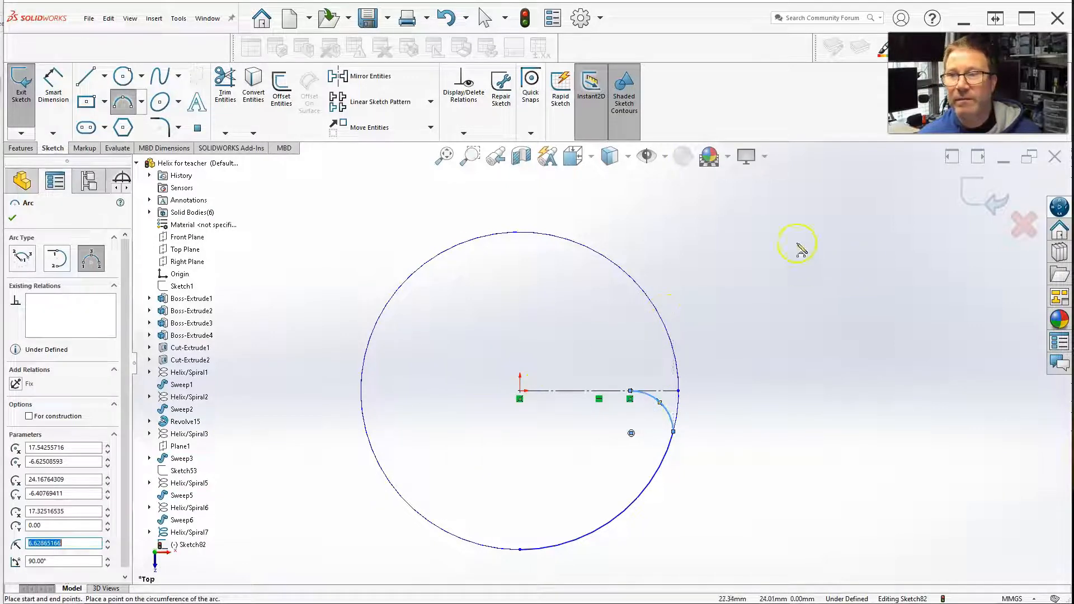
click(12, 218)
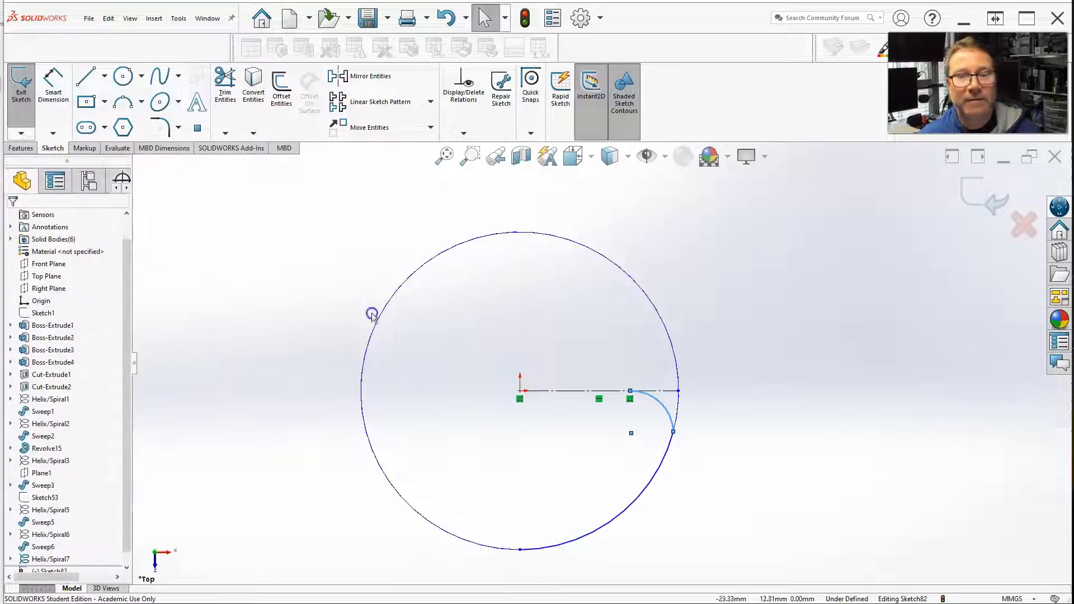
- Add a tangent relation between the small three-point arc and the large arc at their shared endpoint
scroll(676, 443, down, 6)
mouse_move(578, 398)
mouse_down()
mouse_move(580, 388)
mouse_move(581, 402)
mouse_up()
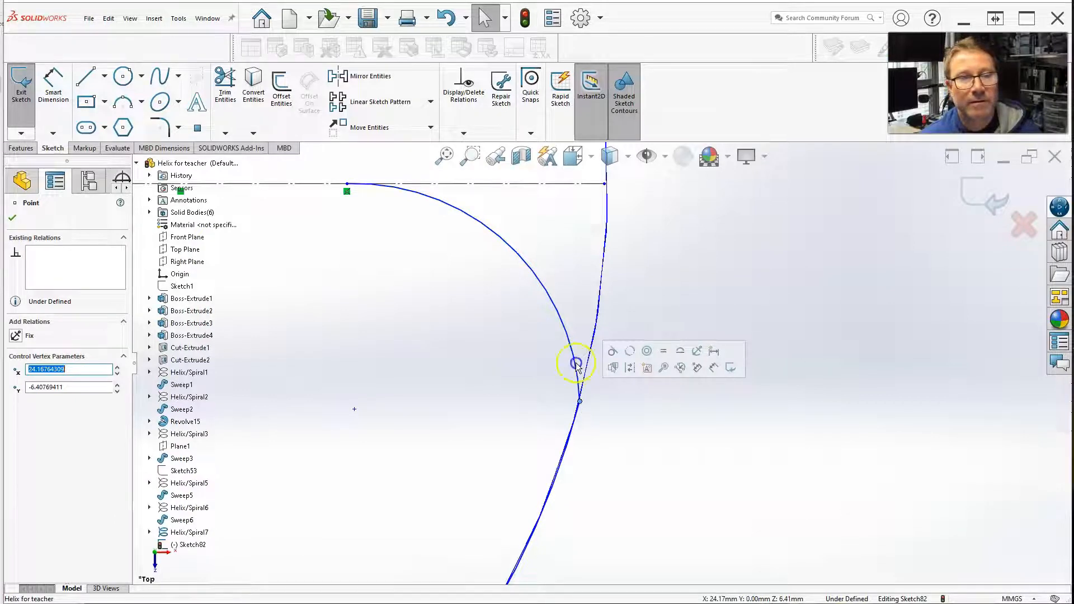
click(463, 133)
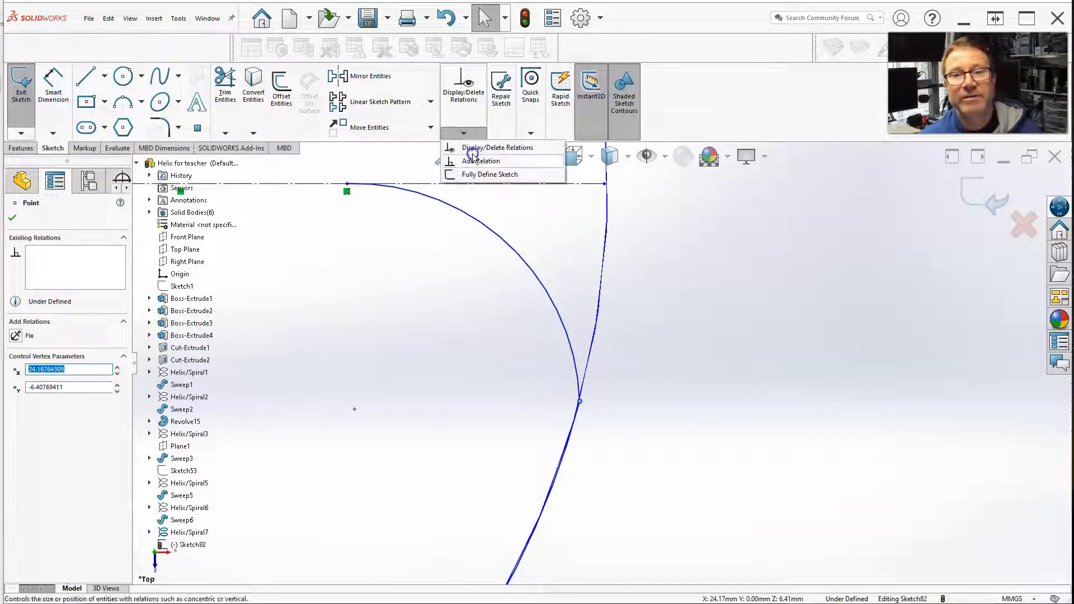
click(480, 161)
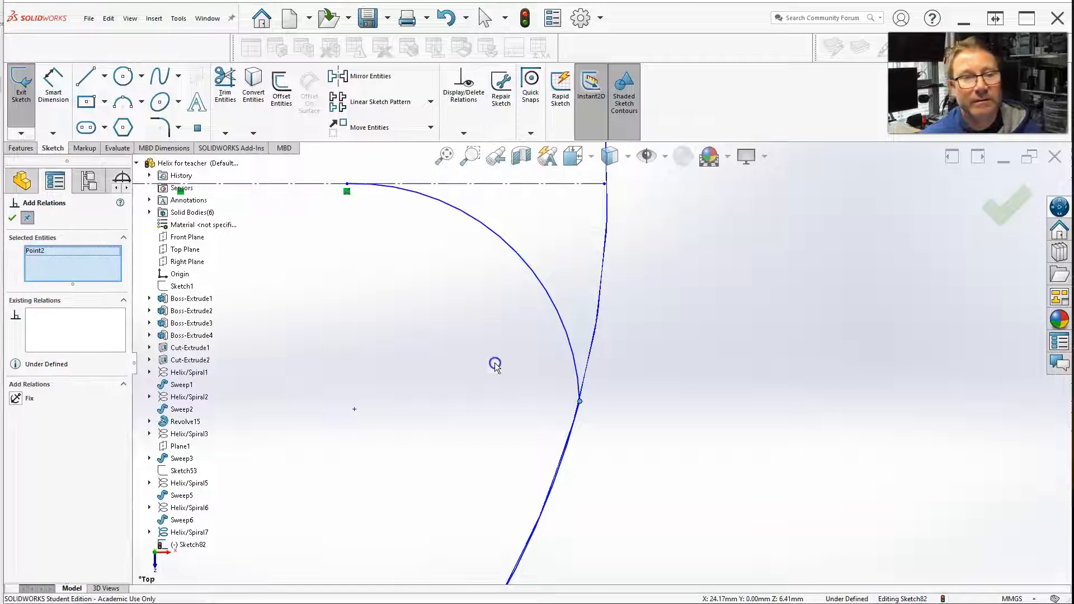
click(578, 412)
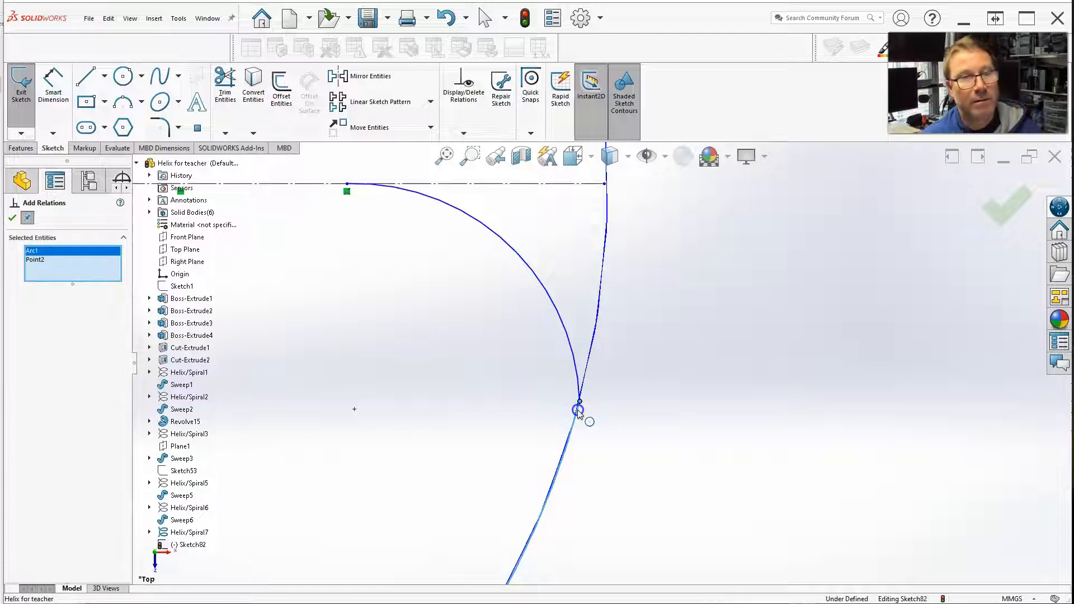
click(576, 373)
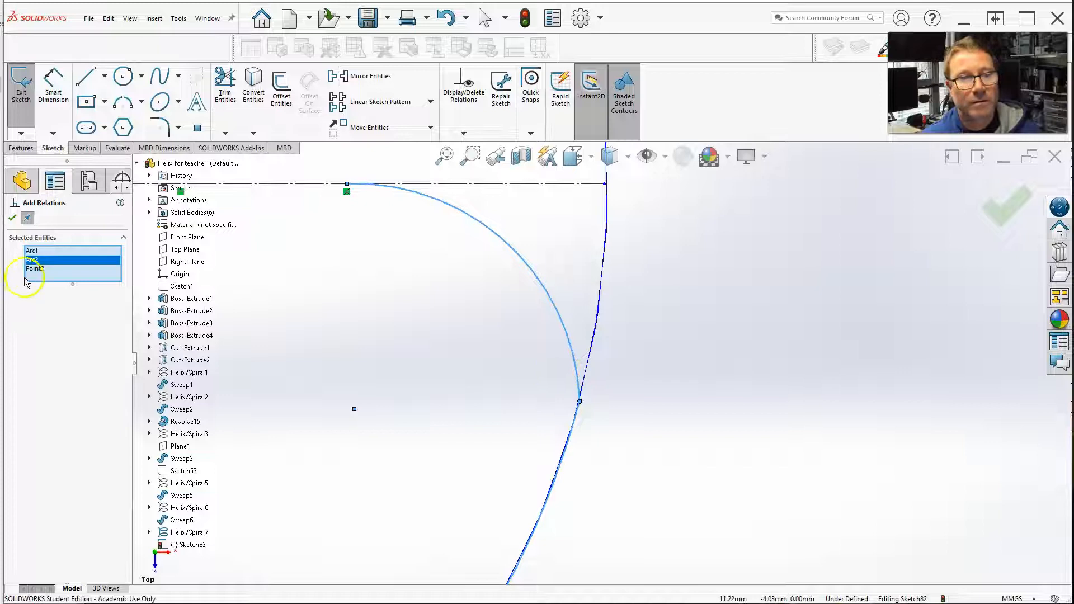
click(40, 270)
key(Delete)
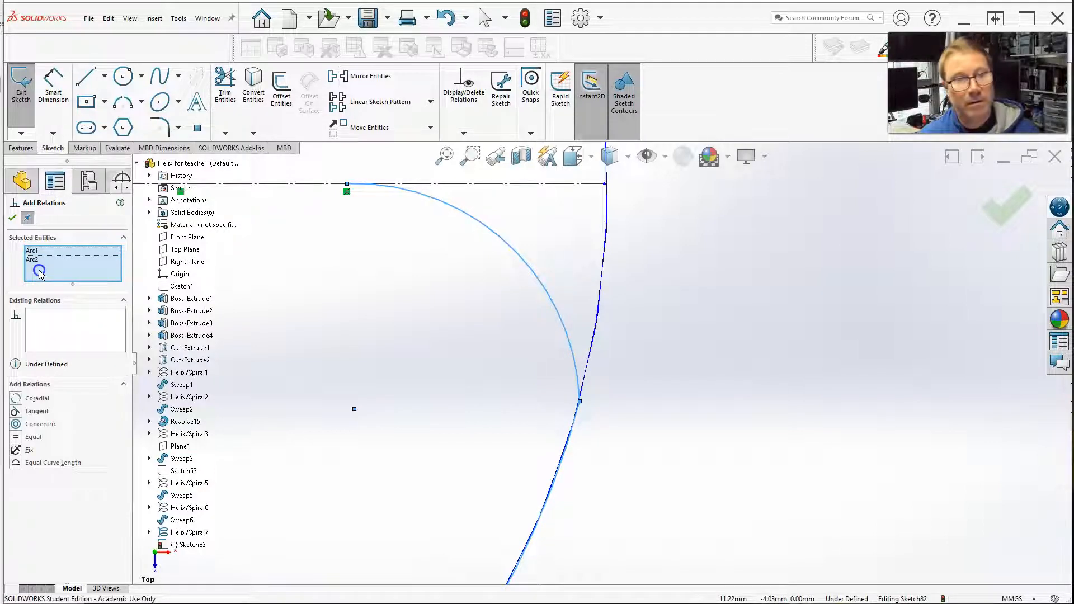
click(18, 411)
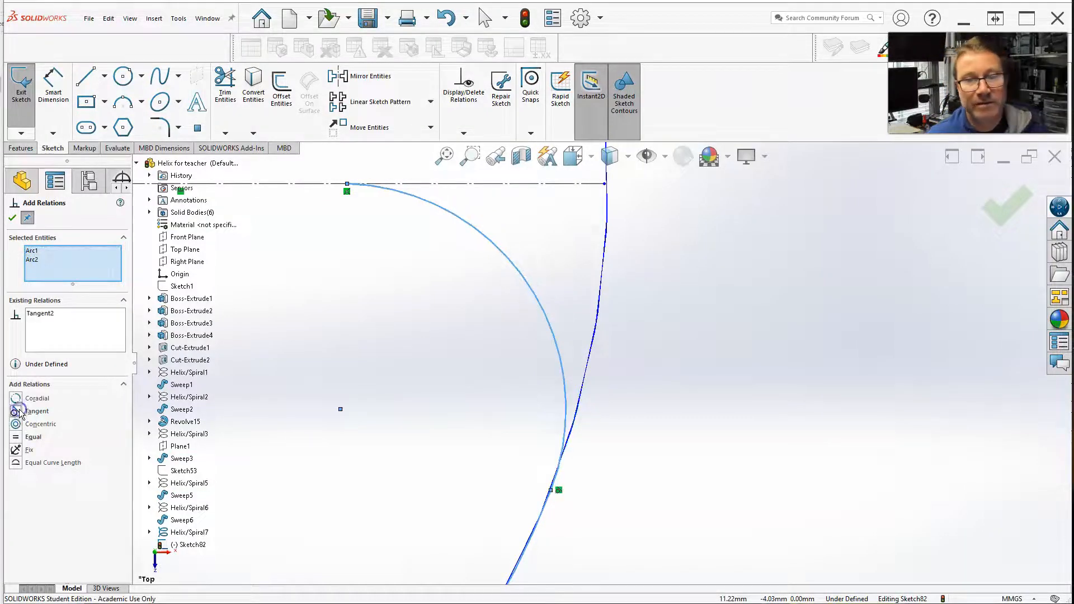
- Draw two lines from the origin, one vertical to the large arc's start point and one to the junction of the two arcs
scroll(482, 395, up, 4)
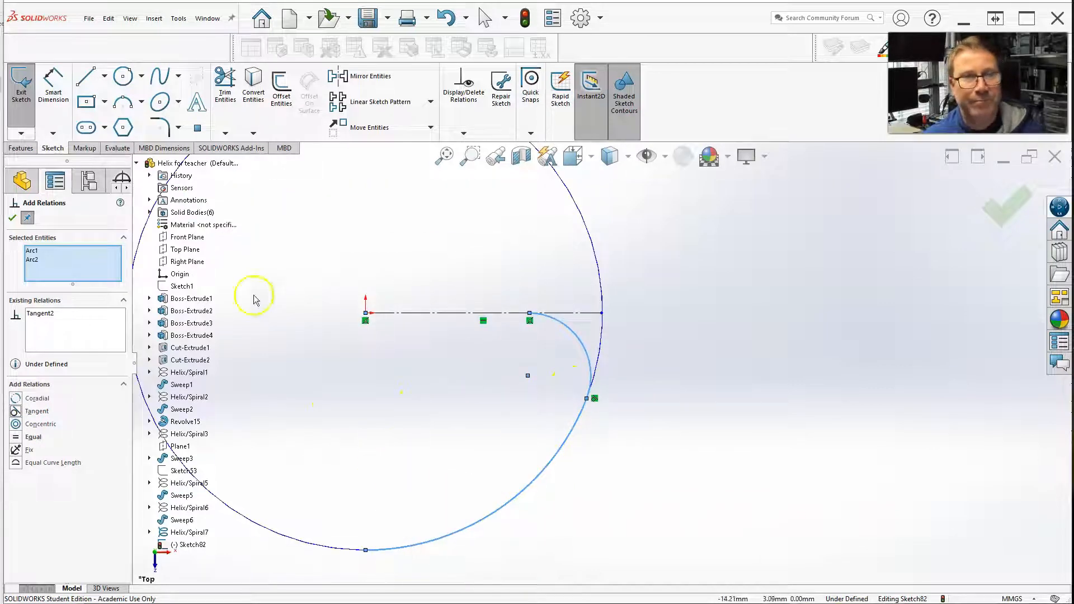
click(86, 79)
click(366, 313)
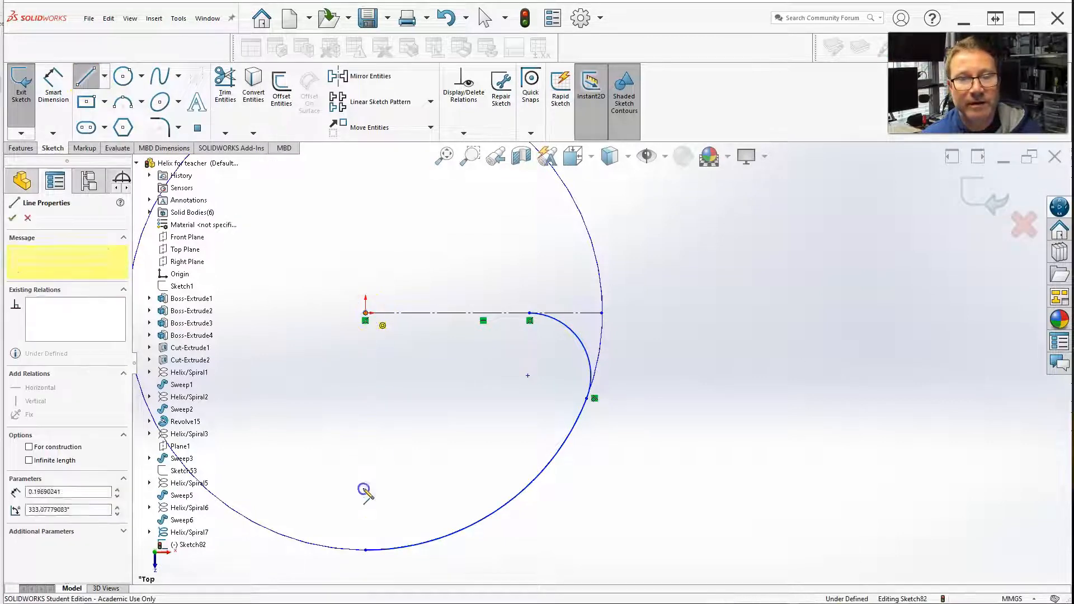
click(365, 550)
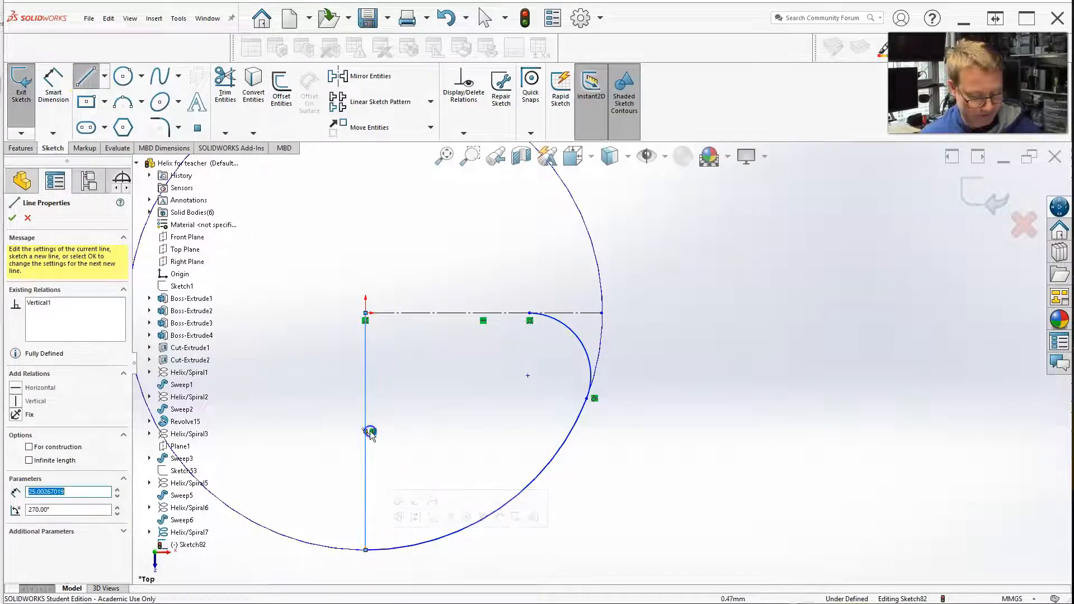
key(Escape)
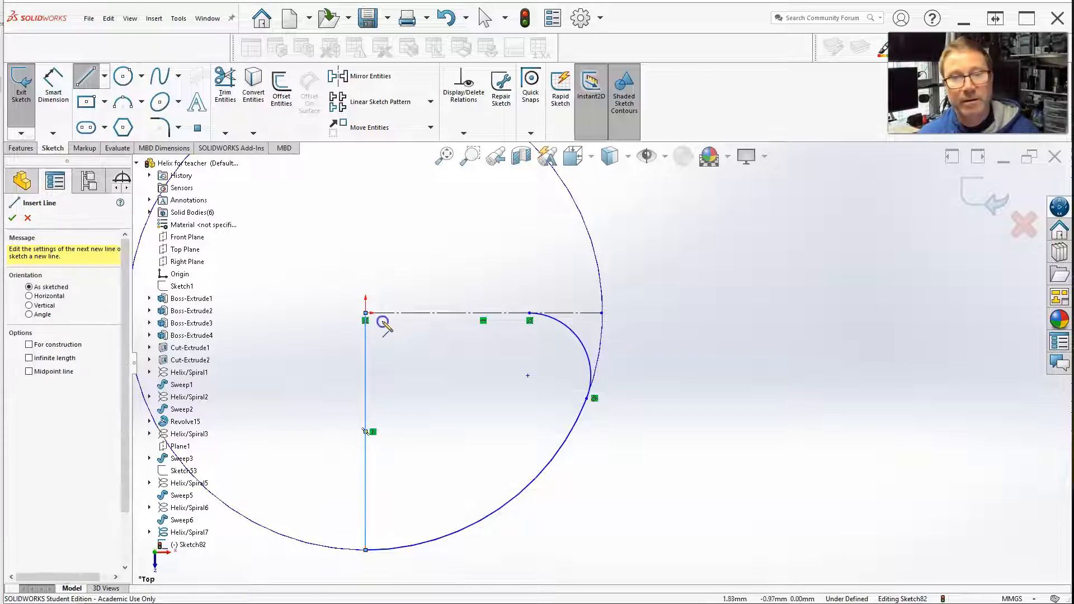
click(365, 313)
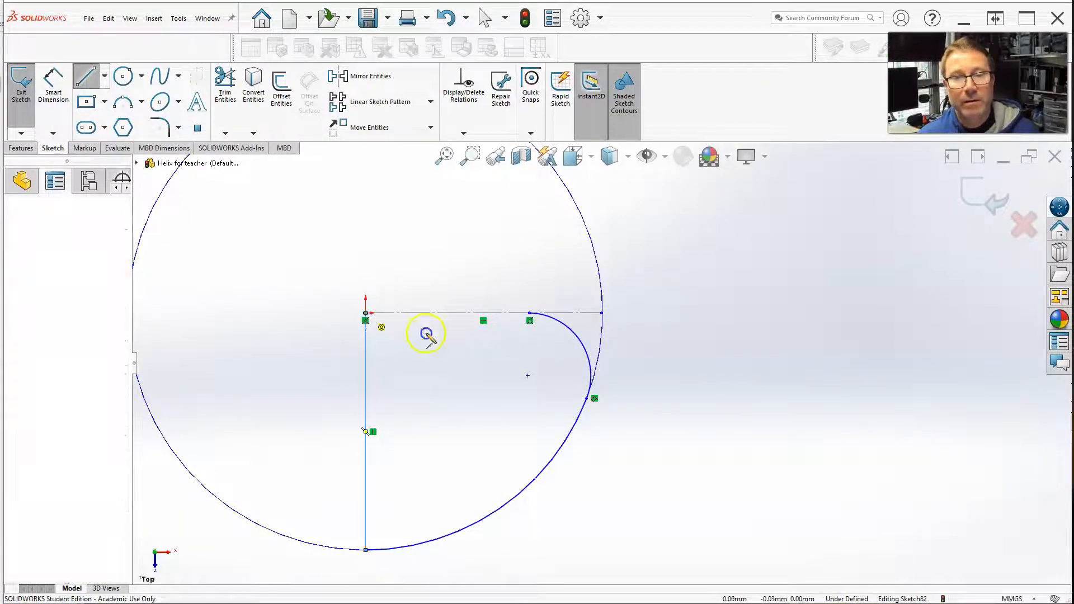
click(587, 399)
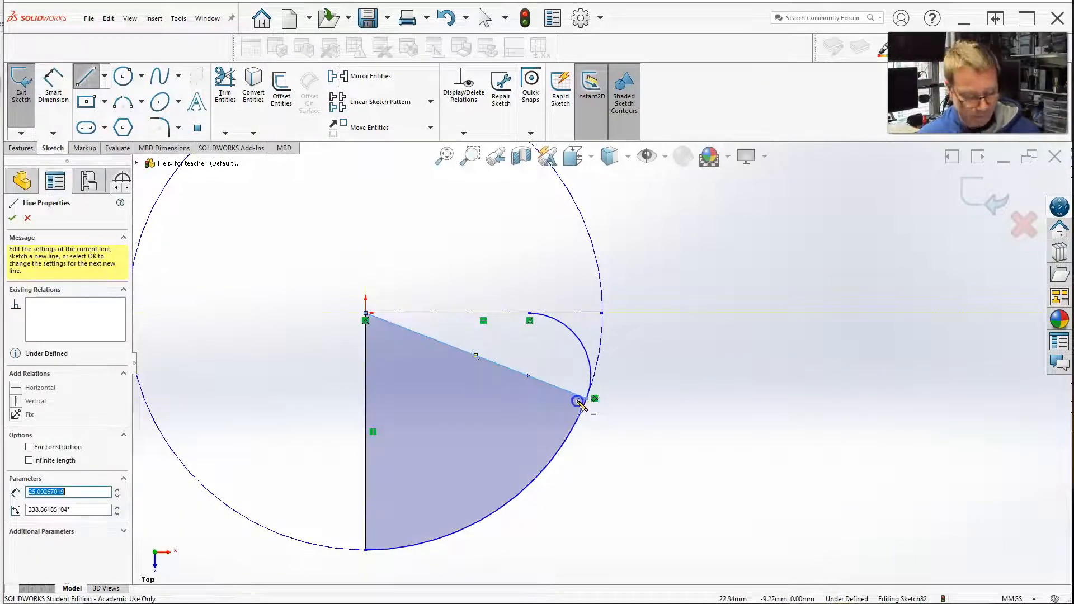
key(Escape)
- Convert the vertical line and the angled line from the origin to construction geometry
click(363, 418)
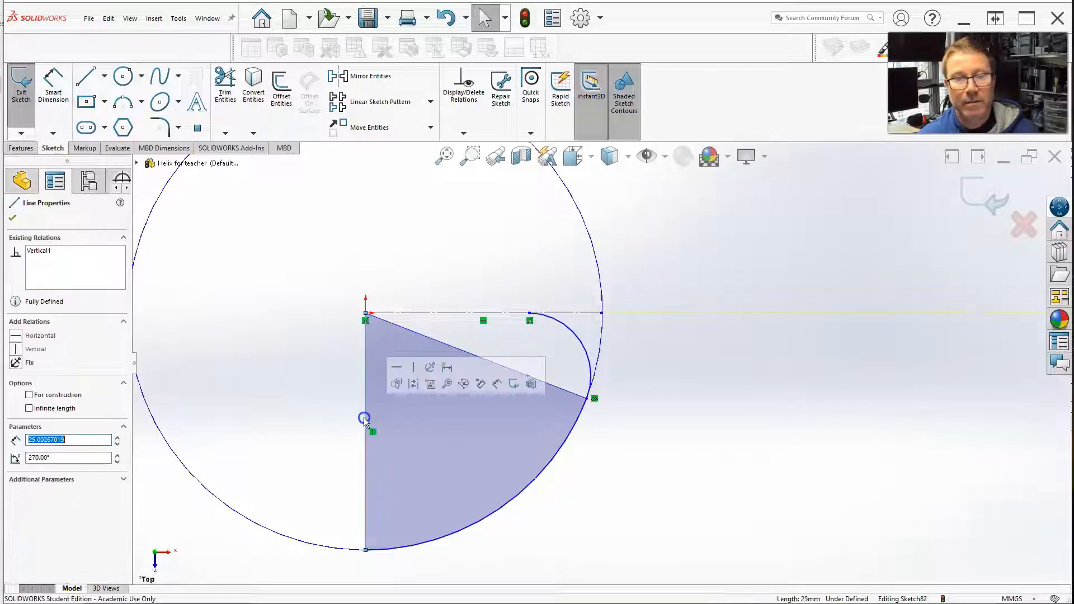
click(412, 385)
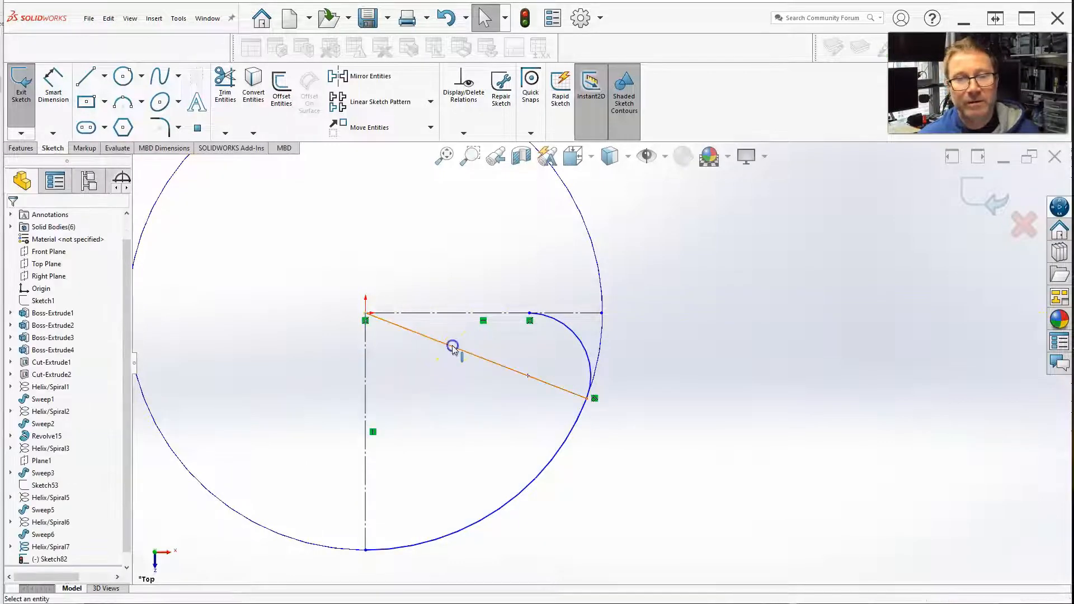
click(448, 350)
click(511, 312)
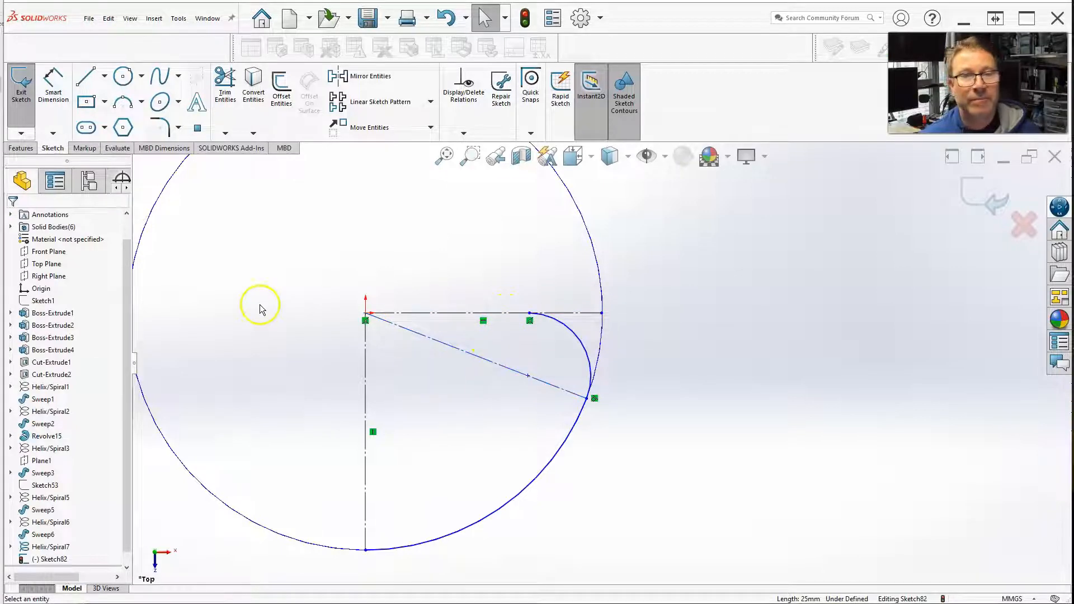
- Dimension the angle between the vertical and angled construction lines and set it to 75°
click(53, 82)
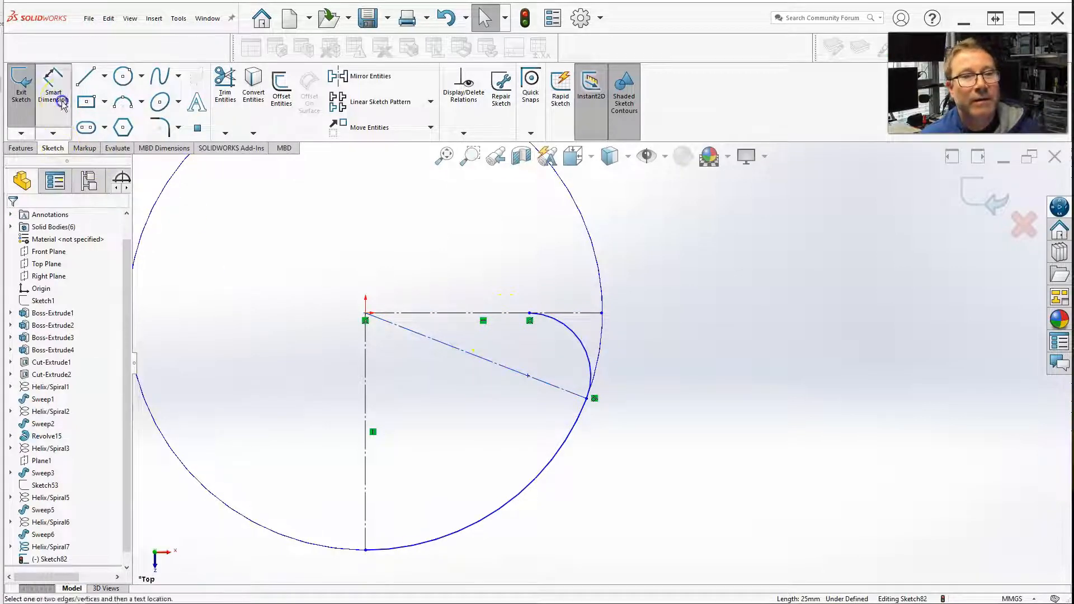
click(368, 391)
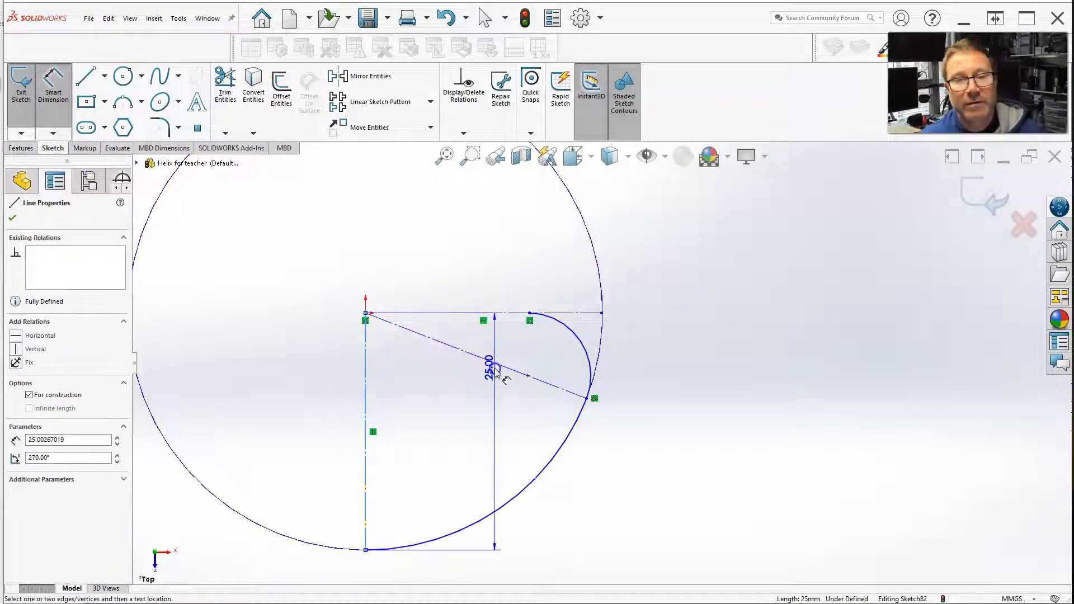
click(496, 364)
click(604, 510)
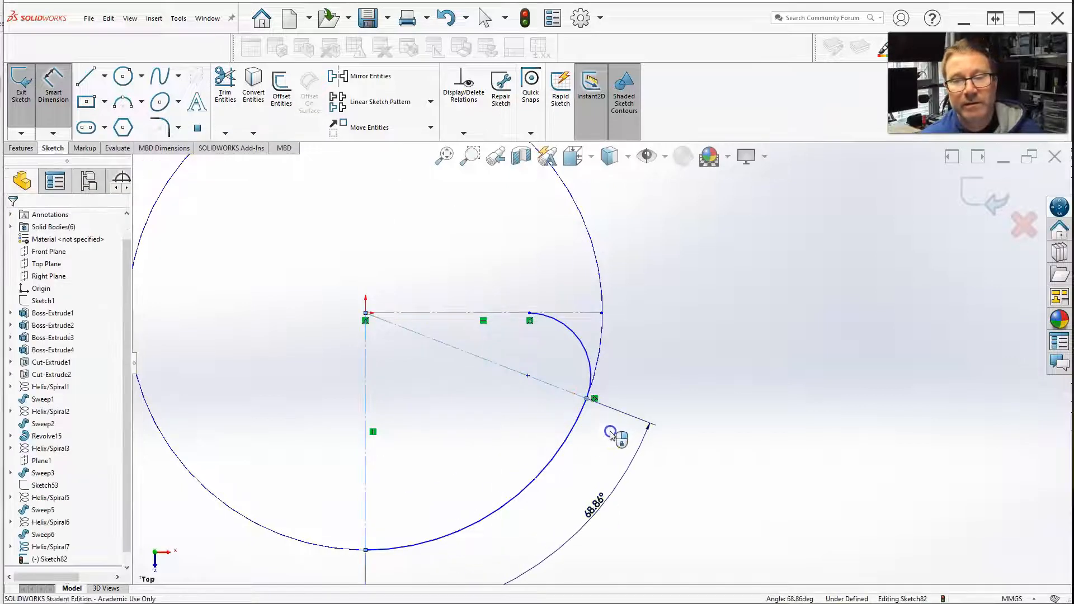
text(70)
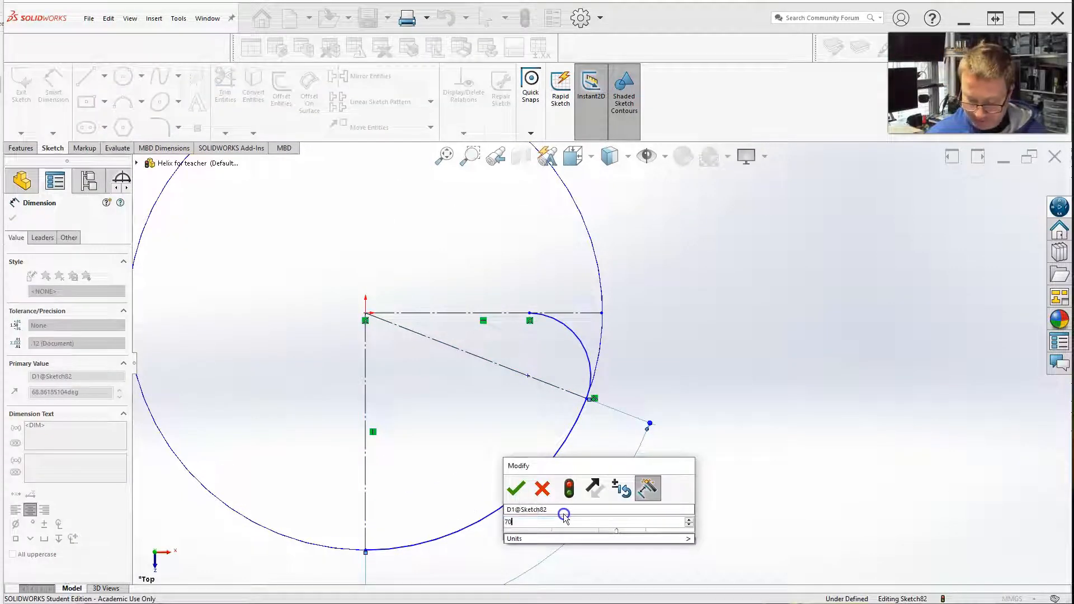
text(7)
key(BackSpace)
text(5)
key(Return)
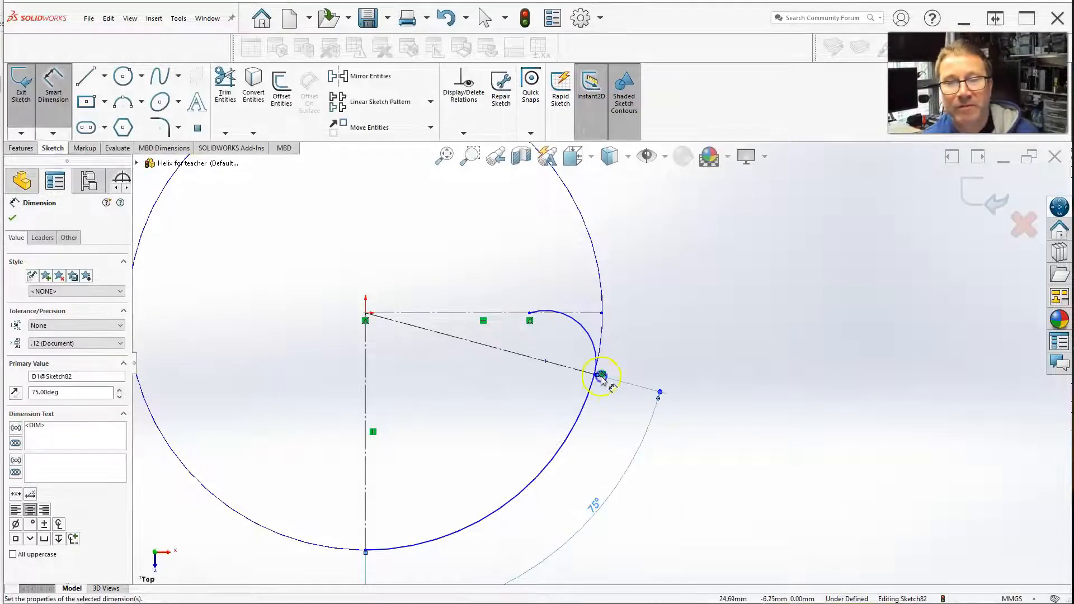
scroll(599, 376, down, 5)
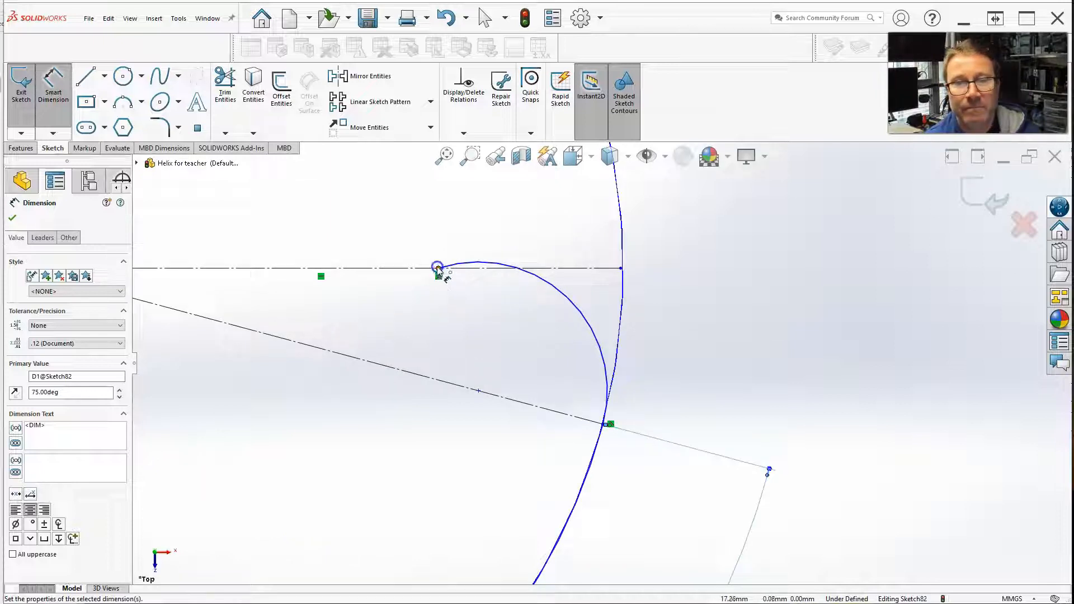
key(Escape)
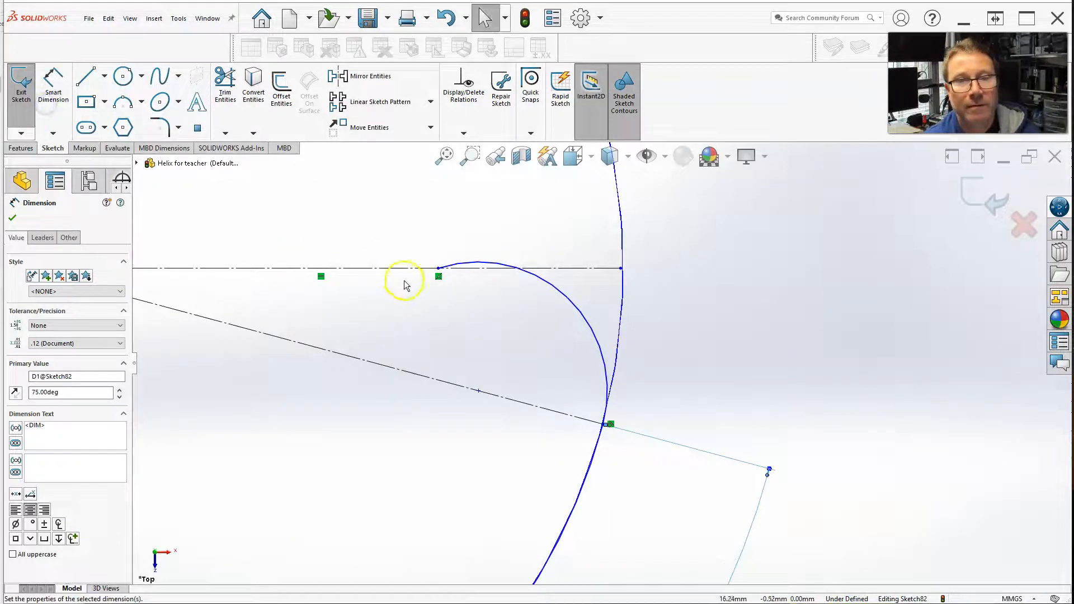
- Slide the small arc's free end along the horizontal construction line to about 19 mm from the origin and make the arc tangent to that line
drag(439, 276, 481, 276)
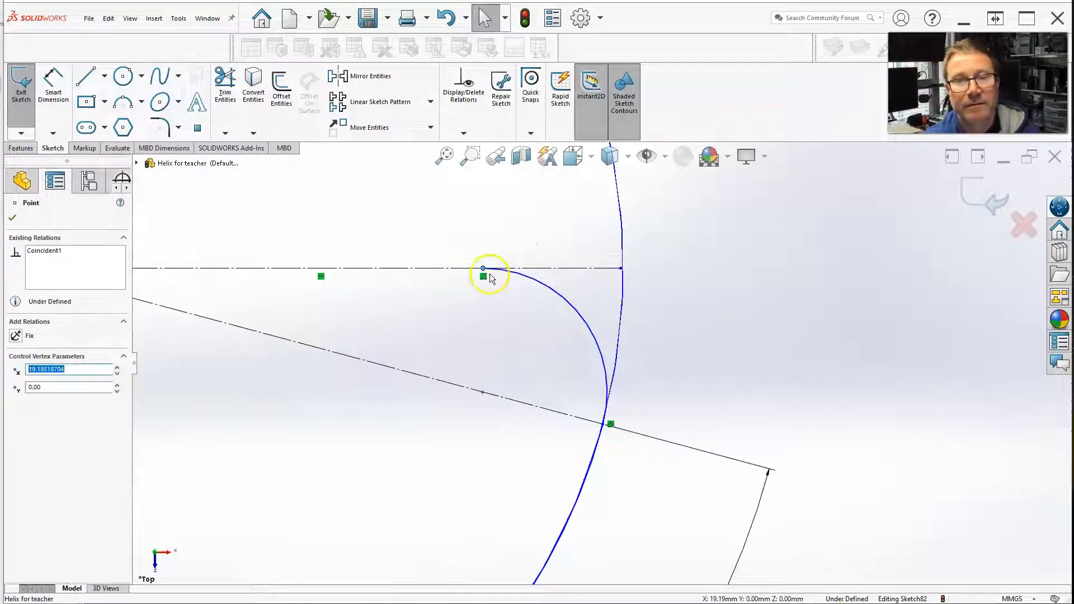
click(521, 278)
ctrl+click(443, 272)
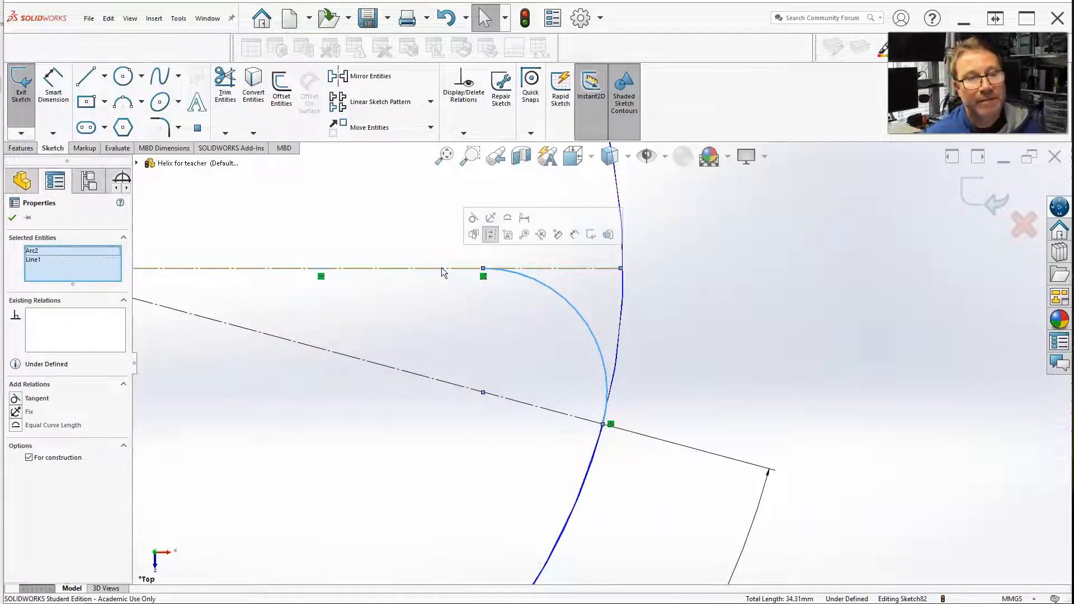
click(15, 400)
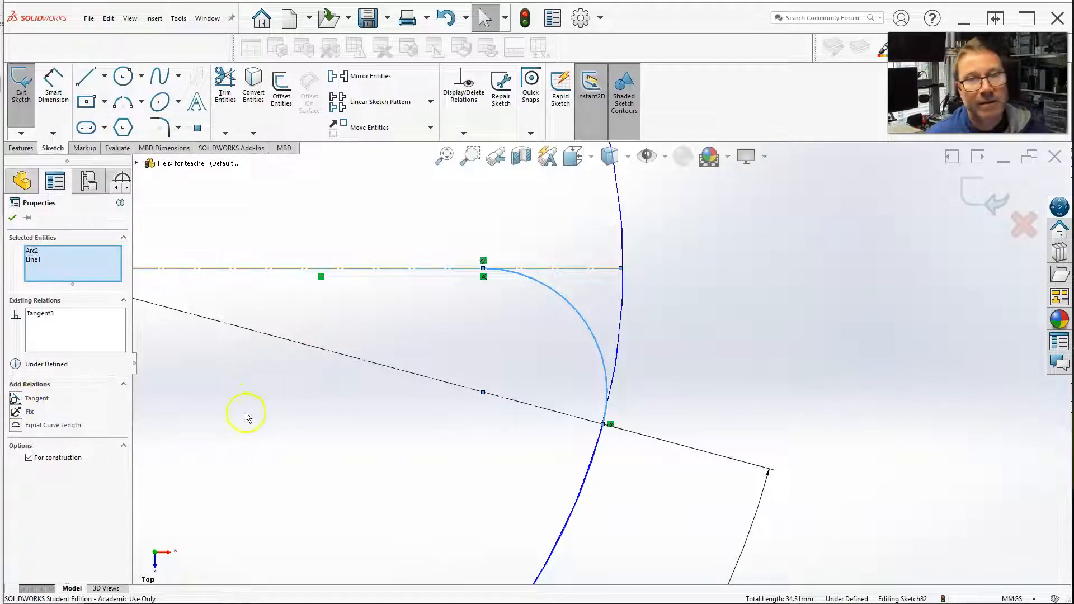
scroll(784, 289, up, 2)
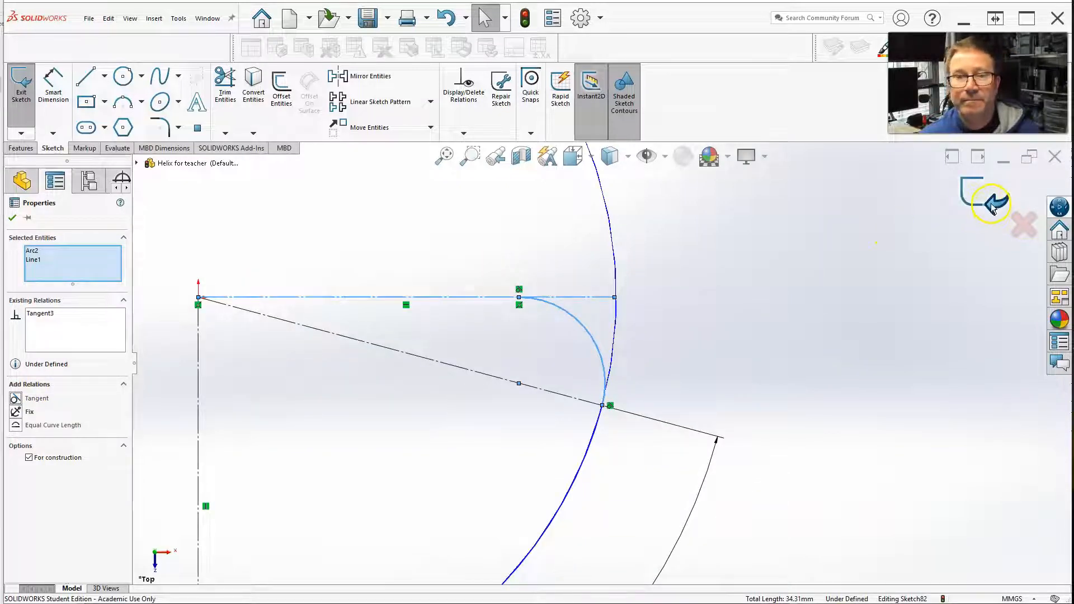
scroll(743, 277, up, 1)
scroll(686, 342, up, 1)
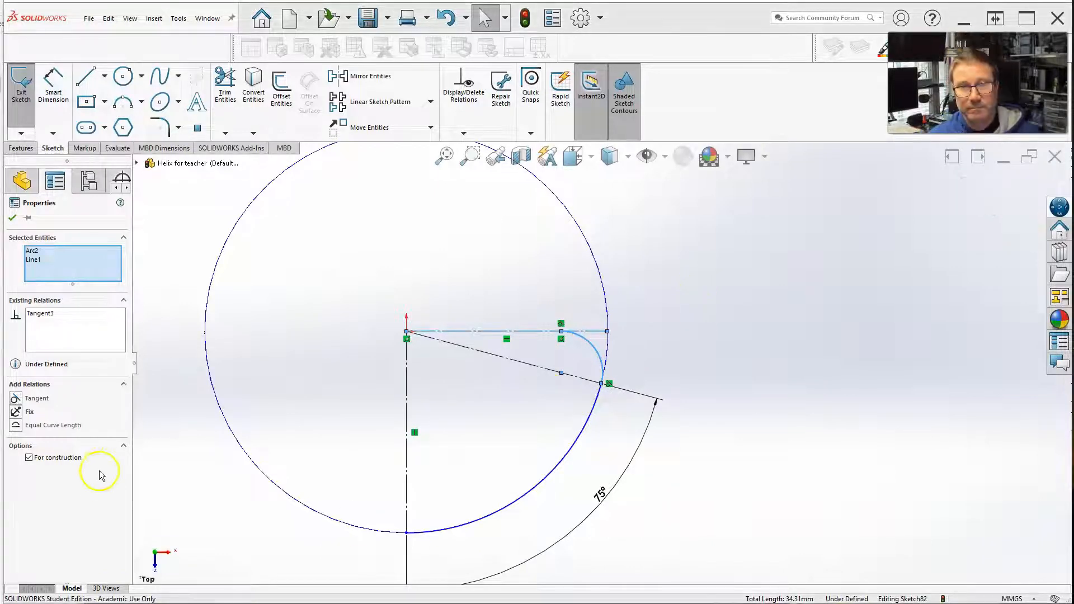
- Add a Pierce relation between the large arc's start point and the helix, and close the end-extension sketch
click(11, 220)
scroll(266, 402, up, 1)
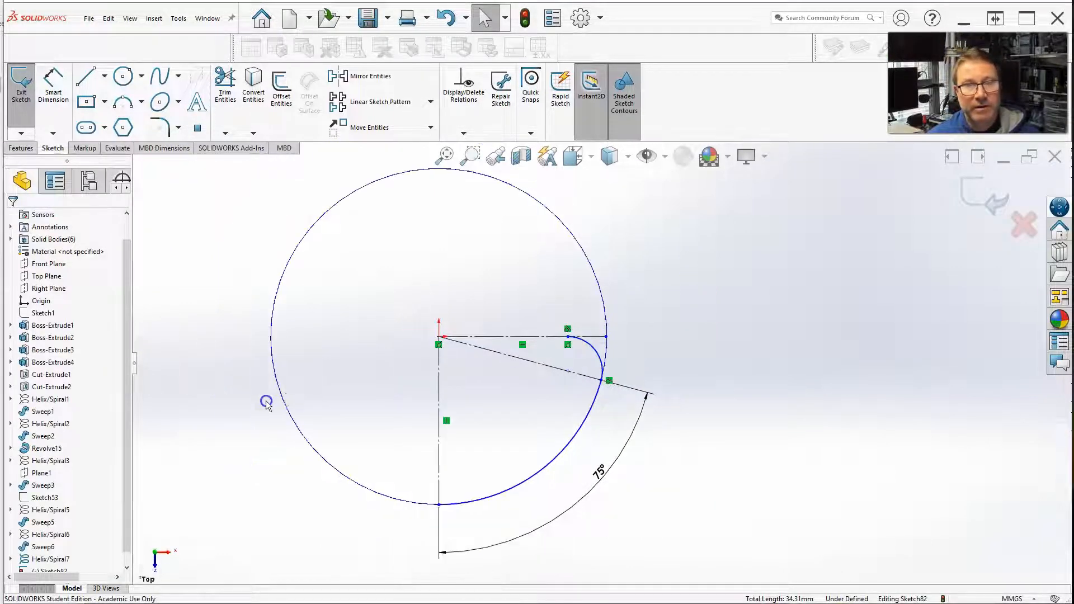
scroll(416, 486, up, 1)
scroll(421, 482, down, 1)
scroll(439, 397, up, 1)
scroll(489, 499, down, 2)
scroll(575, 422, down, 2)
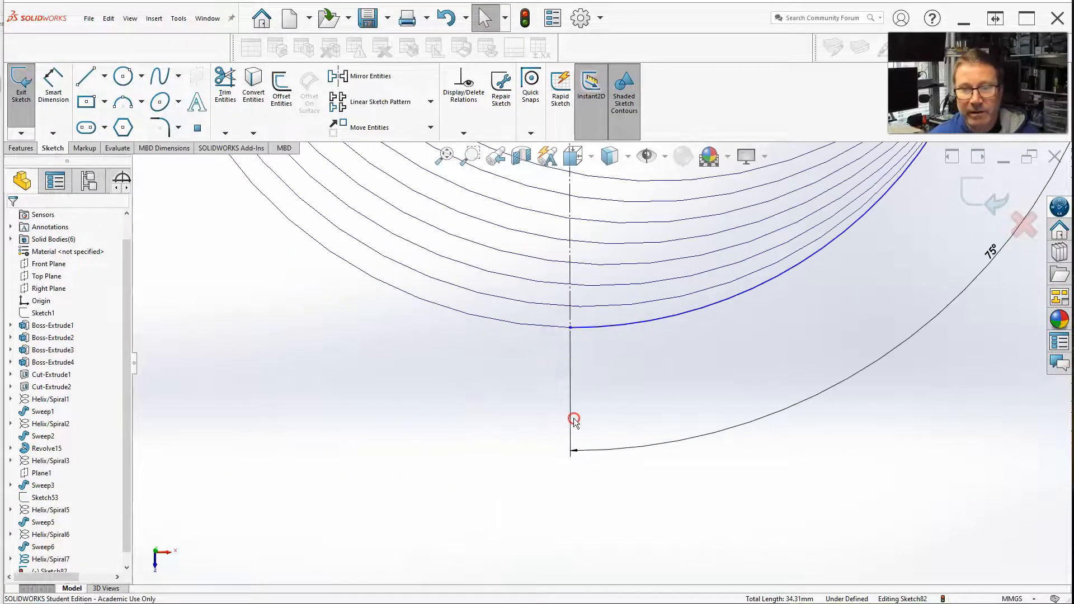
click(570, 328)
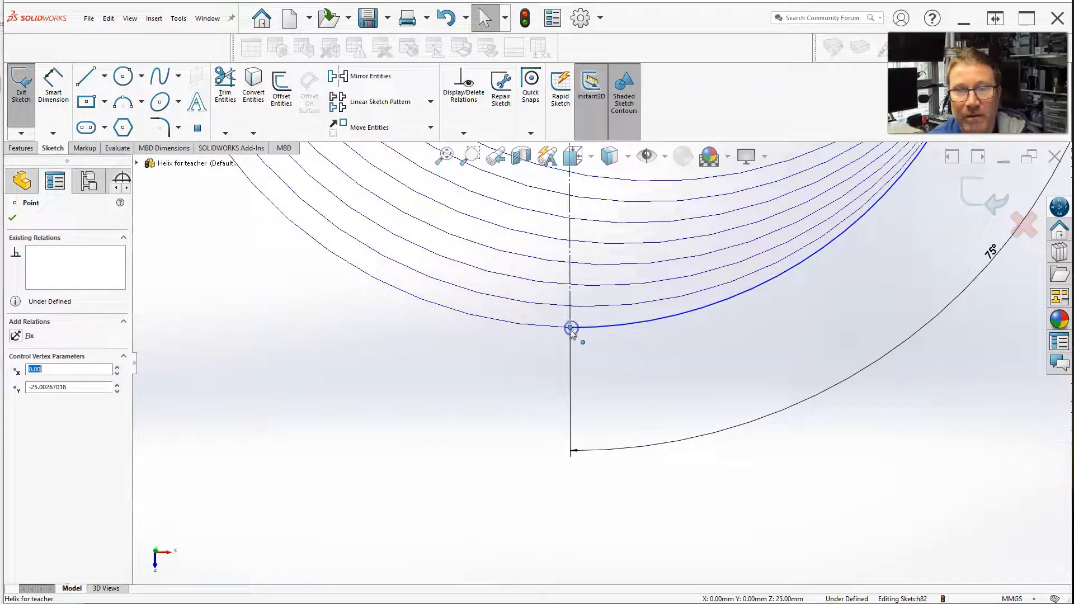
ctrl+click(521, 327)
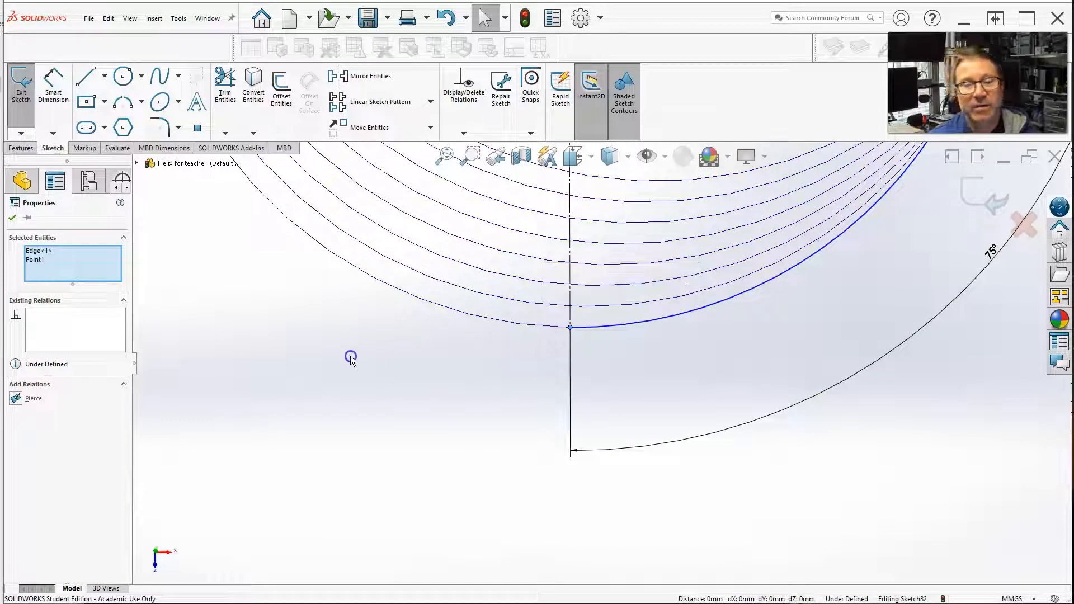
click(14, 398)
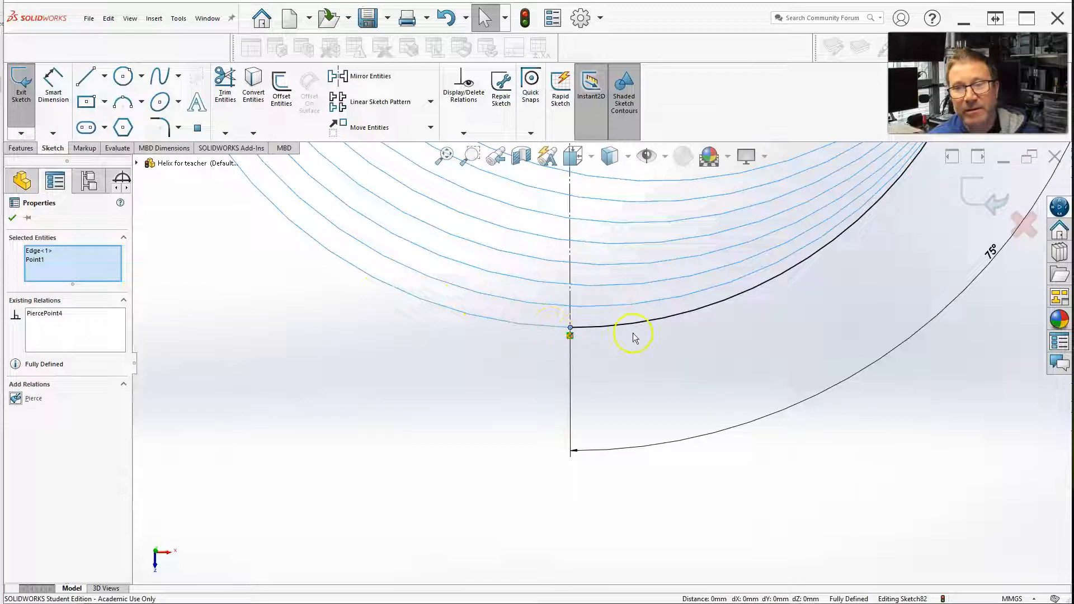
scroll(428, 347, up, 5)
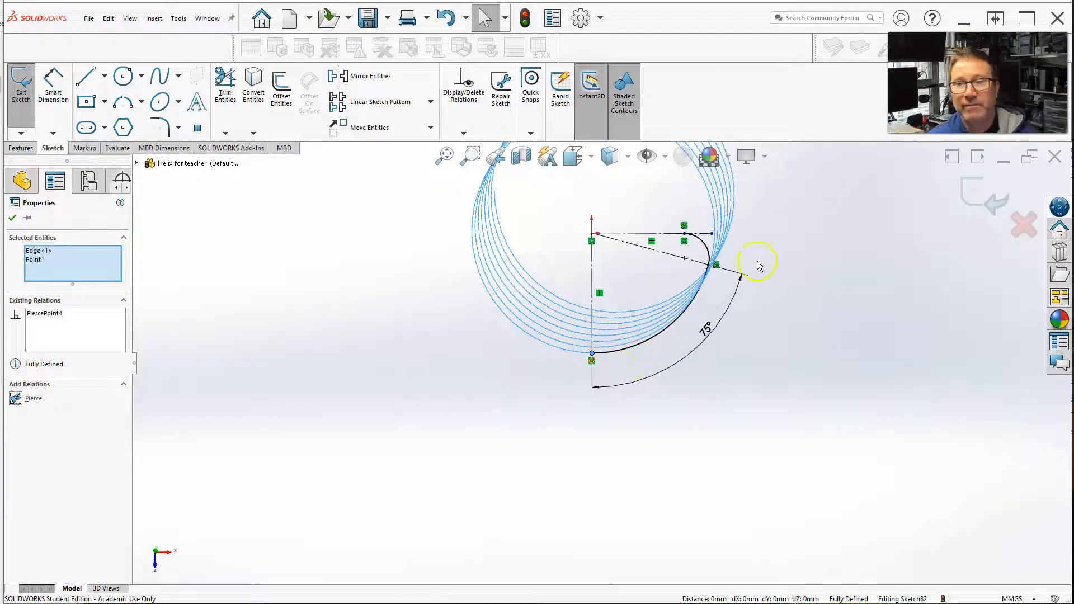
middle_drag(619, 370, 656, 314)
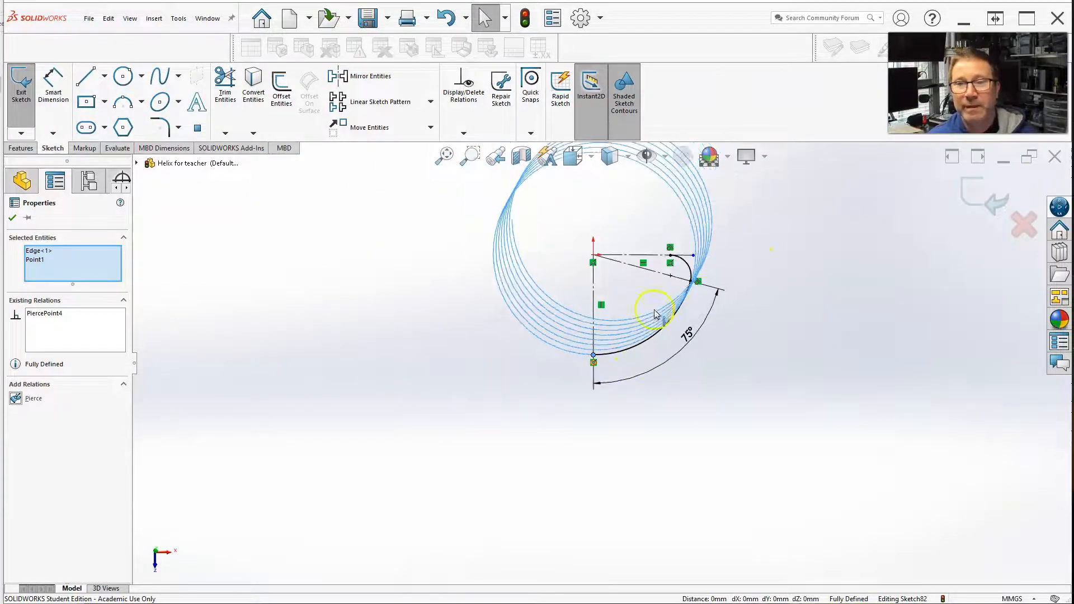
click(999, 204)
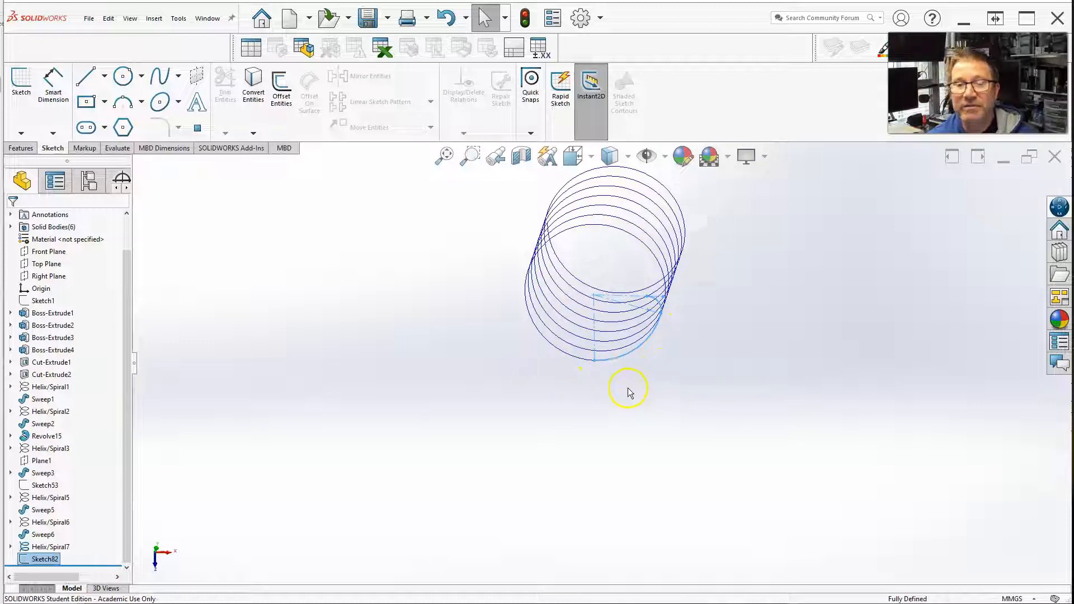
- Examine from the front how the end-extension sketch meets the lower end of the helix
middle_drag(593, 276, 596, 306)
scroll(589, 283, up, 4)
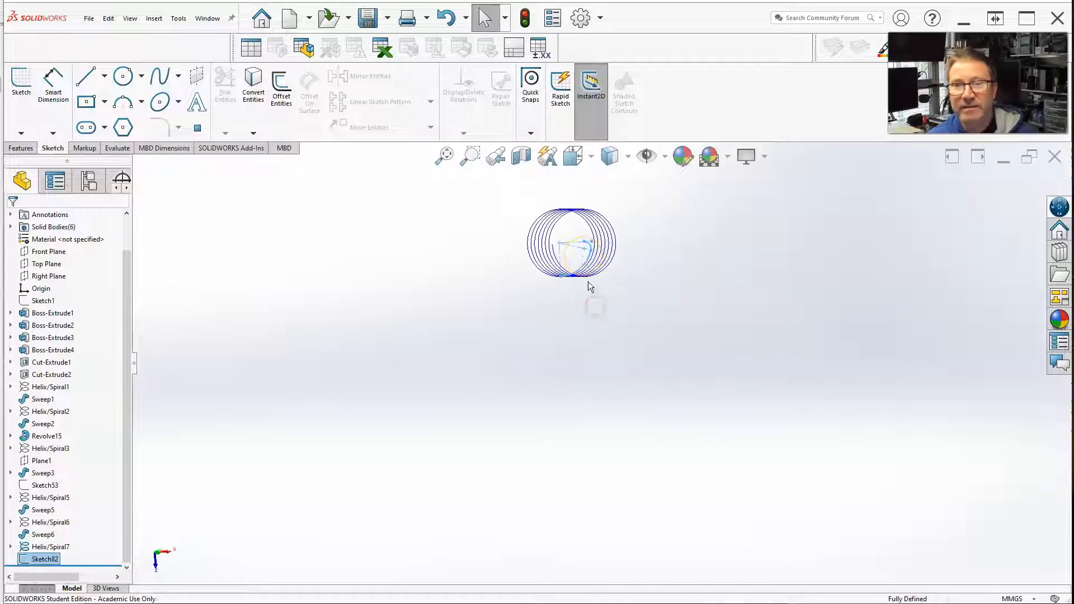
key(ctrl+1)
scroll(384, 392, down, 8)
scroll(490, 385, down, 6)
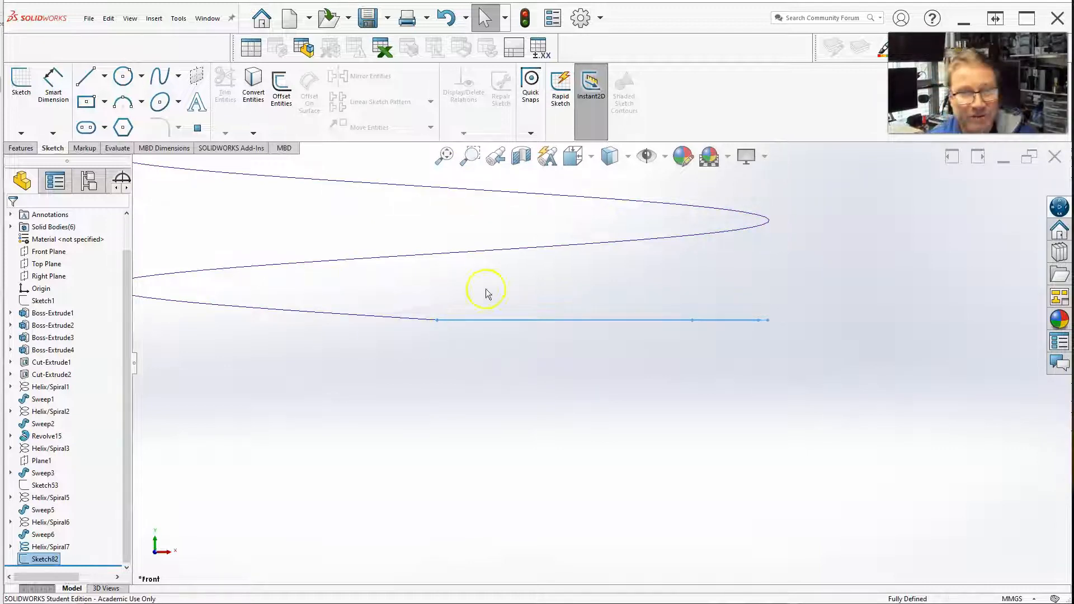
scroll(504, 328, up, 5)
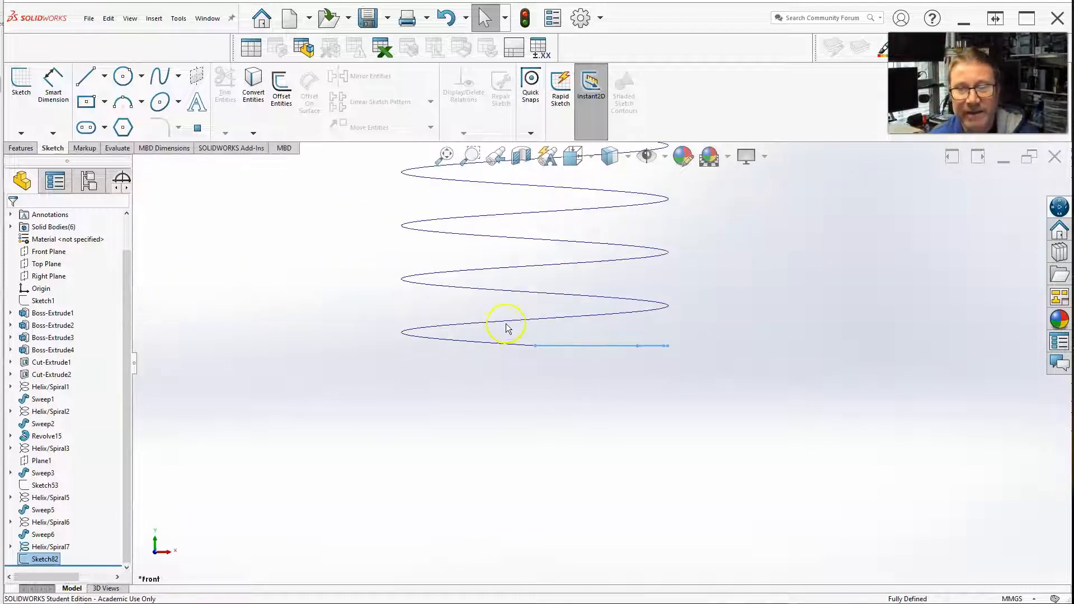
mouse_move(532, 384)
middle_down()
mouse_move(540, 300)
mouse_move(533, 386)
mouse_move(591, 358)
middle_up()
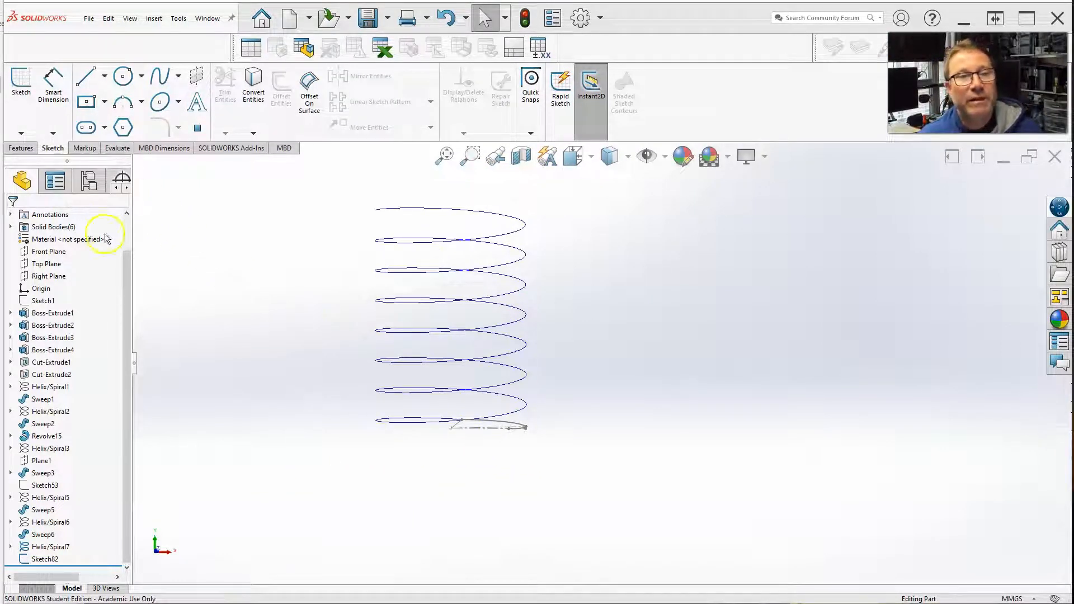
- Start a new sketch on the Front Plane
click(20, 107)
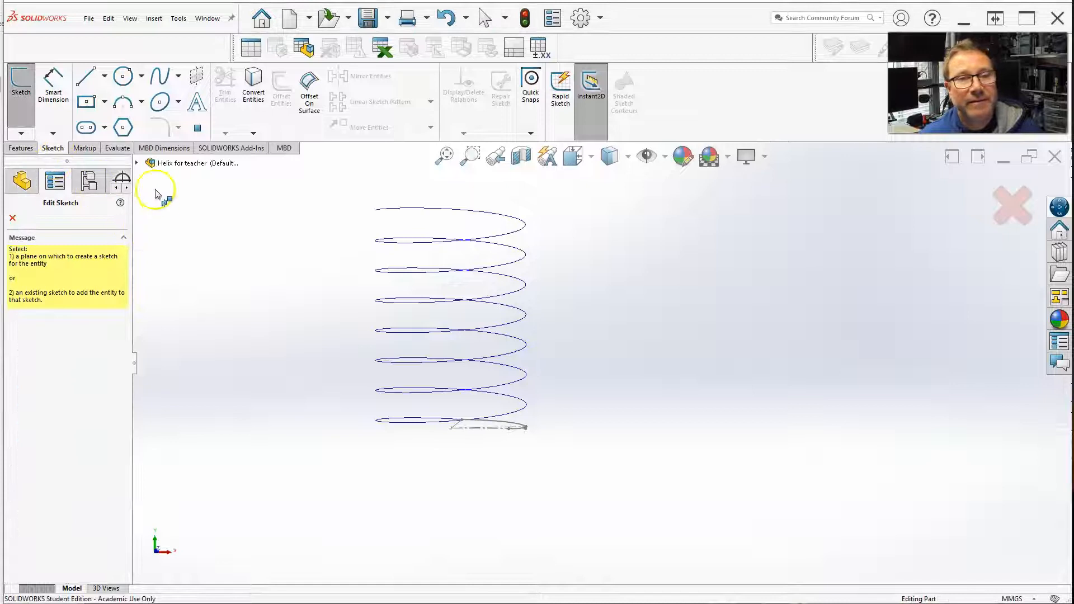
click(136, 163)
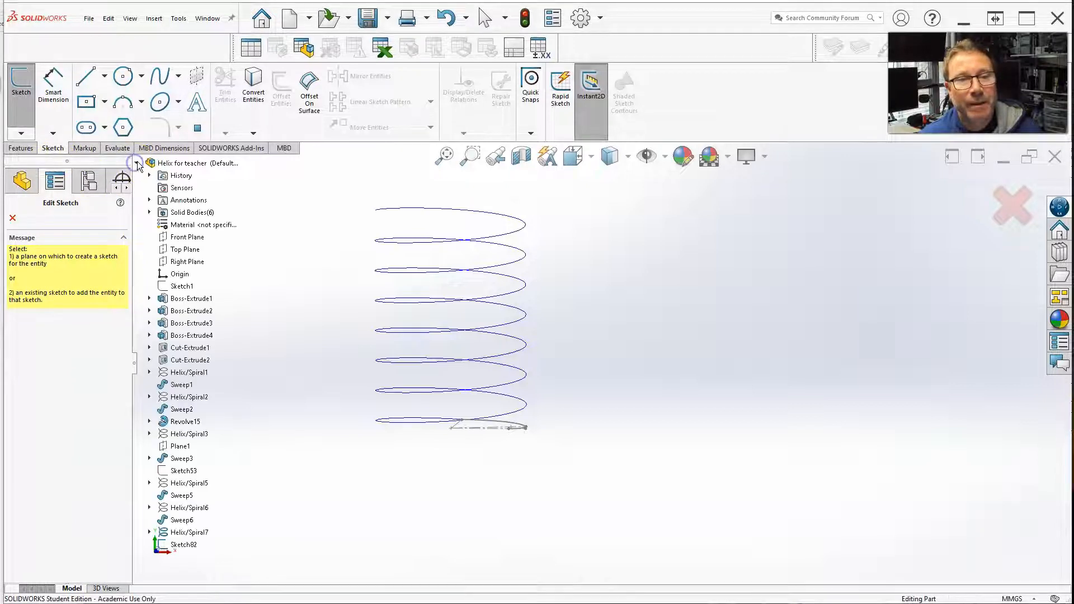
click(173, 241)
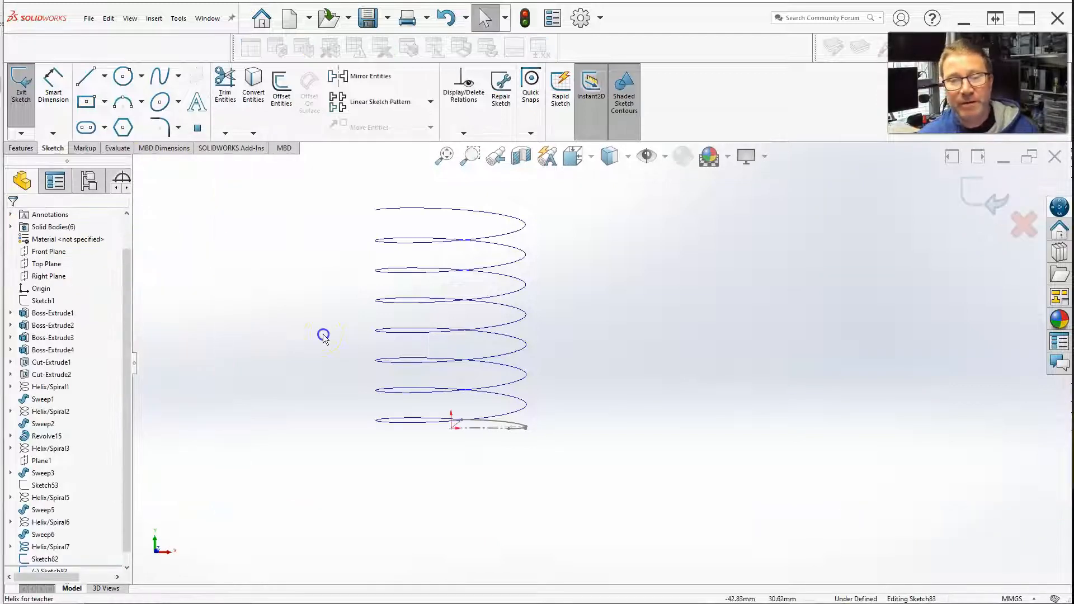
scroll(377, 408, up, 3)
scroll(493, 413, down, 2)
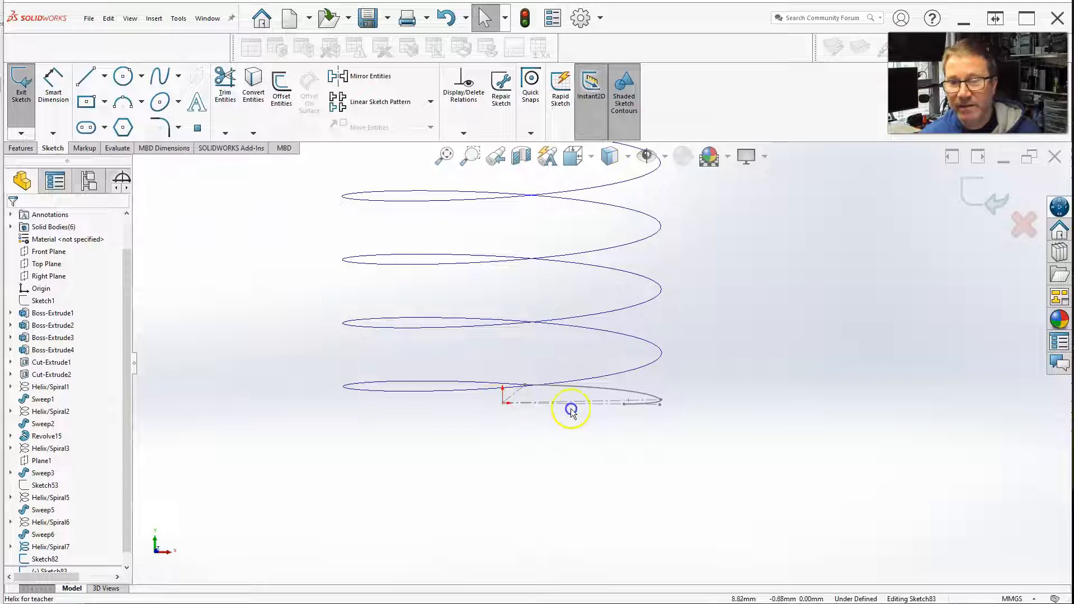
scroll(508, 427, up, 2)
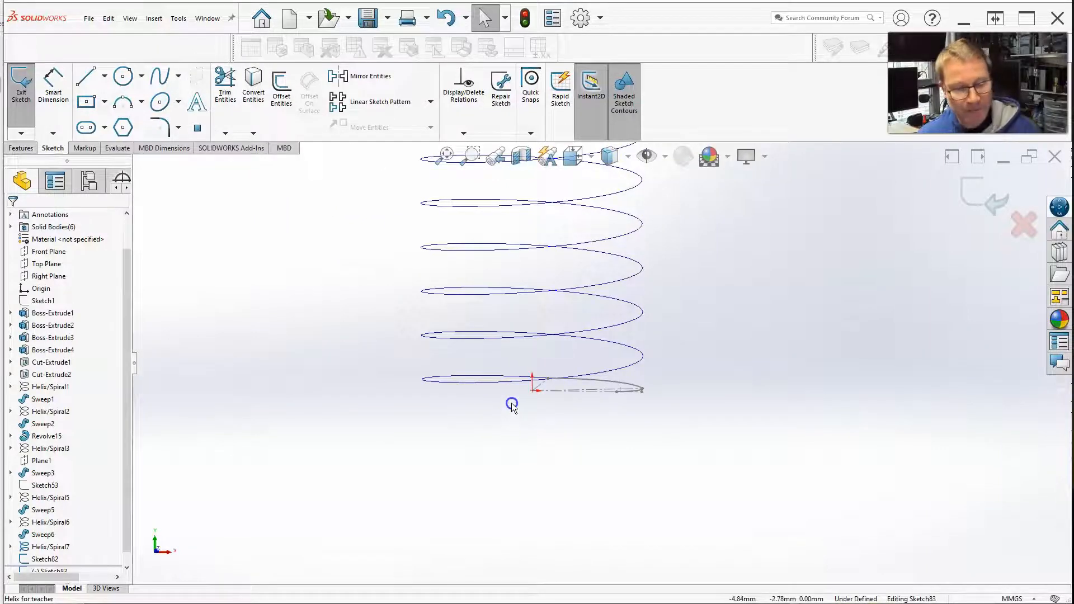
key(ctrl+1)
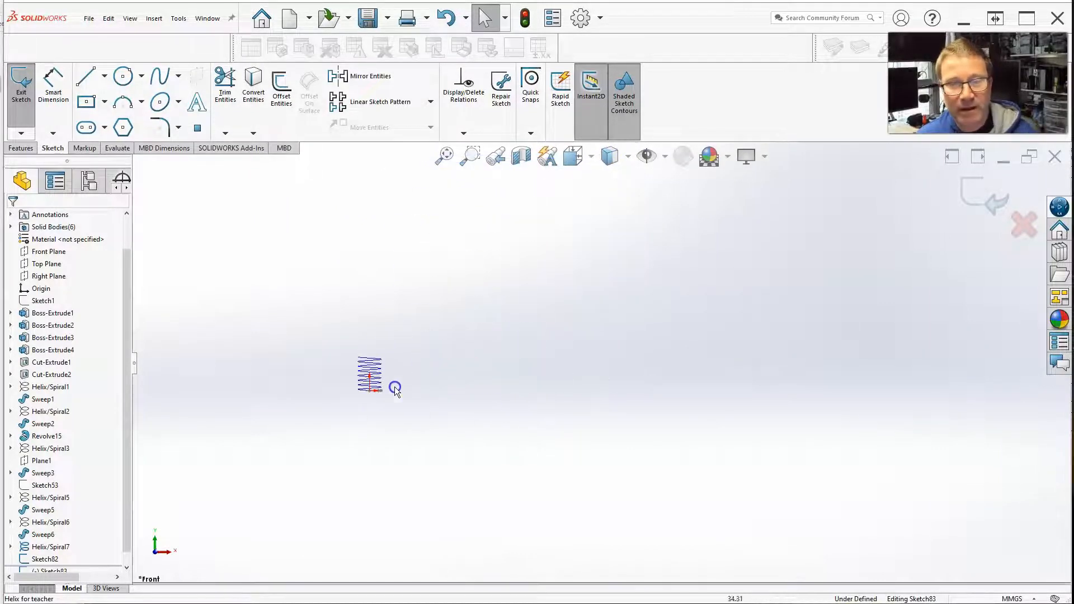
scroll(403, 384, up, 3)
scroll(633, 339, up, 6)
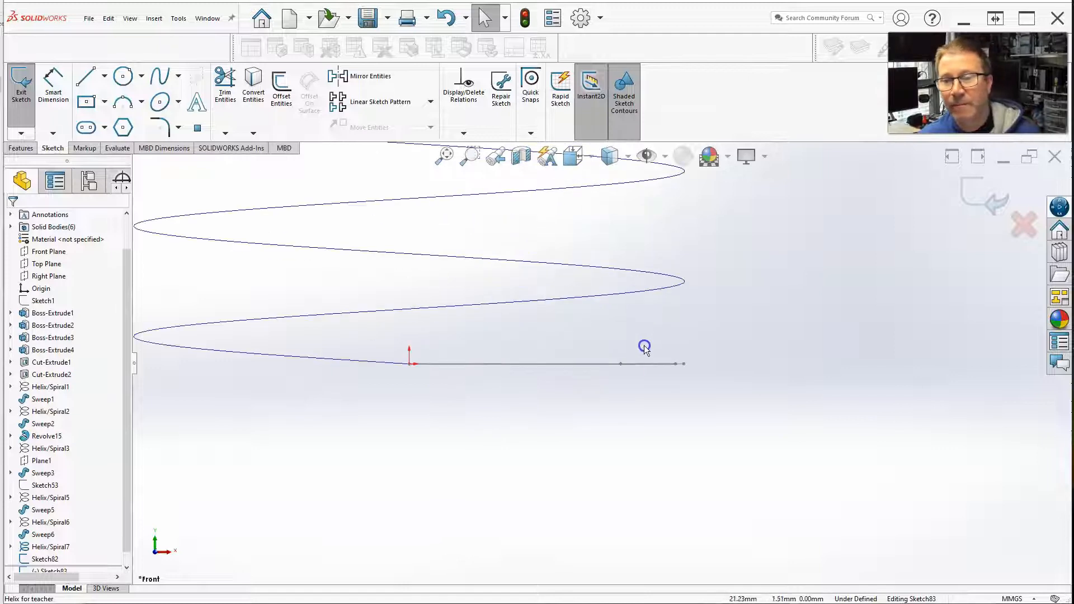
scroll(615, 372, up, 1)
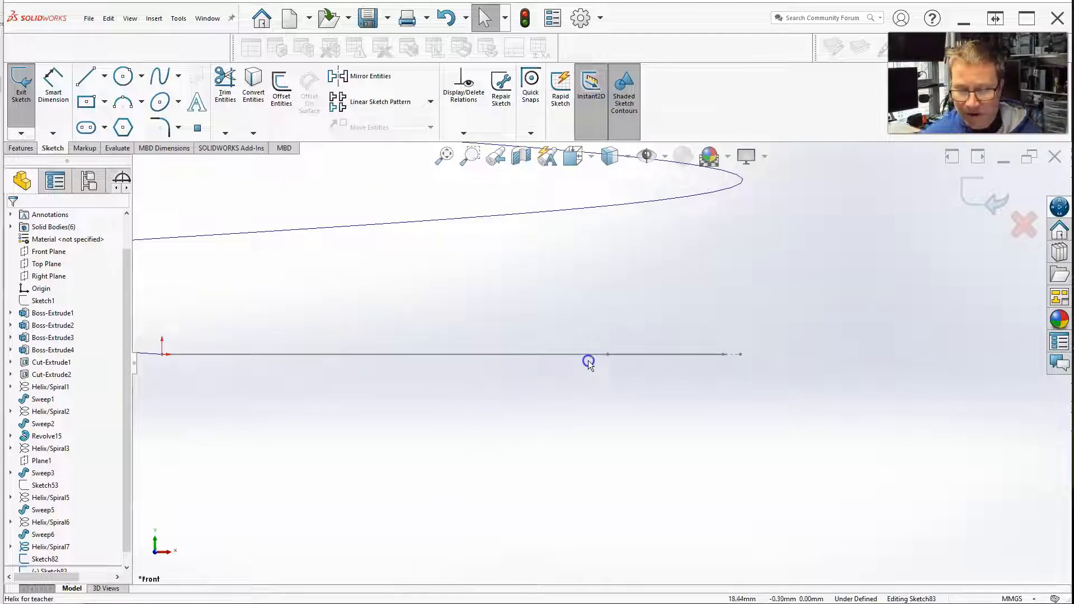
scroll(605, 359, down, 3)
scroll(501, 363, down, 2)
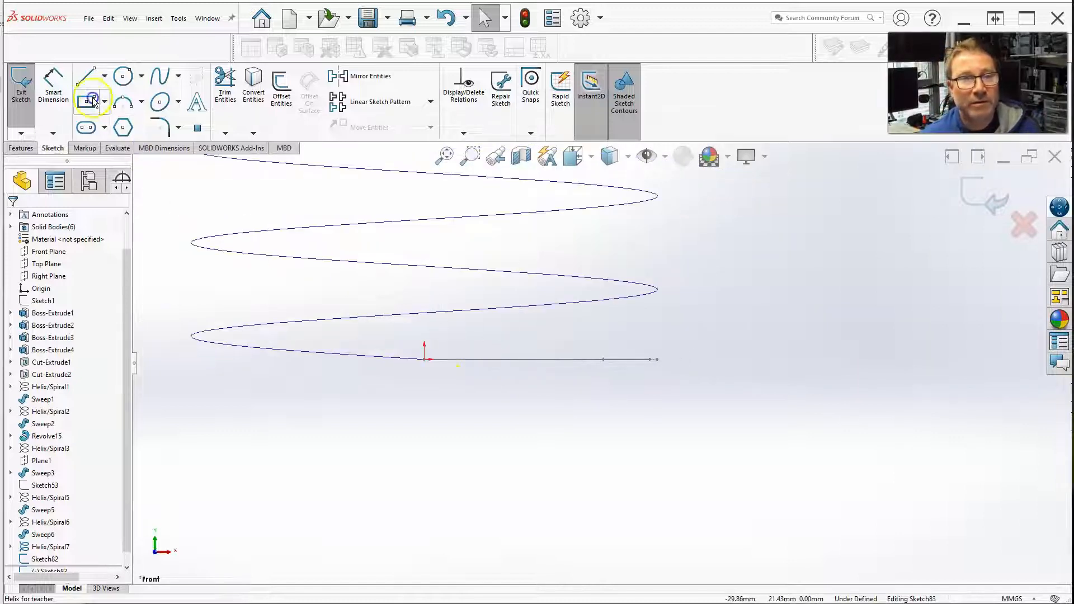
click(85, 78)
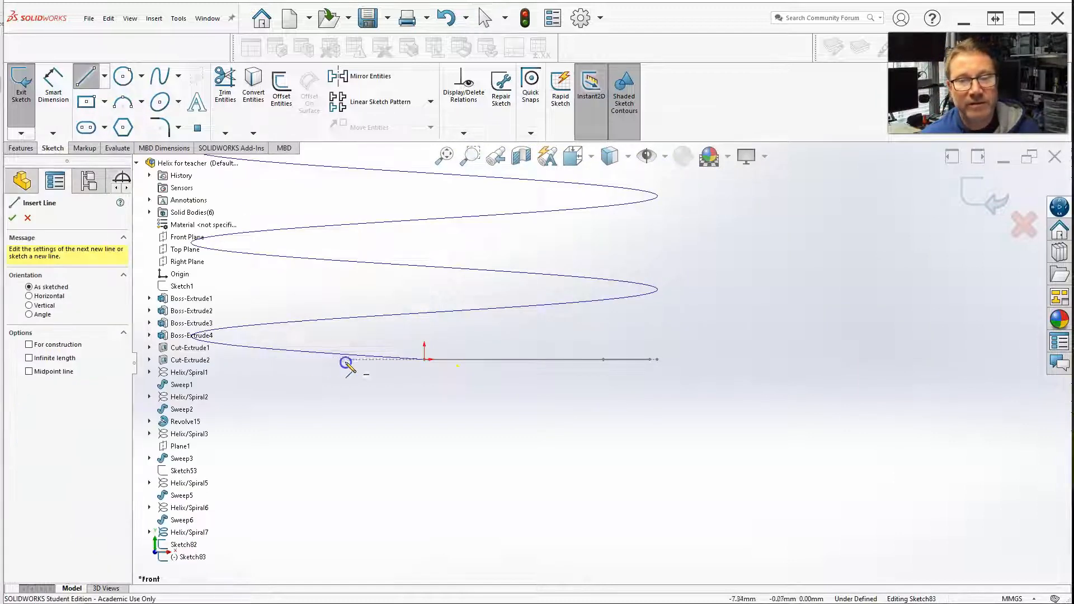
click(425, 360)
scroll(431, 371, down, 3)
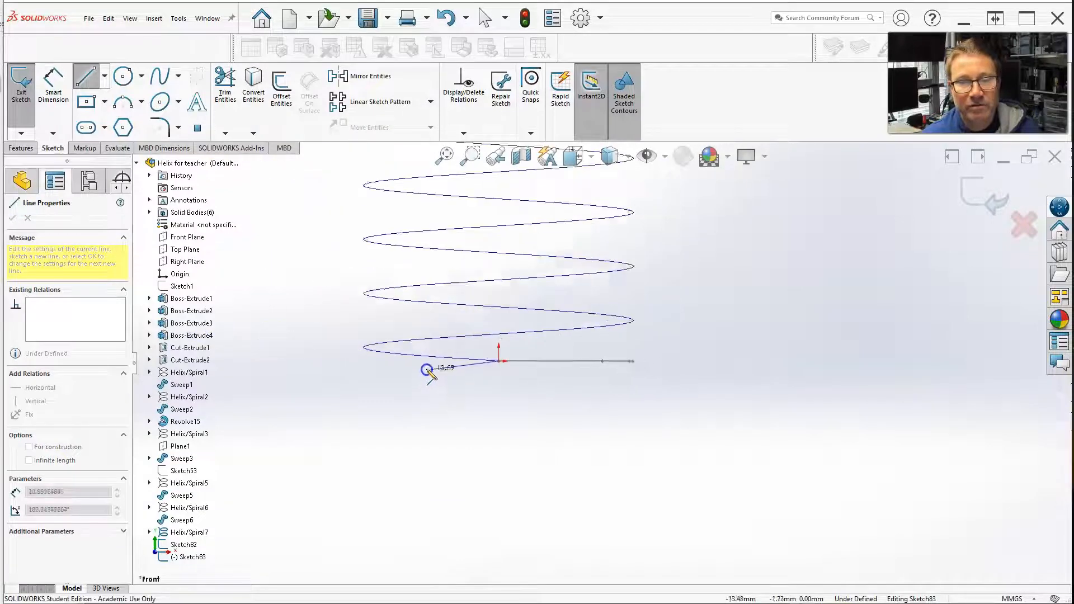
click(519, 526)
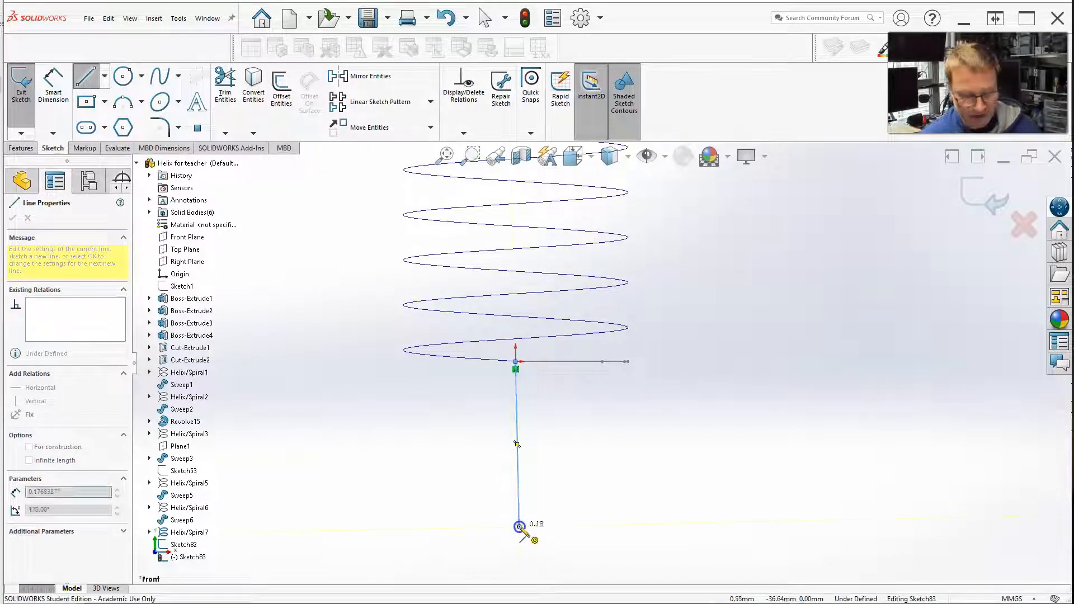
key(Escape)
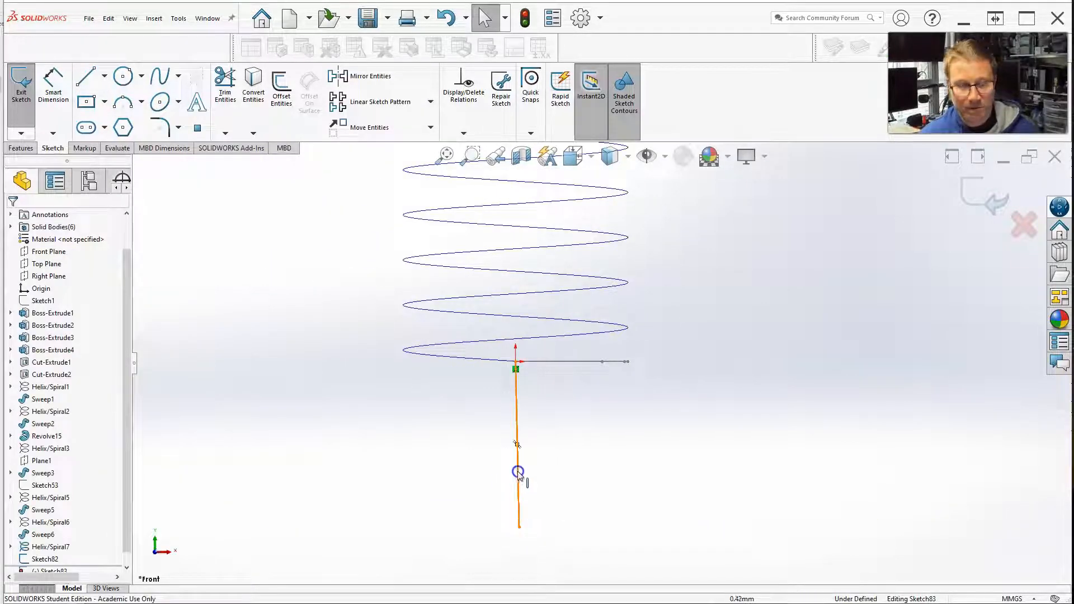
click(518, 472)
key(Delete)
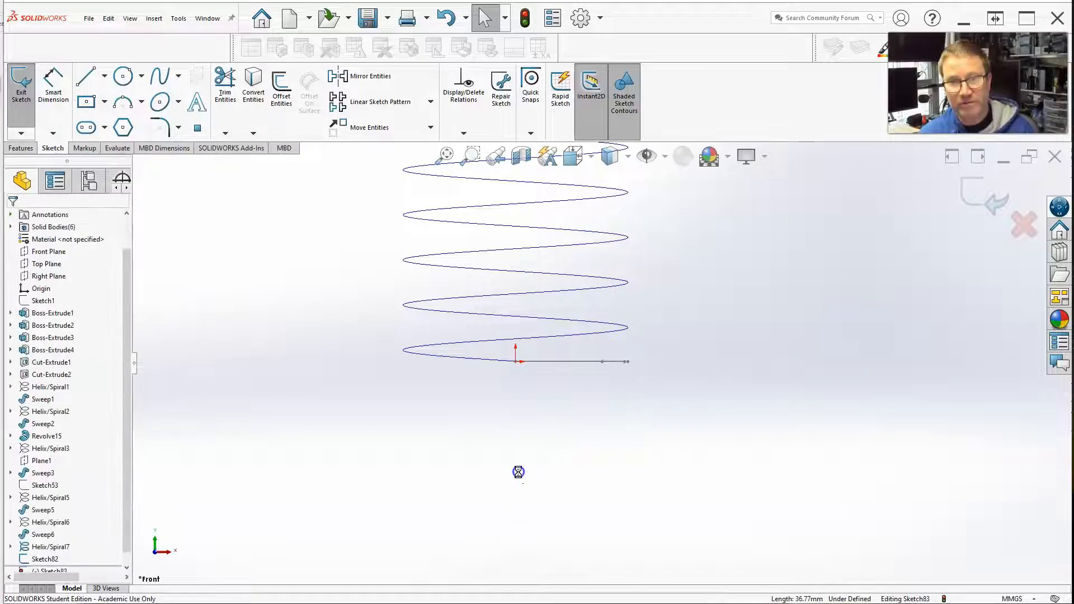
- Draw a vertical line about 39 mm long downward from the origin and convert it to construction geometry
click(86, 77)
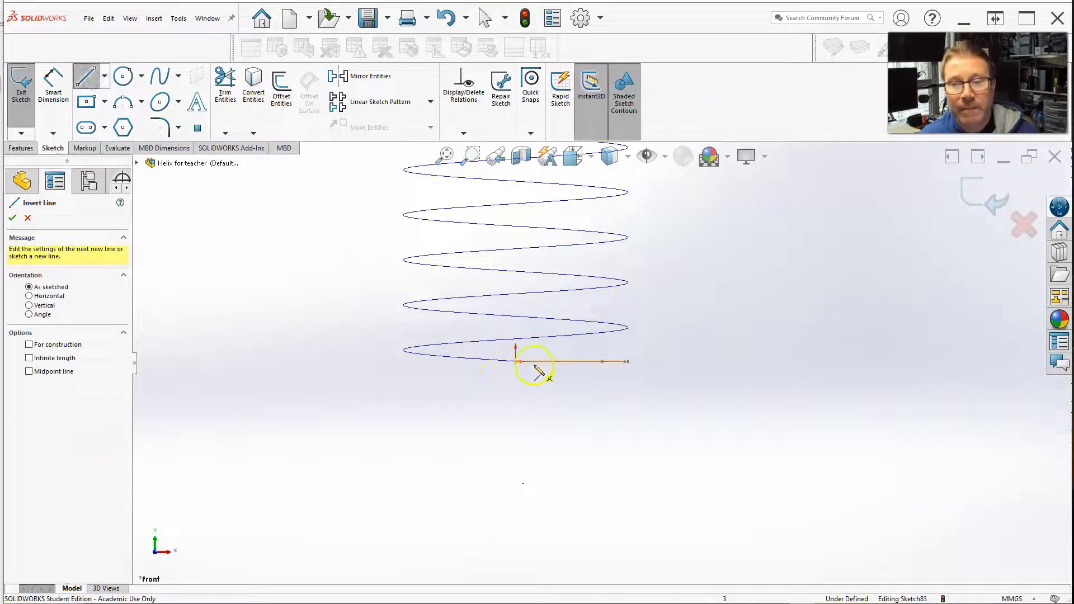
click(516, 362)
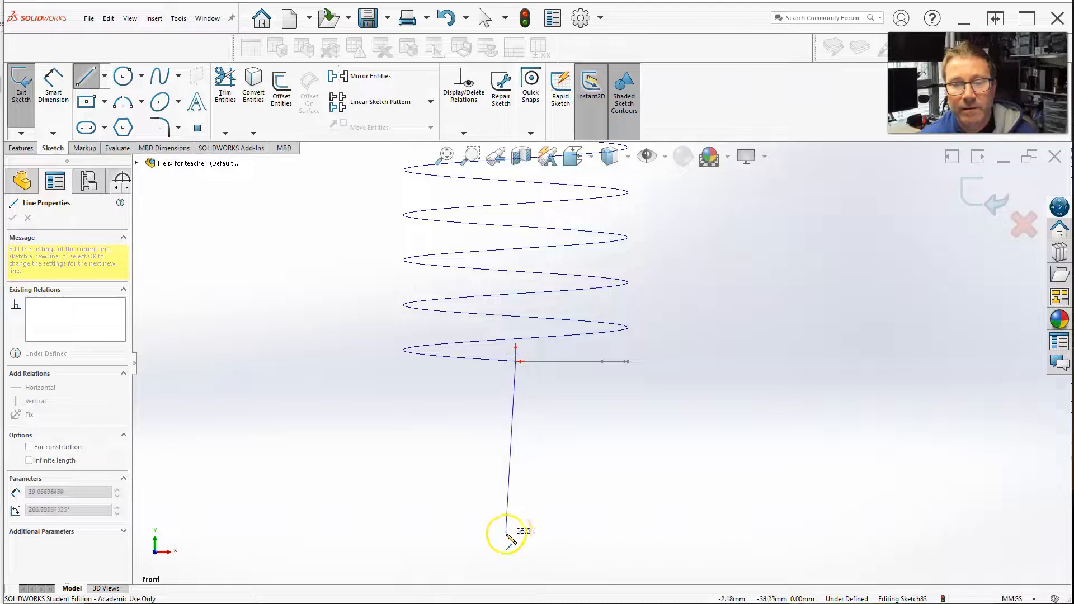
click(516, 539)
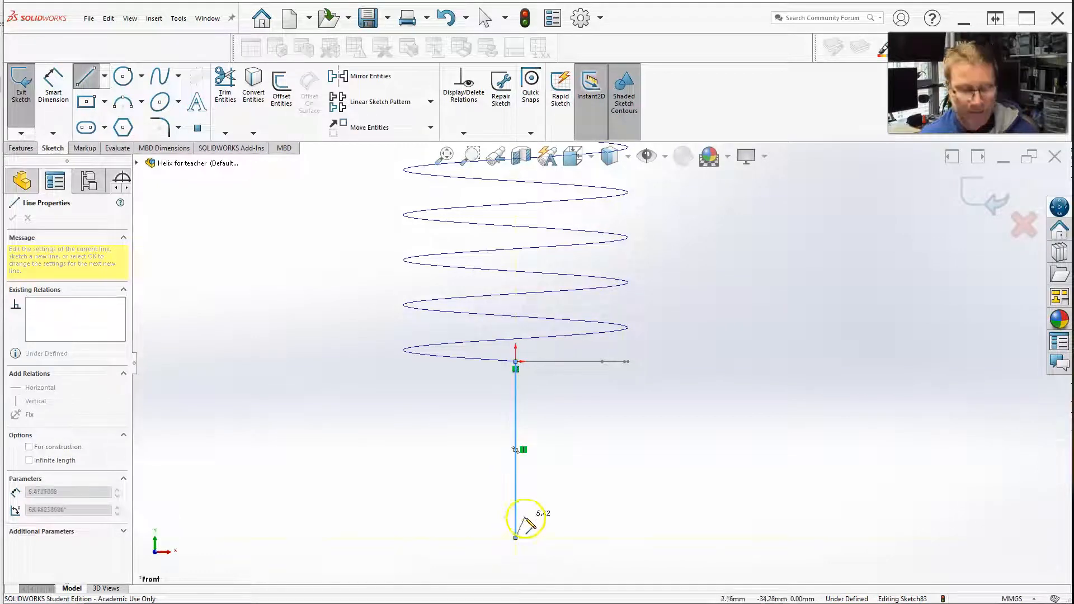
key(Escape)
click(516, 429)
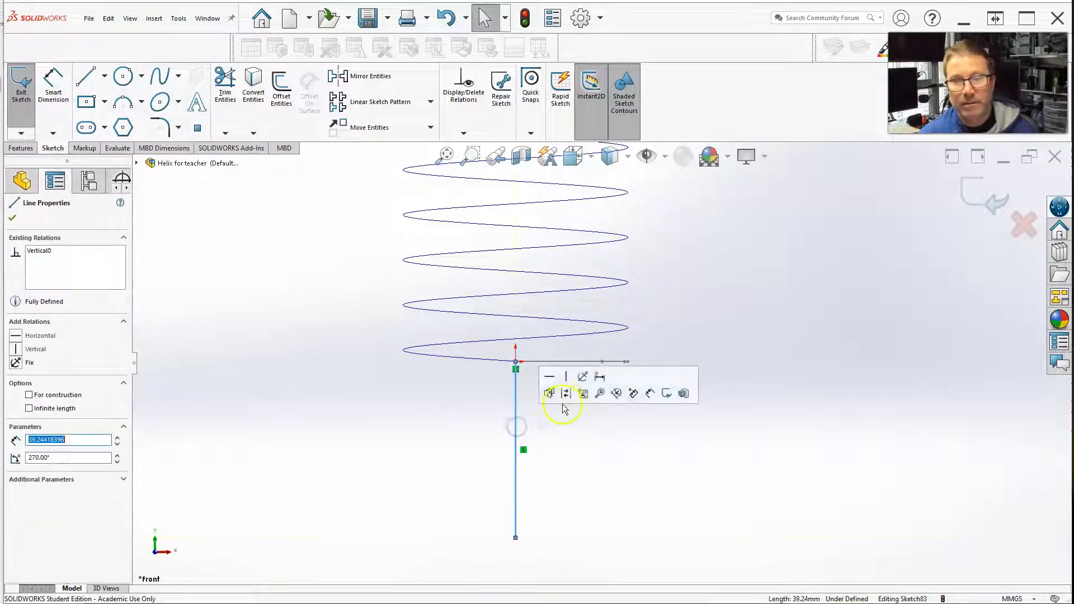
click(568, 392)
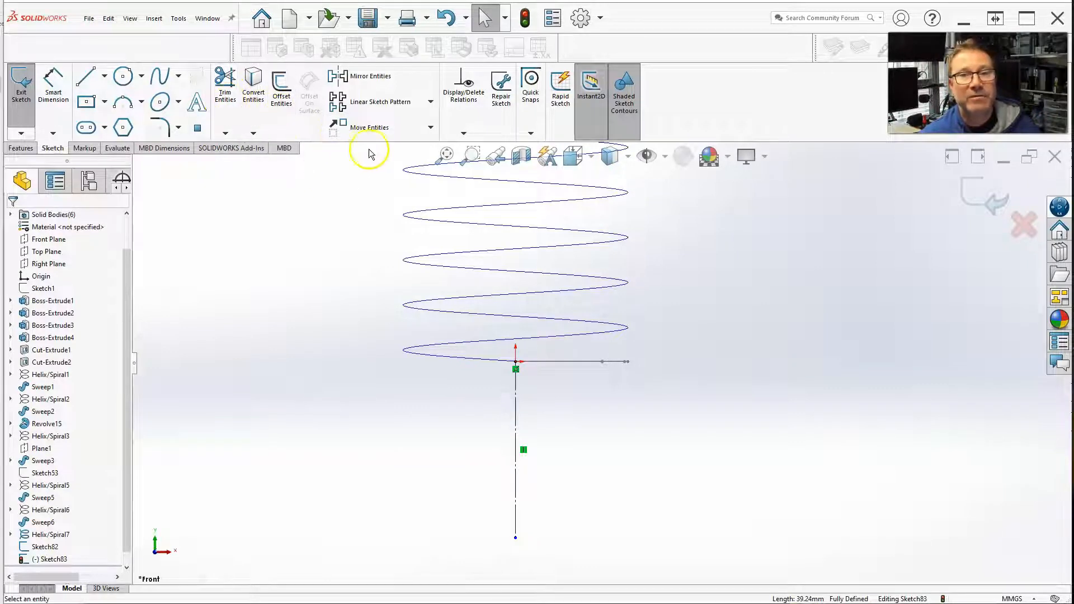
- Dimension the length of the vertical construction line below the origin and set it to 60 mm
click(51, 84)
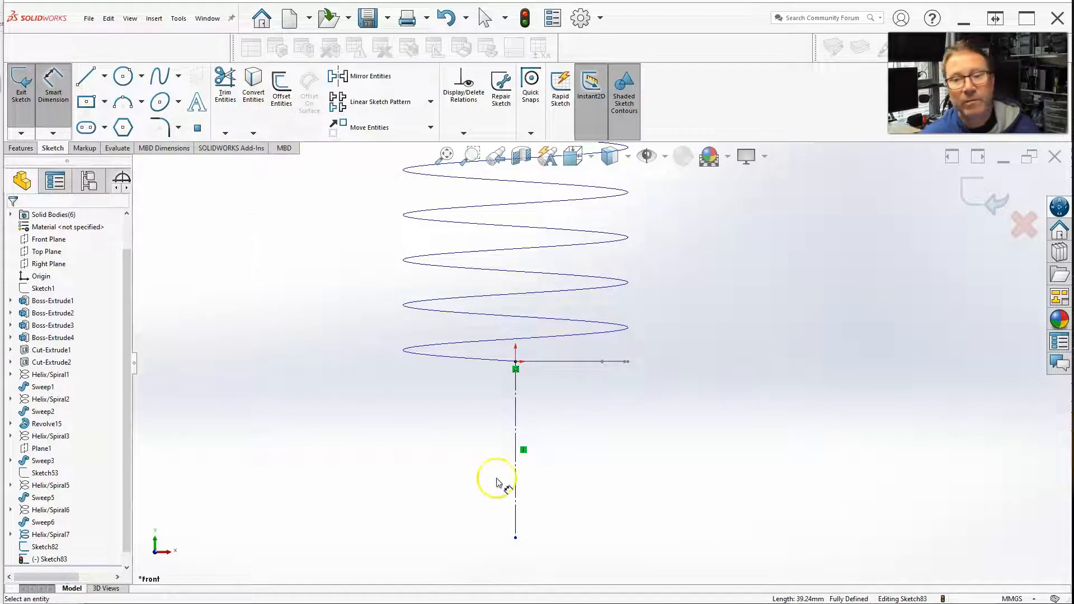
click(516, 463)
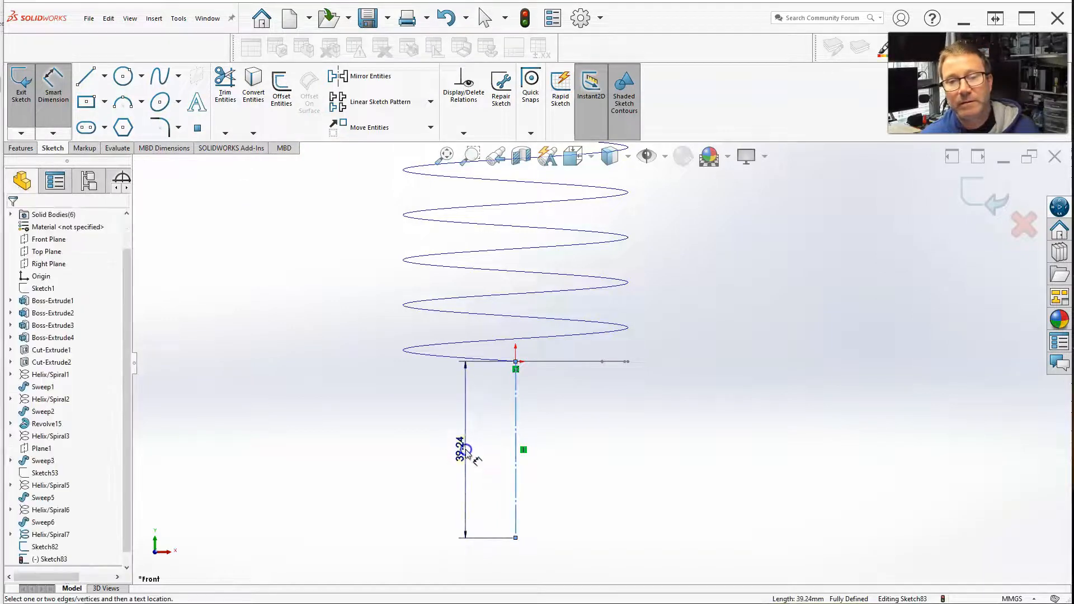
click(467, 452)
text(60)
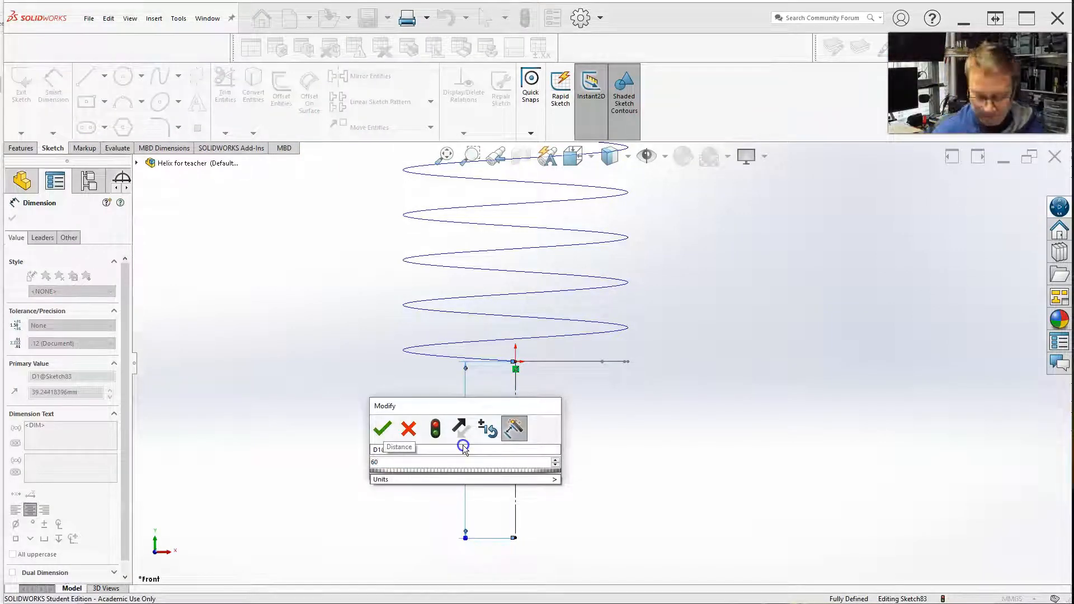
key(Return)
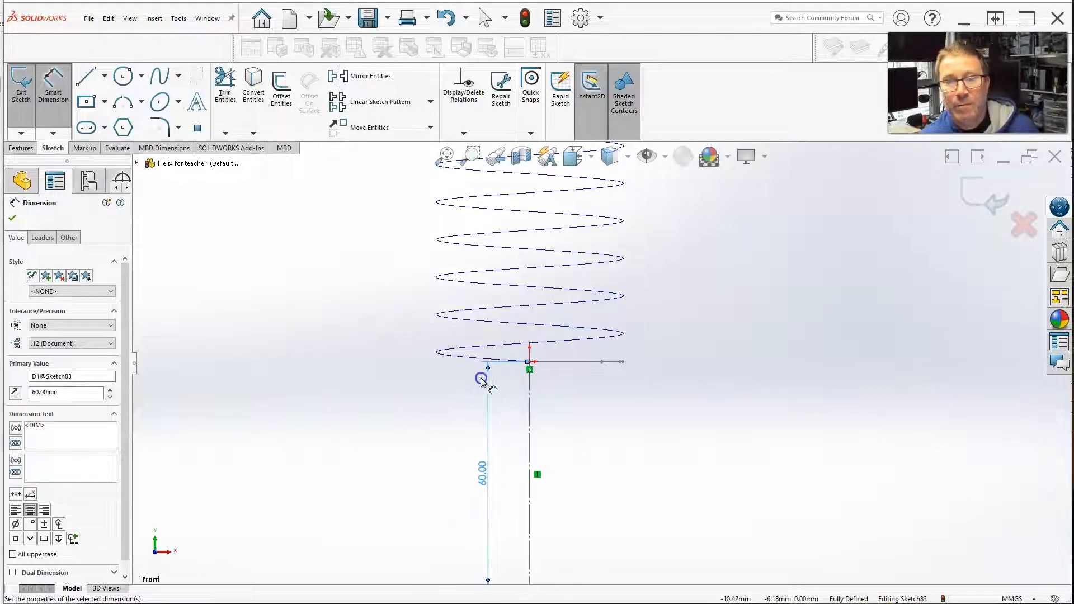
- Examine, tilted and from the front, how the vertical construction line meets the end-extension sketch at the lower end of the helix
scroll(483, 380, up, 2)
scroll(558, 456, down, 2)
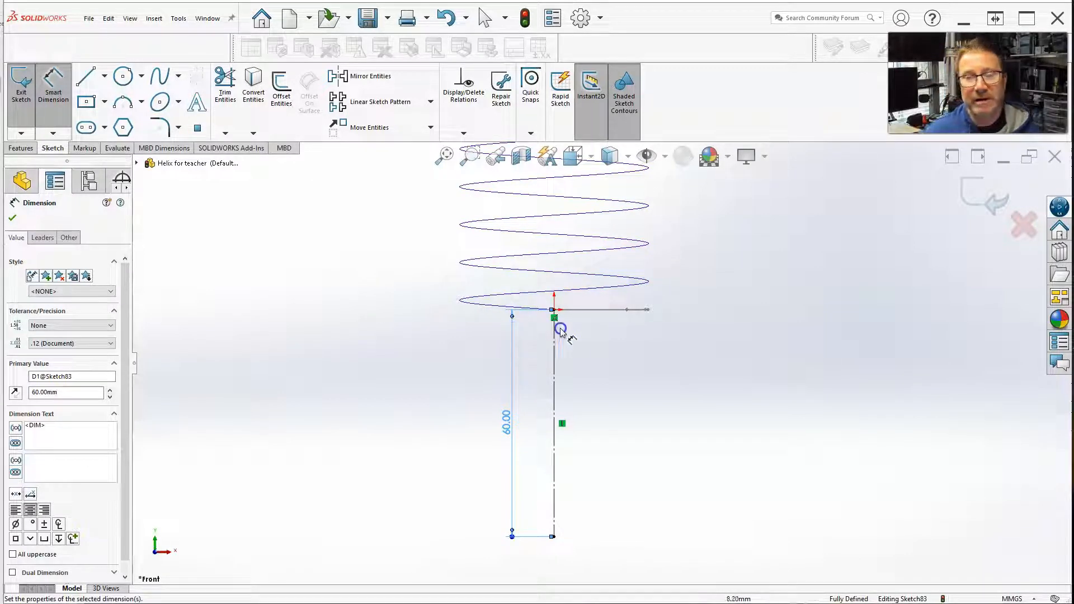
scroll(587, 323, up, 1)
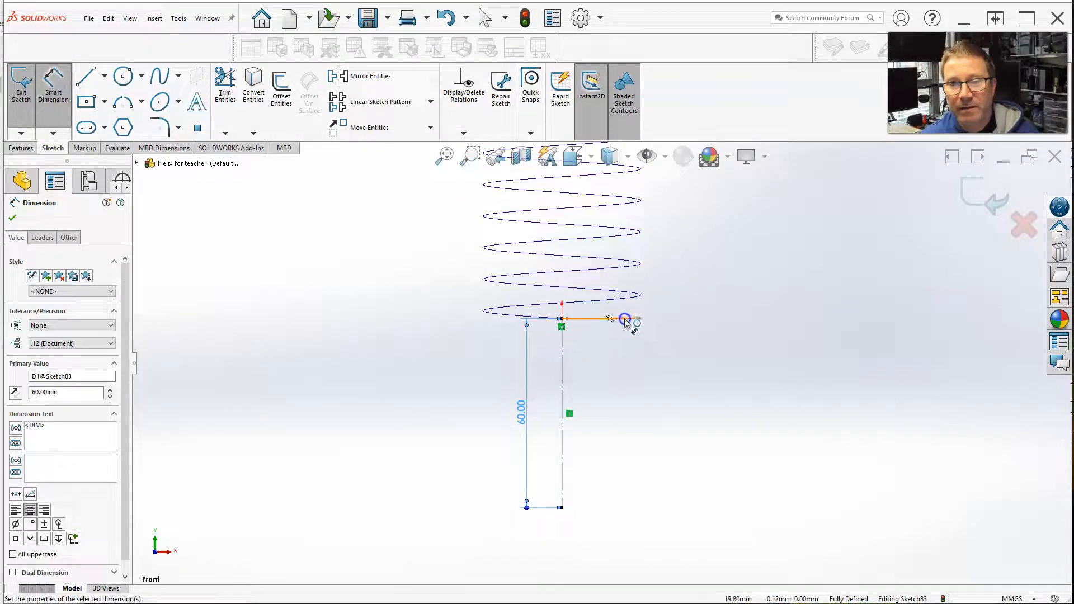
middle_drag(604, 338, 617, 324)
scroll(622, 325, down, 1)
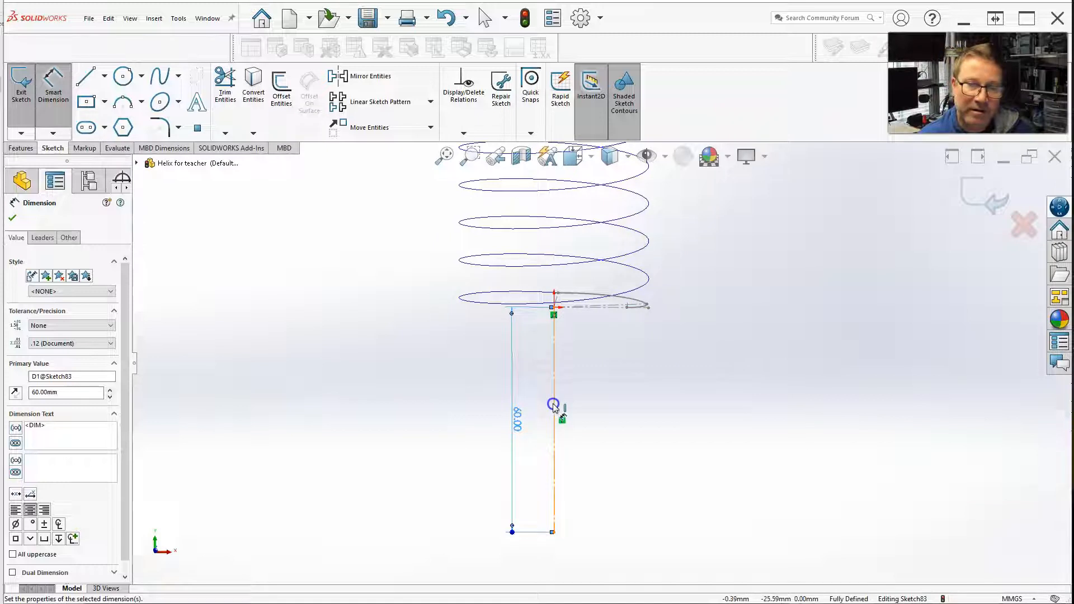
click(554, 364)
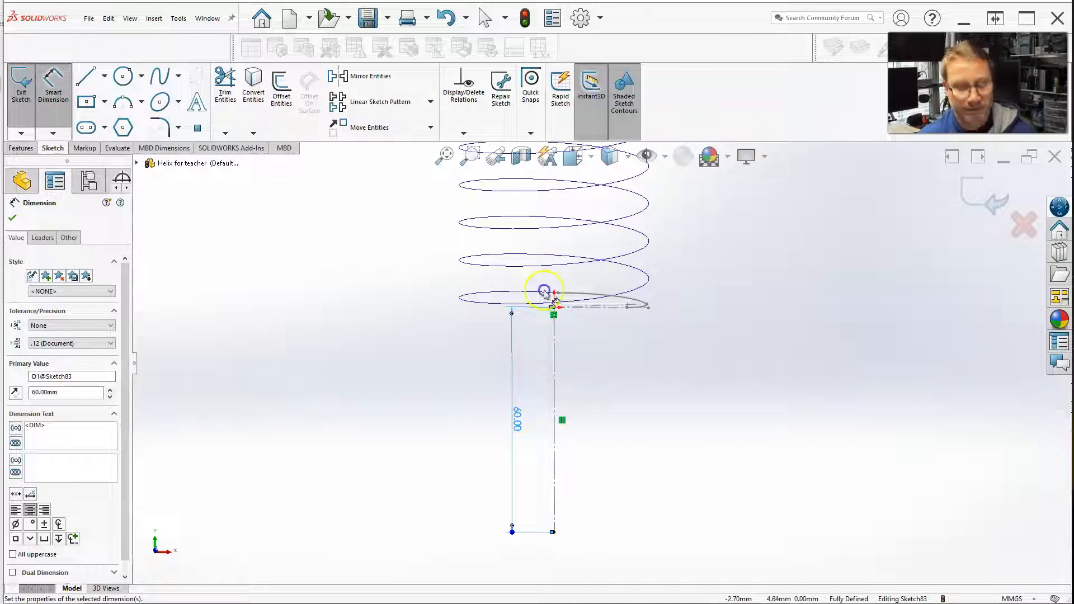
key(ctrl+8)
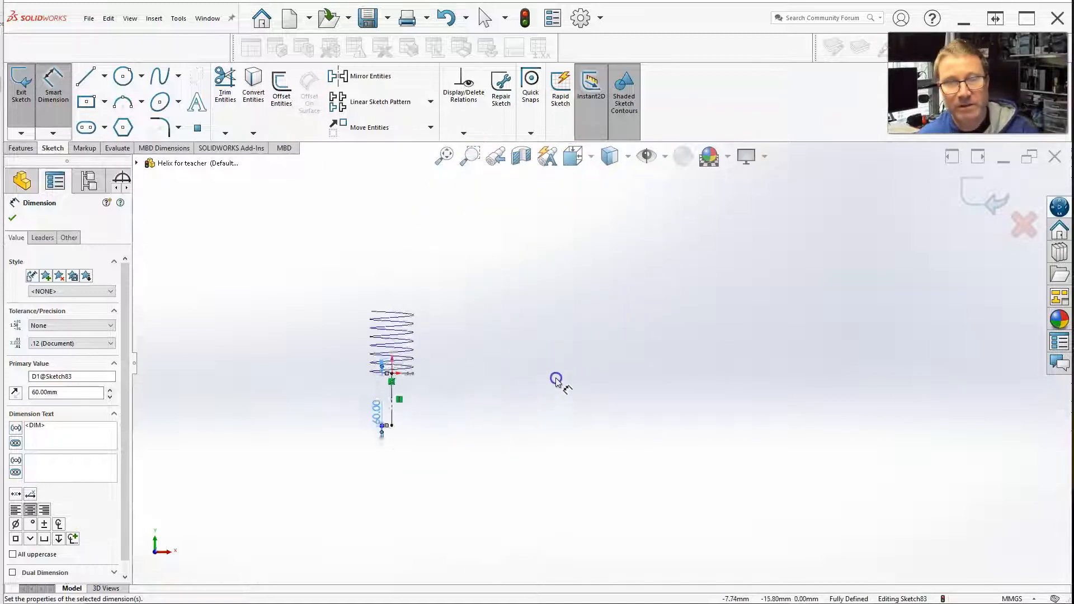
scroll(382, 400, down, 2)
scroll(511, 345, down, 10)
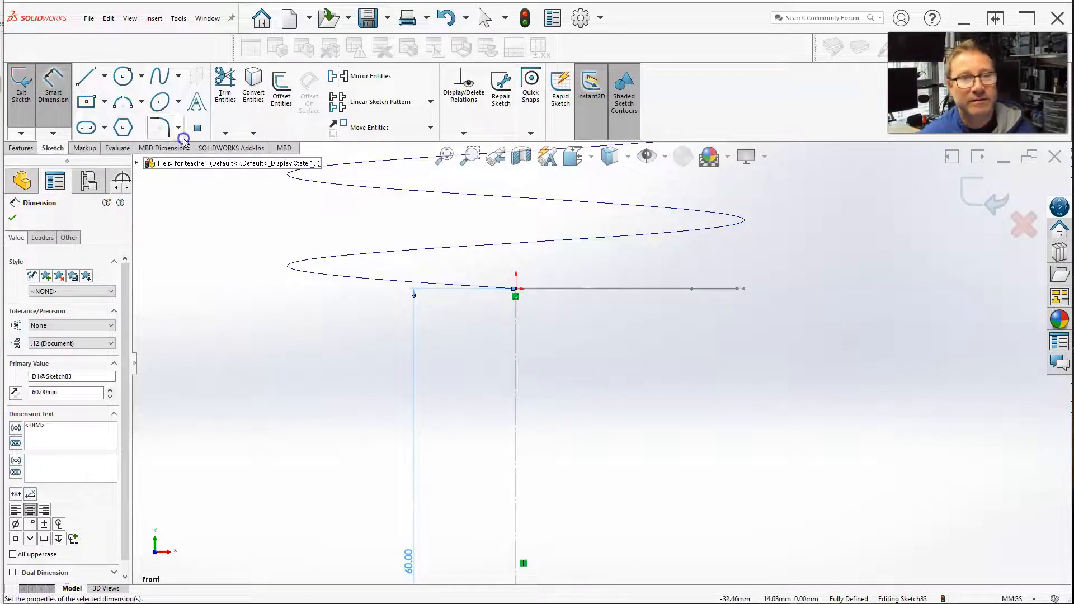
- Draw a 3-point arc of about 21.7 mm radius from the end-extension sketch, about 19 mm from the origin, to the vertical construction line
click(125, 104)
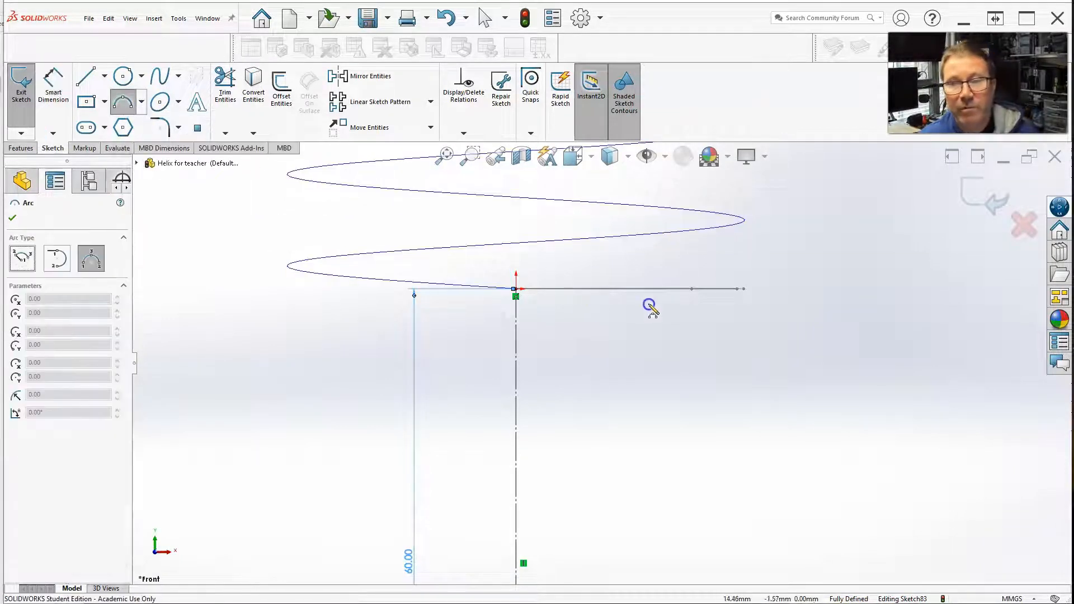
middle_drag(696, 295, 687, 320)
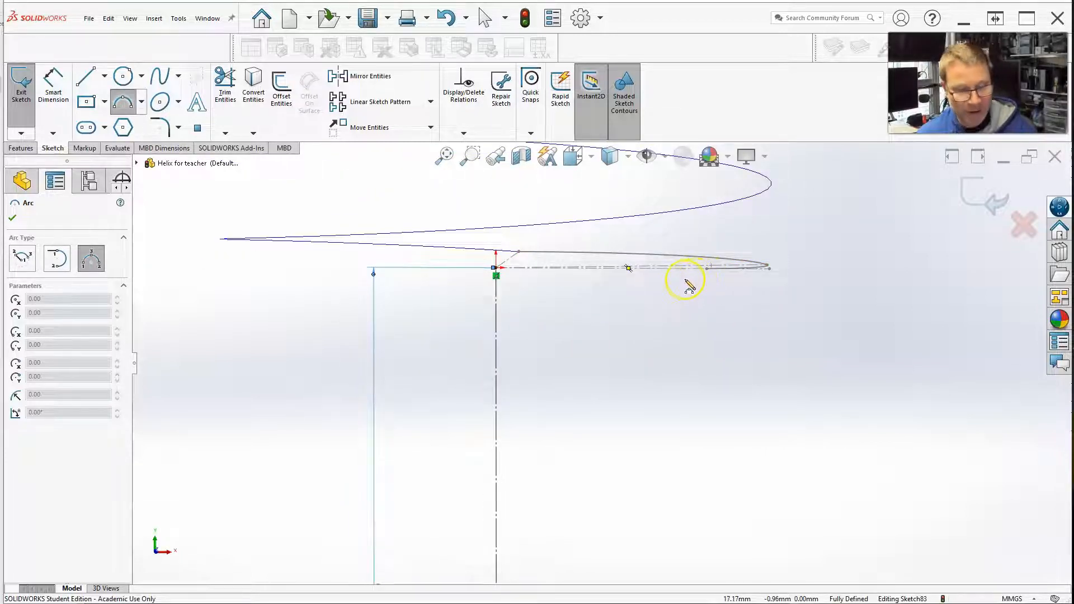
key(ctrl+8)
scroll(383, 400, down, 6)
scroll(576, 354, down, 5)
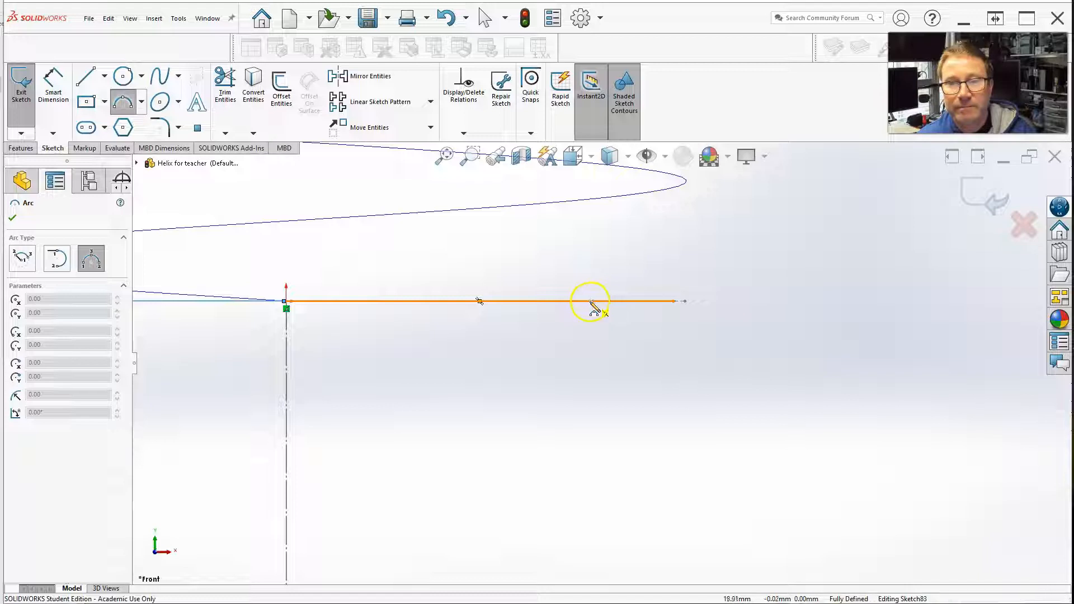
click(592, 302)
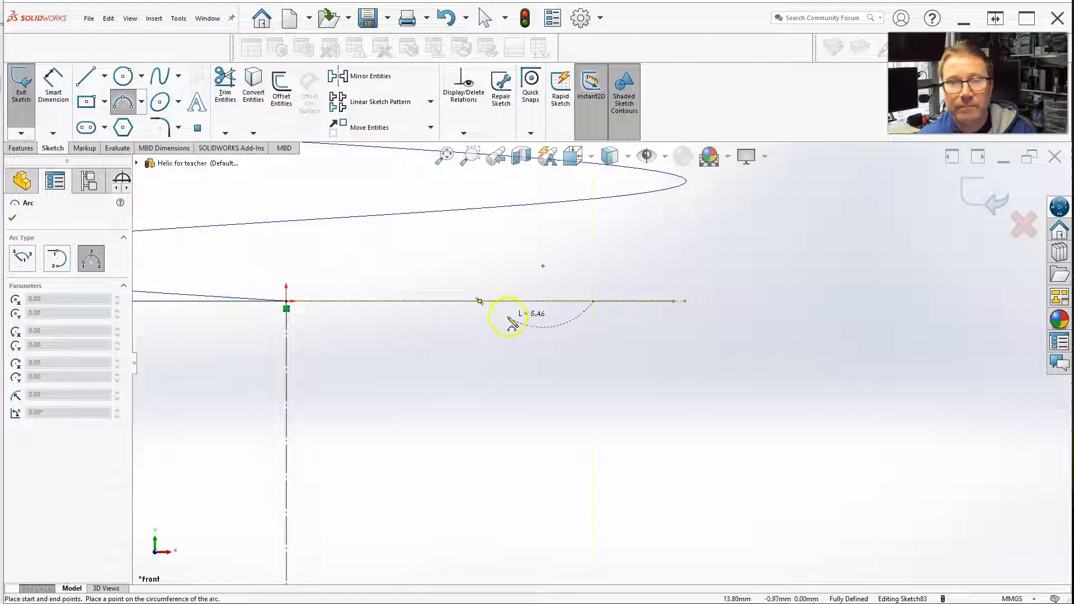
click(288, 488)
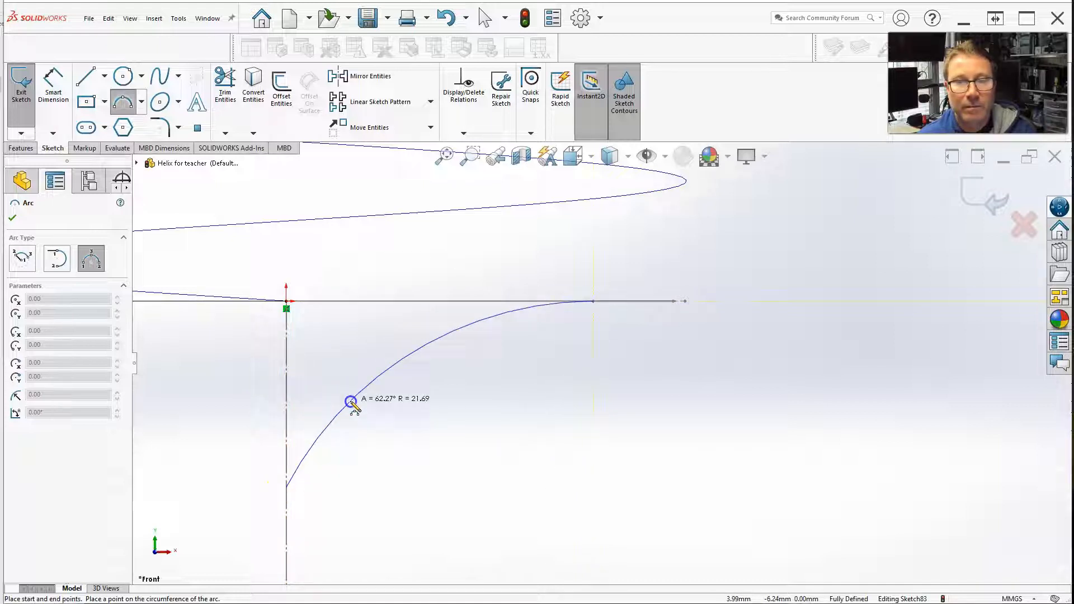
click(351, 401)
scroll(542, 355, up, 2)
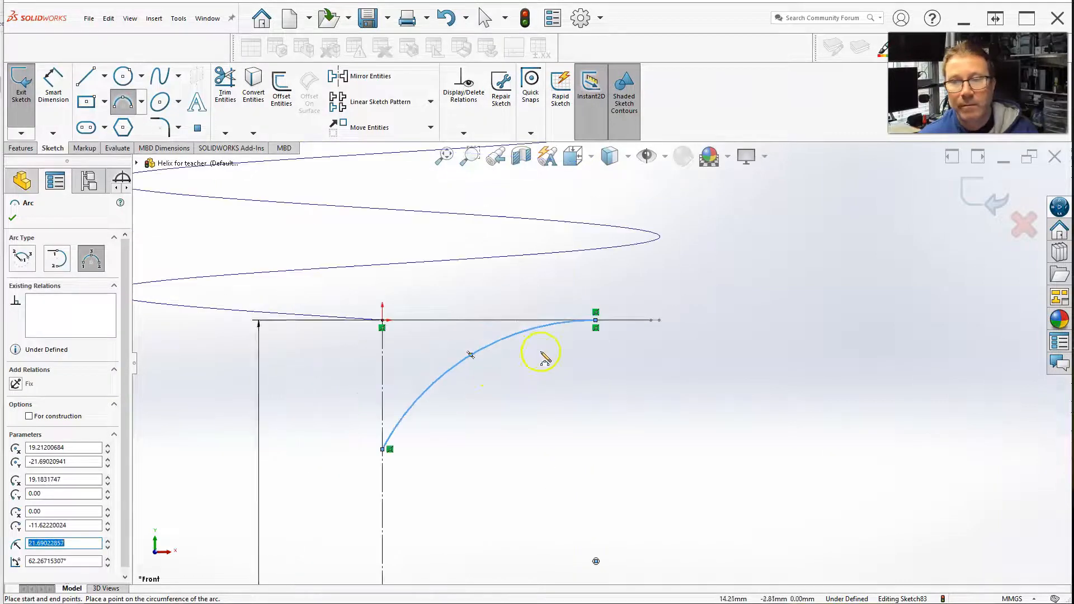
scroll(552, 439, up, 3)
scroll(546, 431, down, 2)
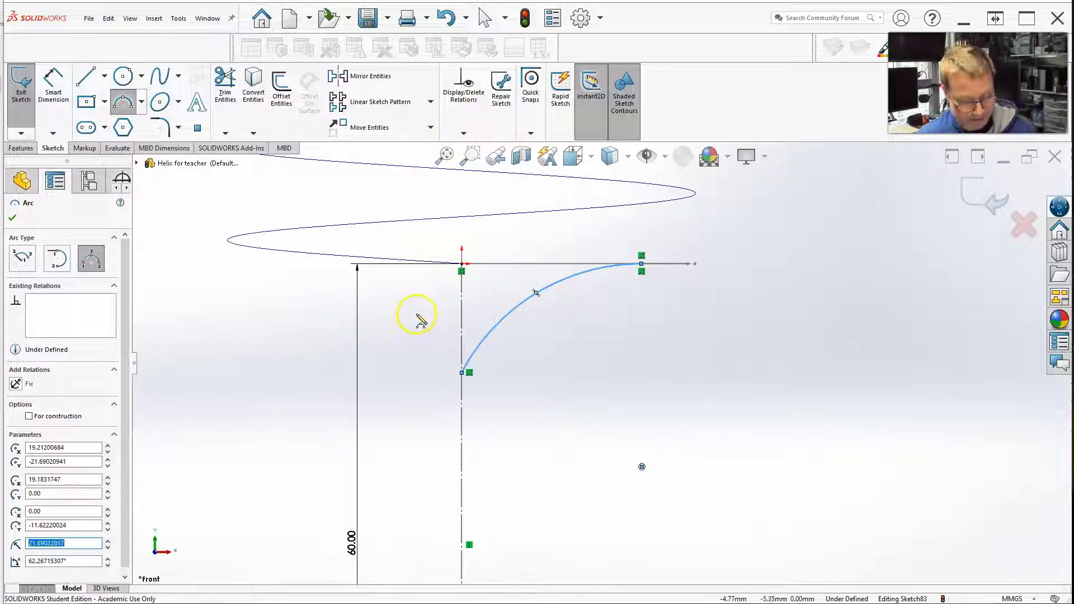
key(Escape)
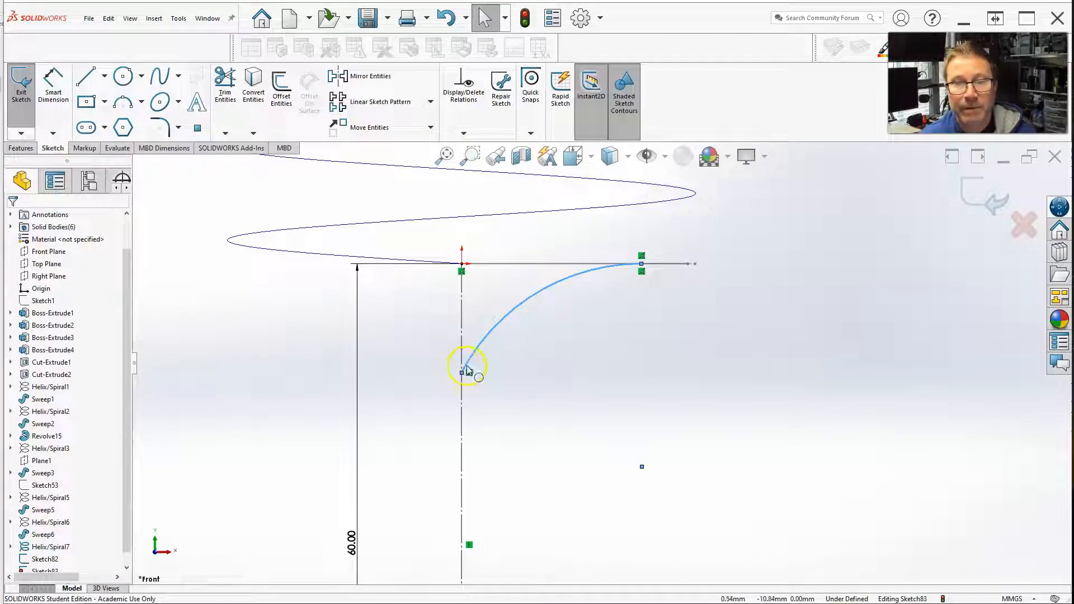
- Make the arc tangent to the vertical construction line with a sketch relation
click(468, 364)
click(461, 404)
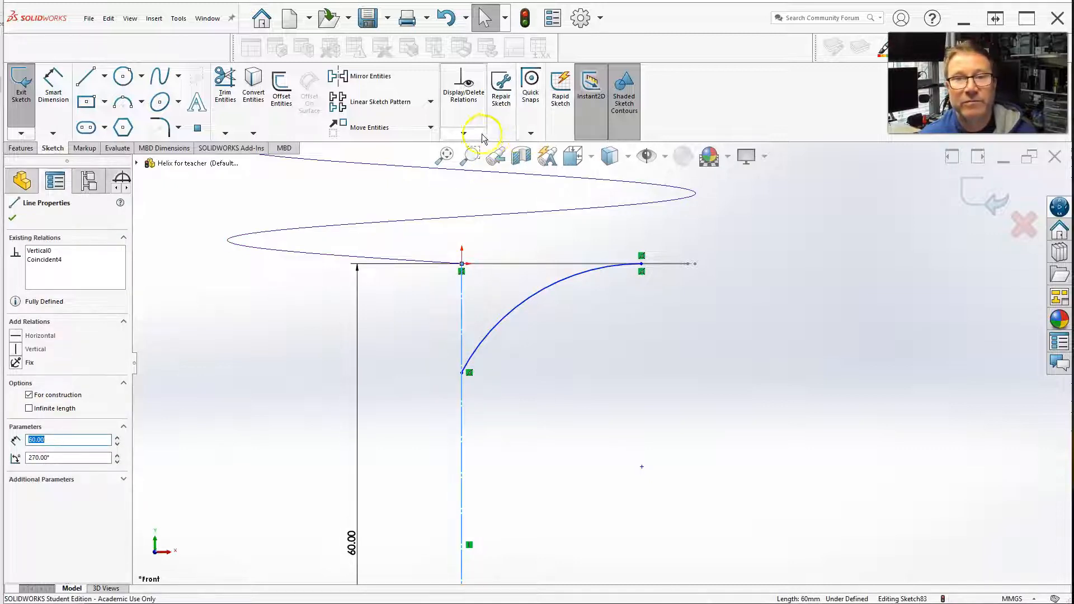
click(464, 133)
click(474, 160)
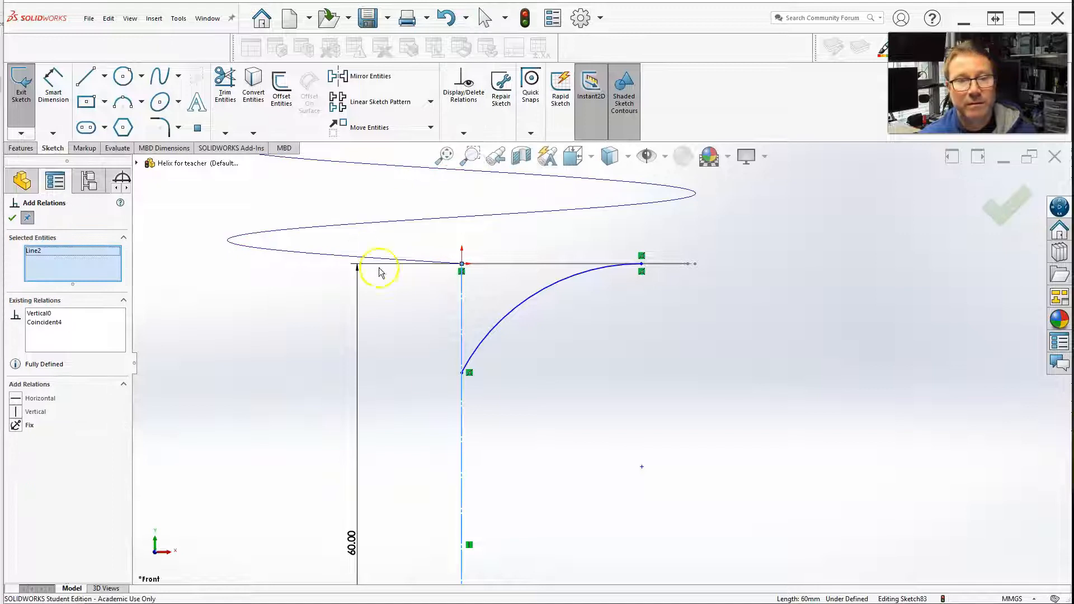
click(482, 344)
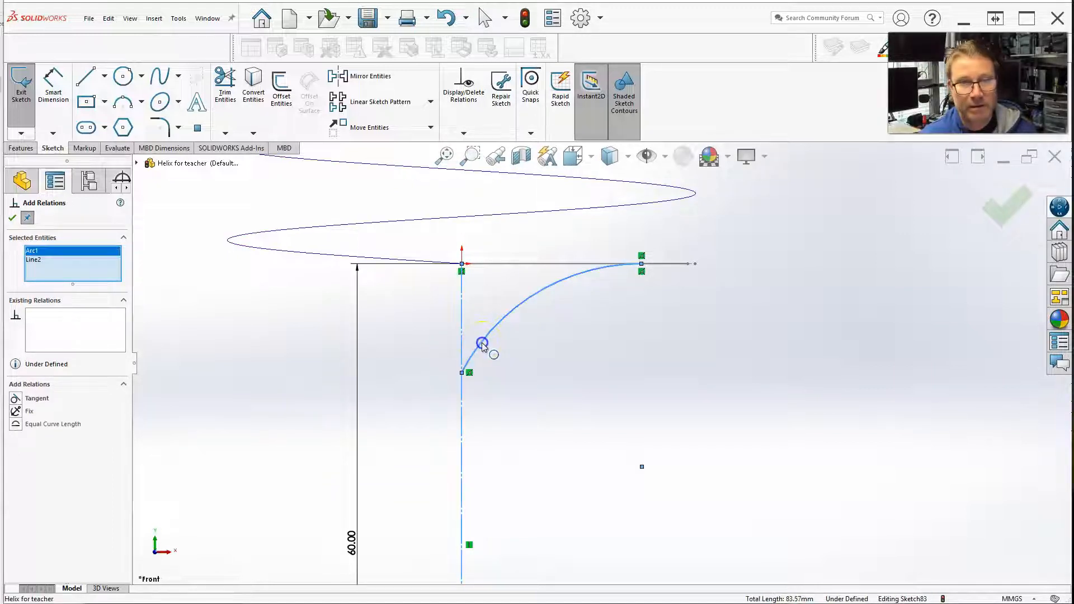
click(15, 398)
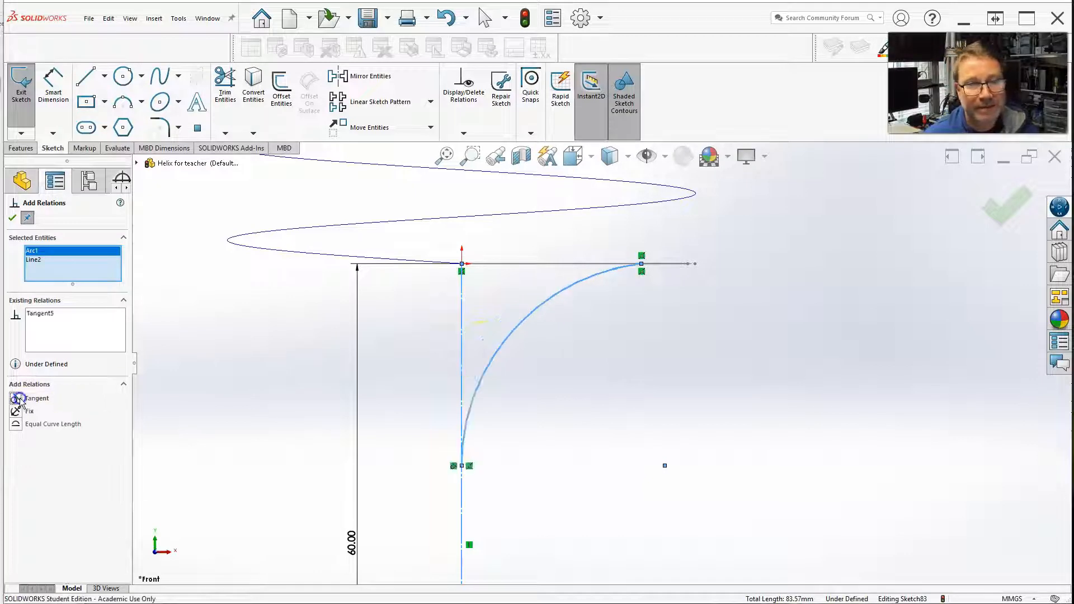
- Draw a vertical line from the arc's lower endpoint to the lower end of the 60 mm construction line
scroll(675, 292, down, 5)
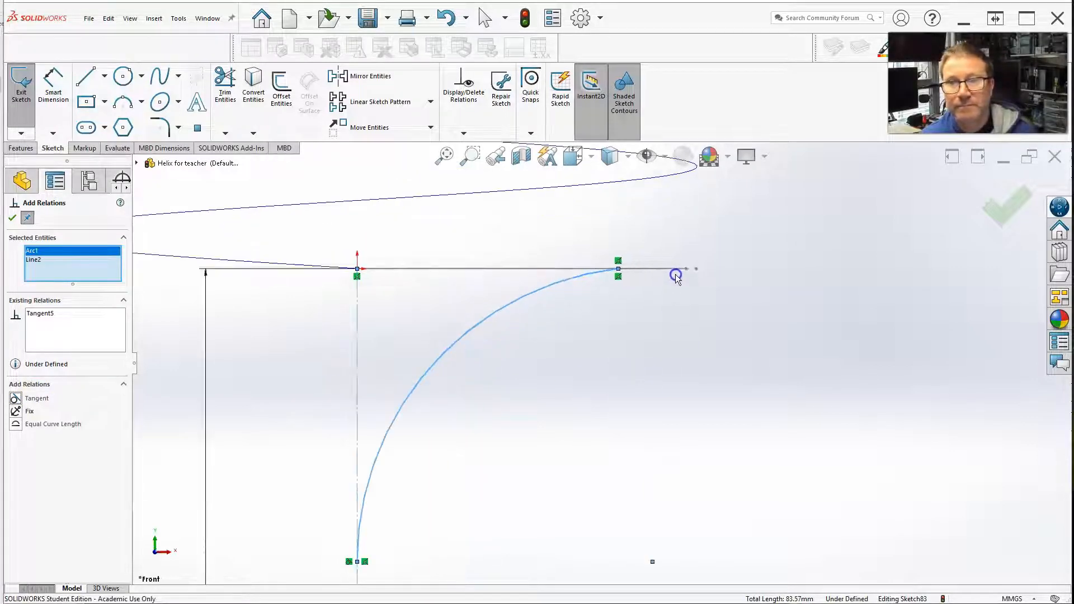
scroll(549, 391, up, 6)
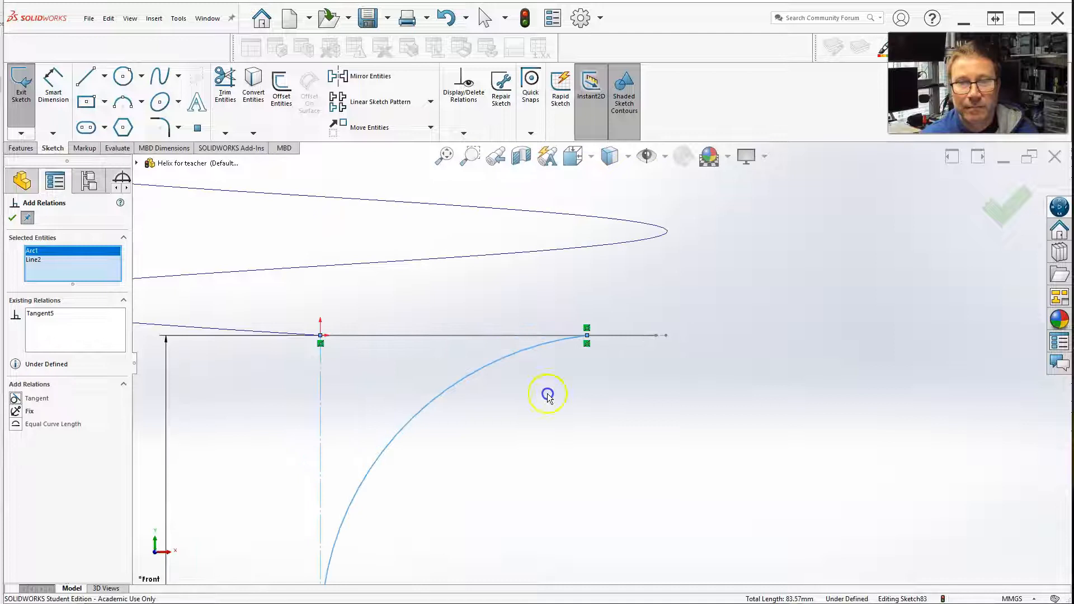
click(526, 439)
scroll(541, 423, up, 2)
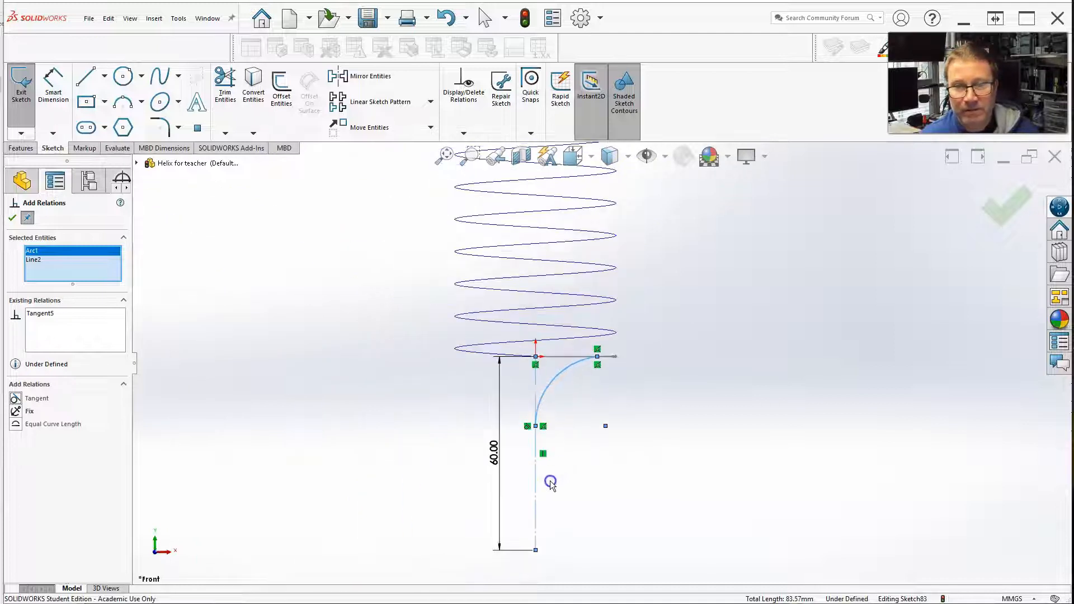
click(85, 76)
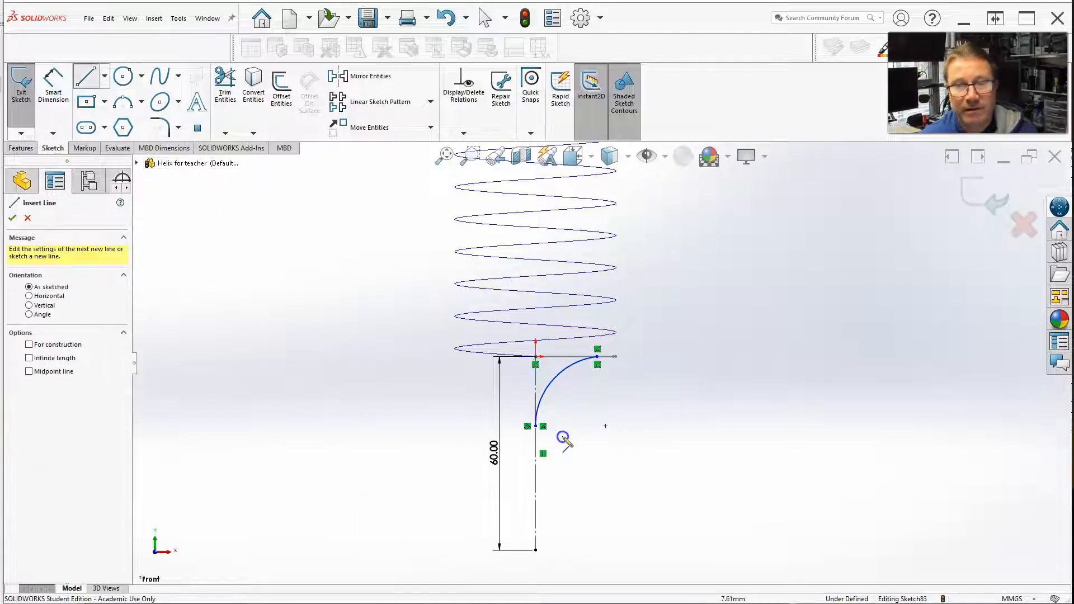
click(536, 426)
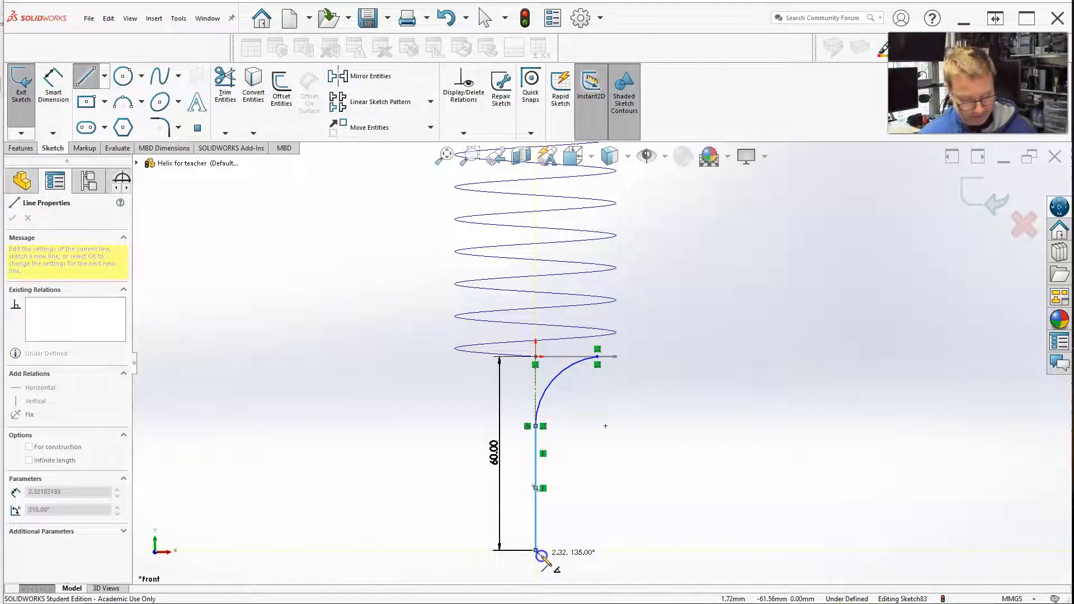
click(536, 551)
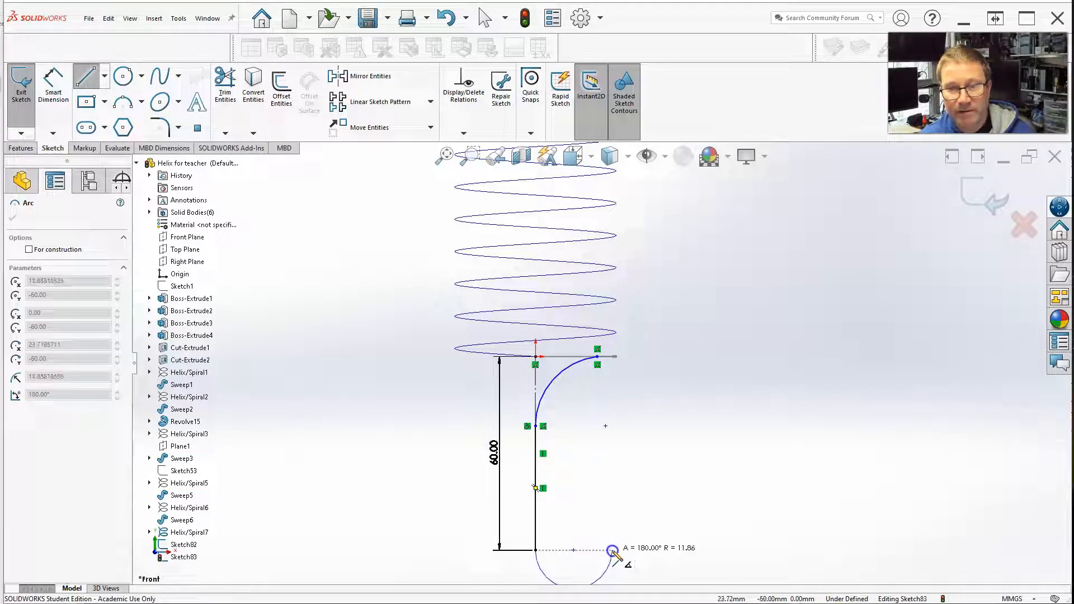
- Continue the line with a tangent 180° arc of about 12 mm radius, forming a hook beneath it
click(614, 551)
key(Escape)
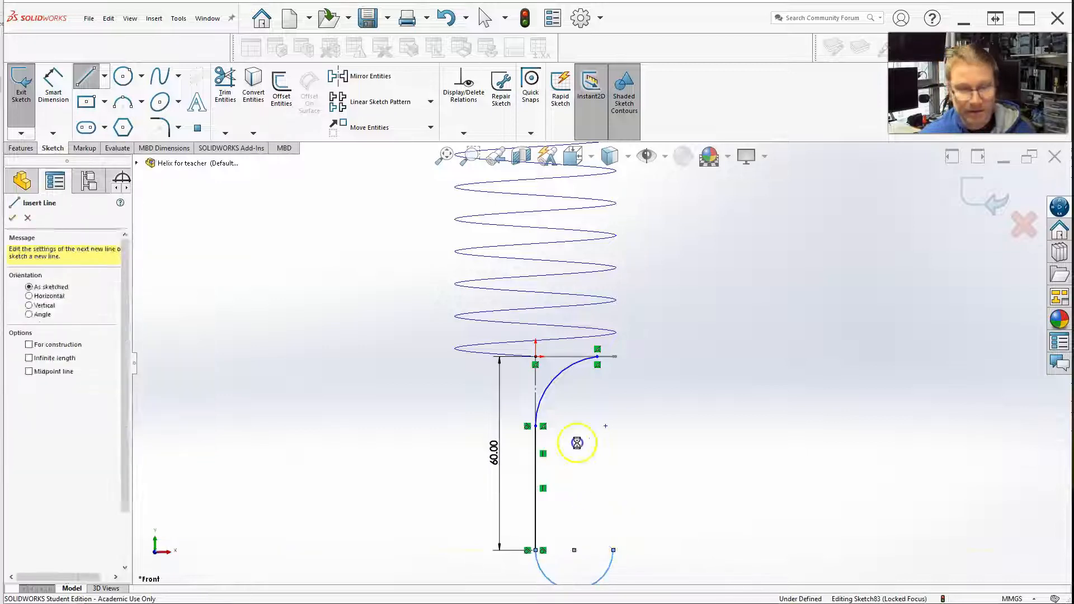
key(Escape)
- Dimension the radius of the lower hook arc and set it to 12.5 mm
scroll(614, 454, up, 4)
scroll(616, 488, down, 3)
click(41, 63)
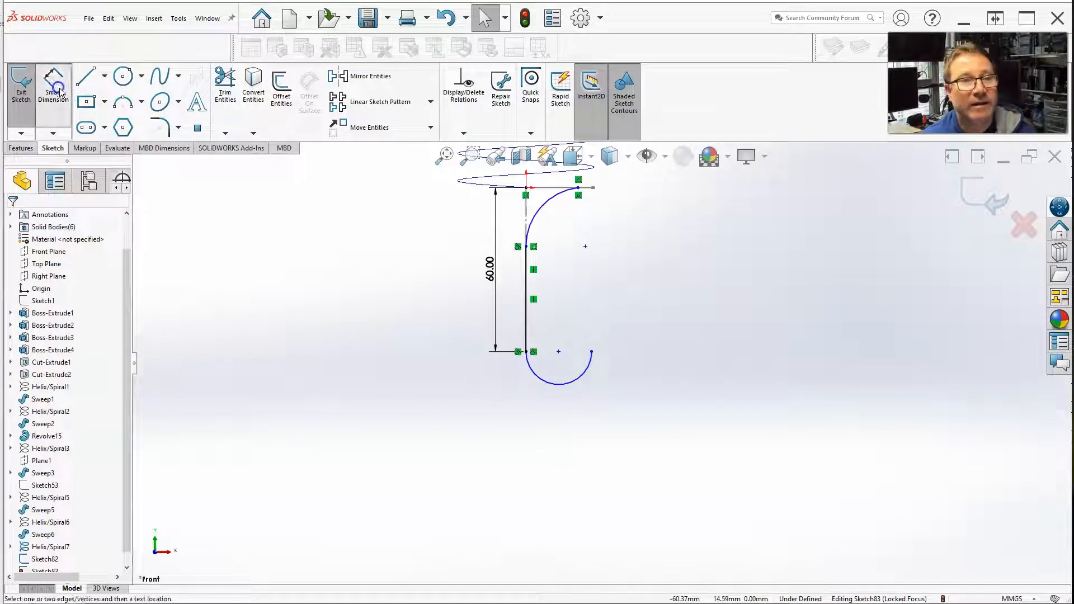
click(583, 376)
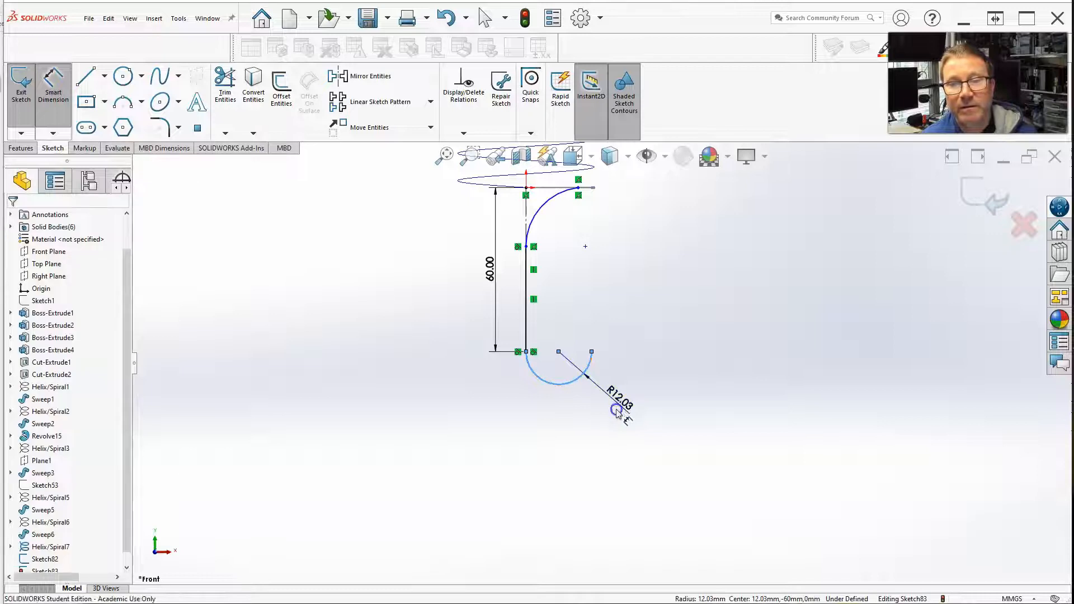
click(600, 456)
text(12.5)
key(Return)
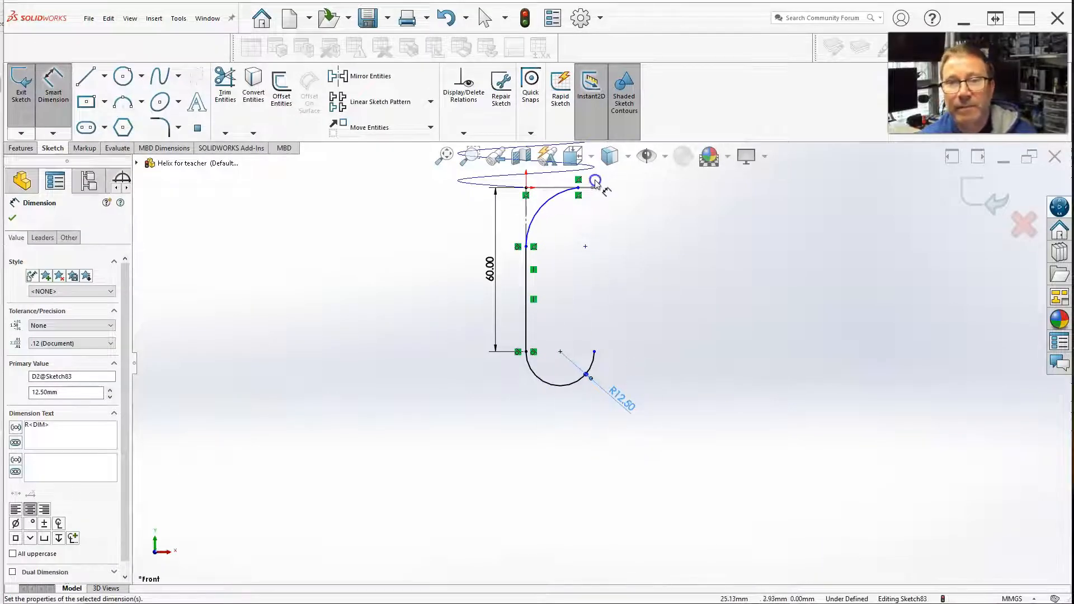
- Try to dimension the upper arc's endpoint against the adjoining end-extension curve
scroll(595, 182, down, 5)
scroll(571, 314, up, 3)
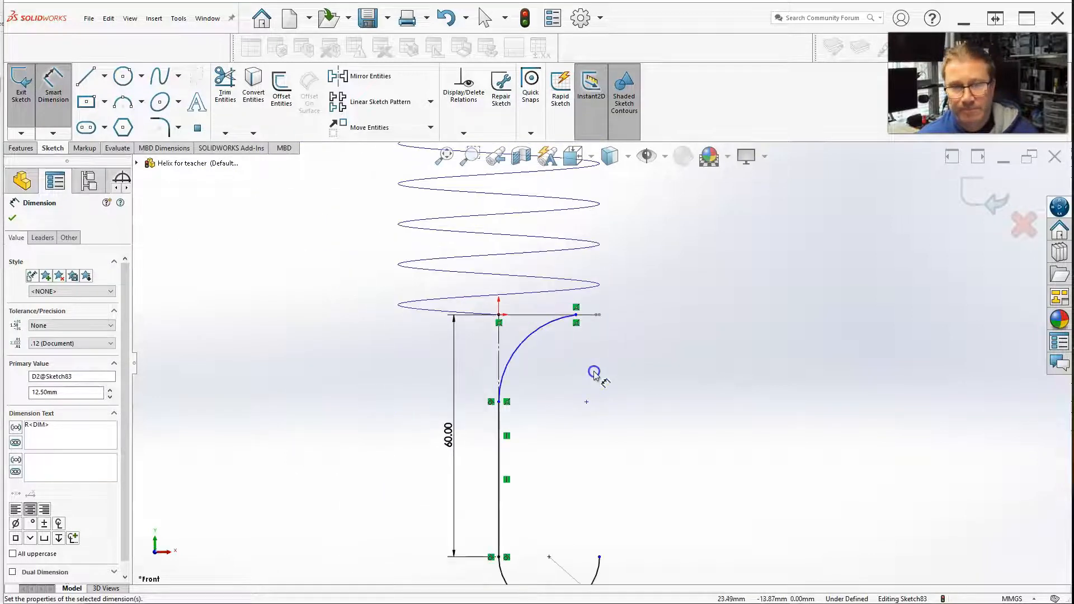
scroll(559, 414, up, 1)
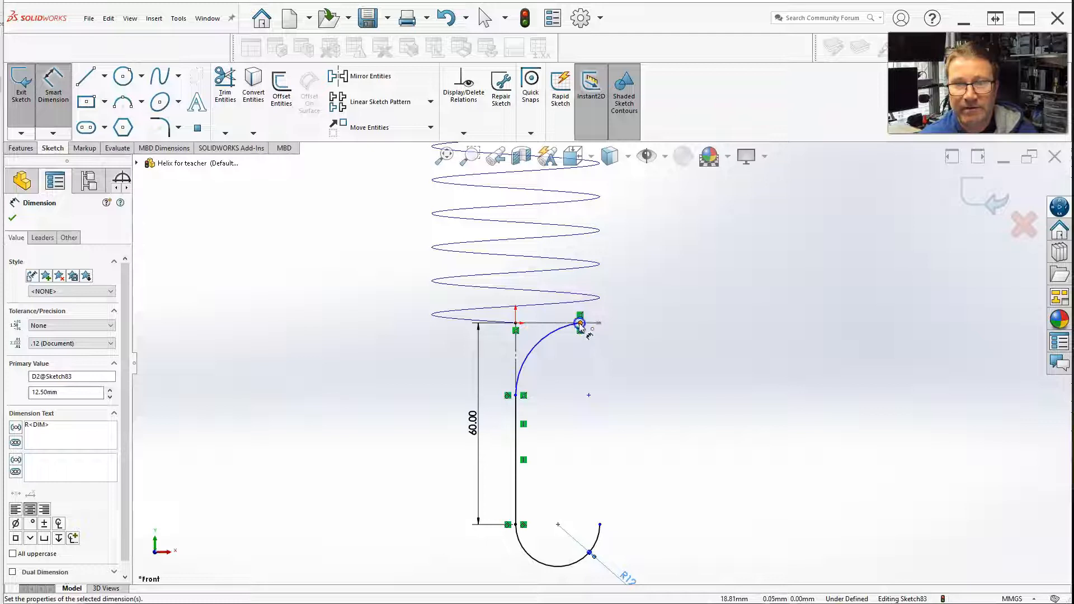
scroll(588, 369, up, 1)
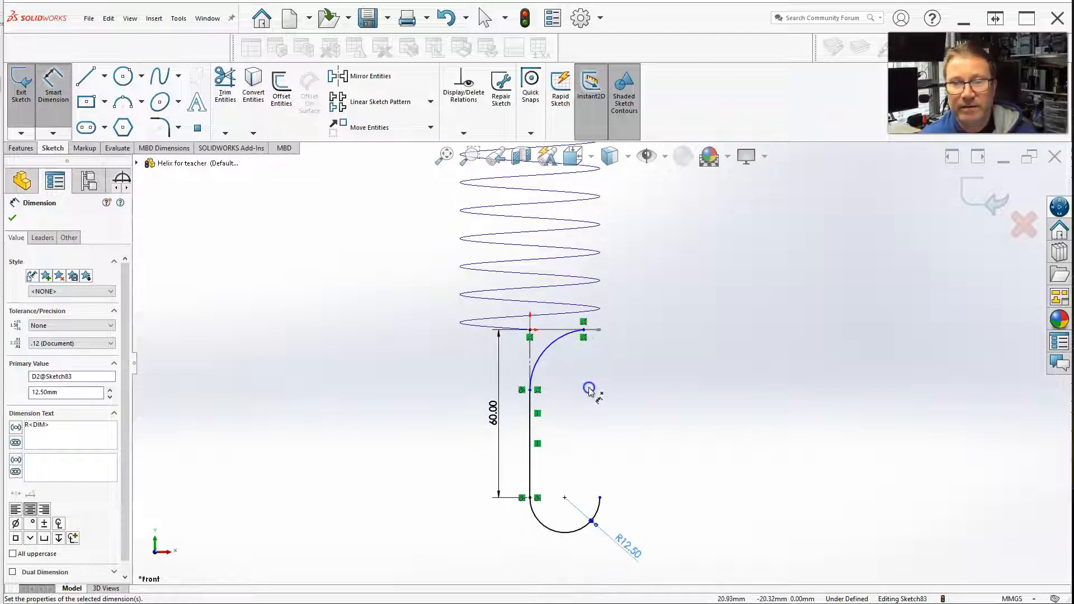
scroll(588, 387, down, 3)
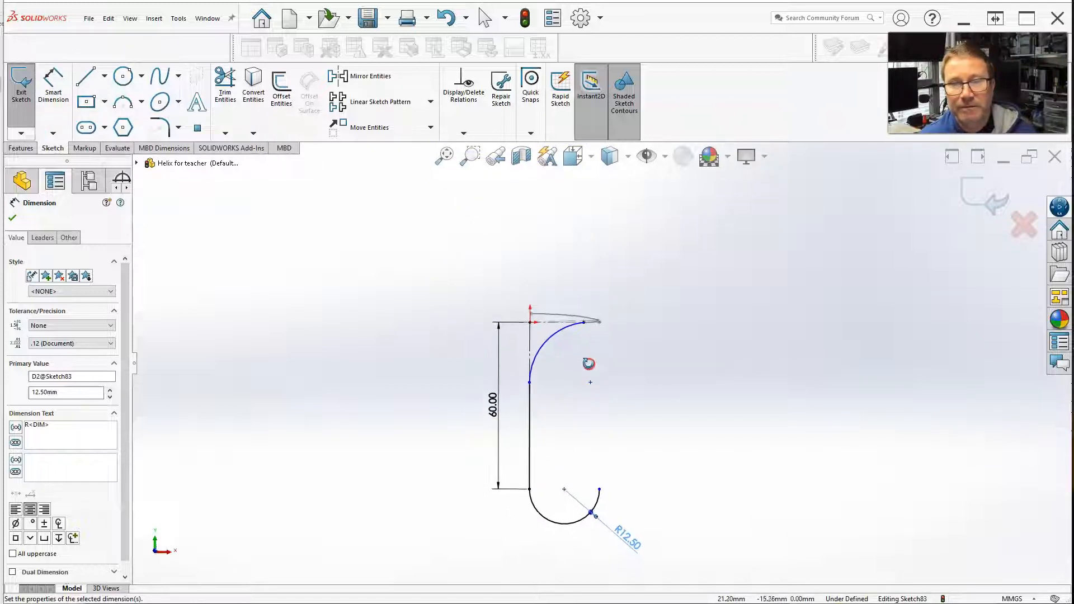
scroll(596, 335, down, 3)
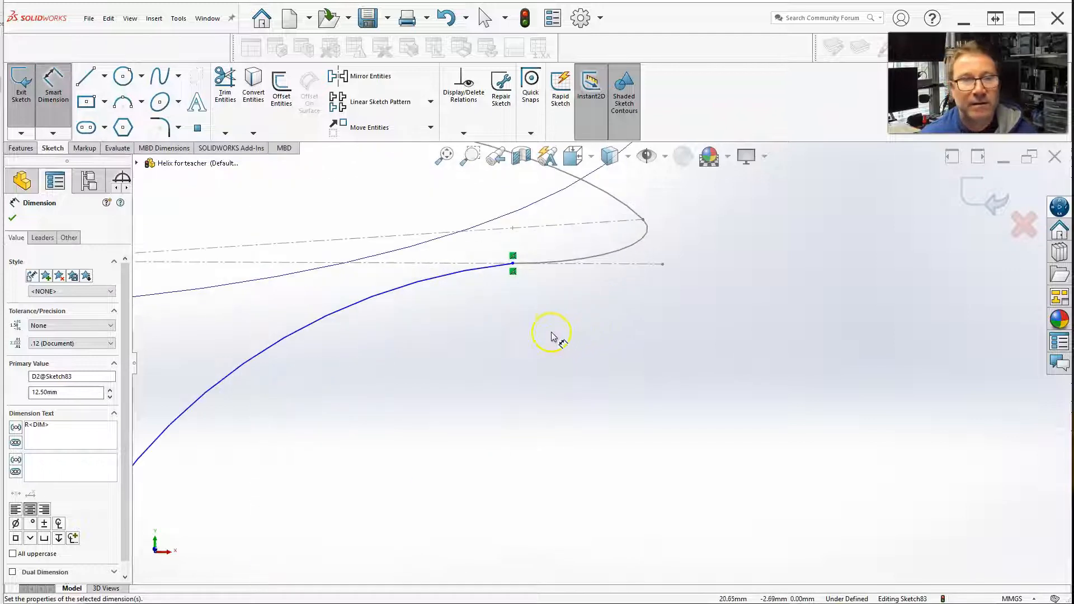
click(513, 263)
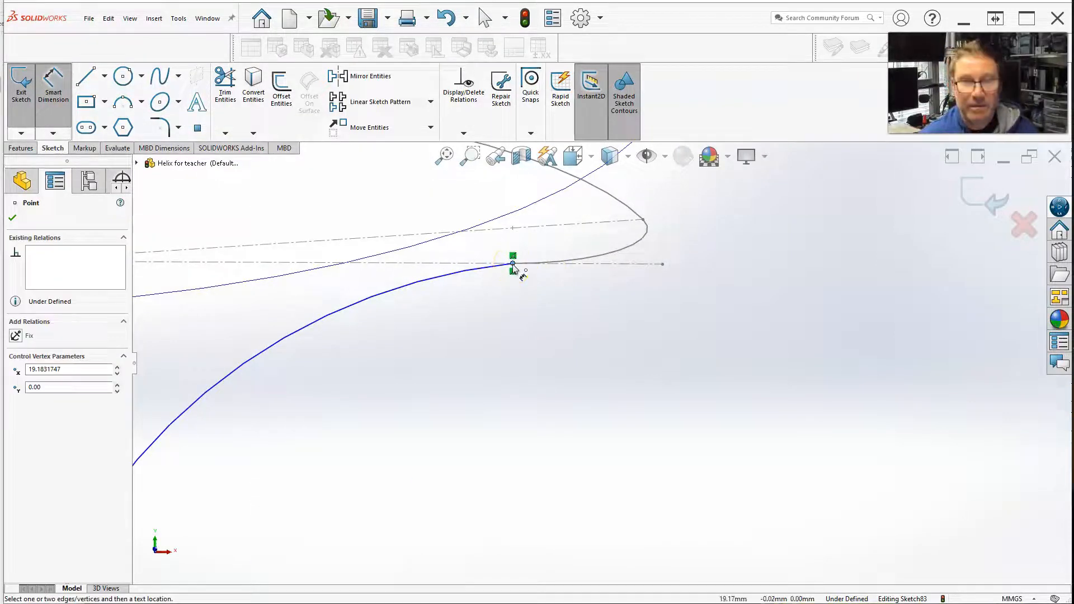
click(573, 264)
click(420, 307)
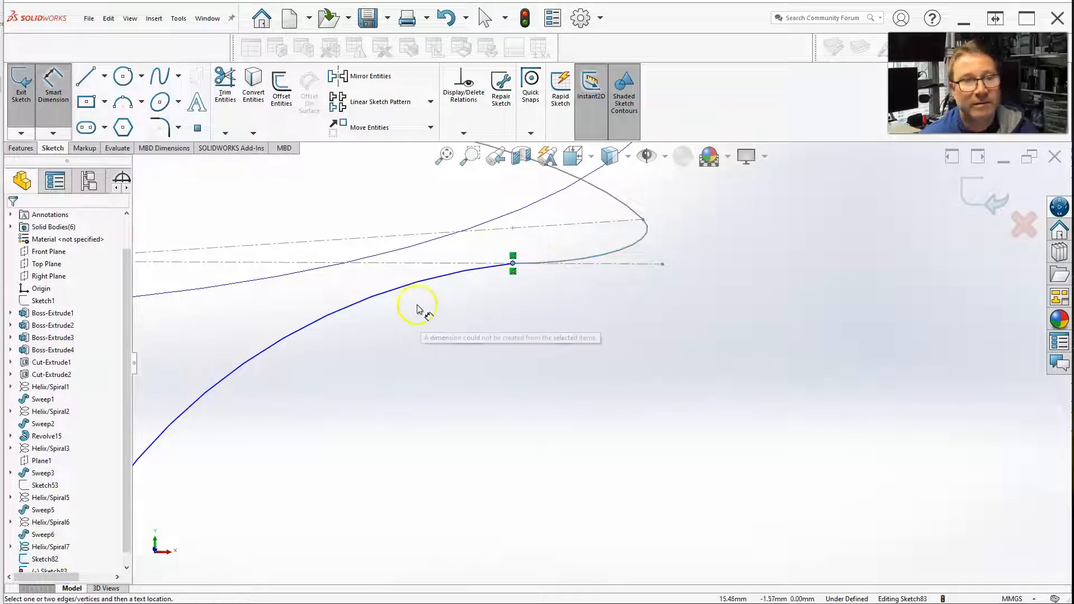
- Add a Coincident relation between the upper arc's endpoint and the end of the helix's end-extension arc
click(464, 133)
click(469, 161)
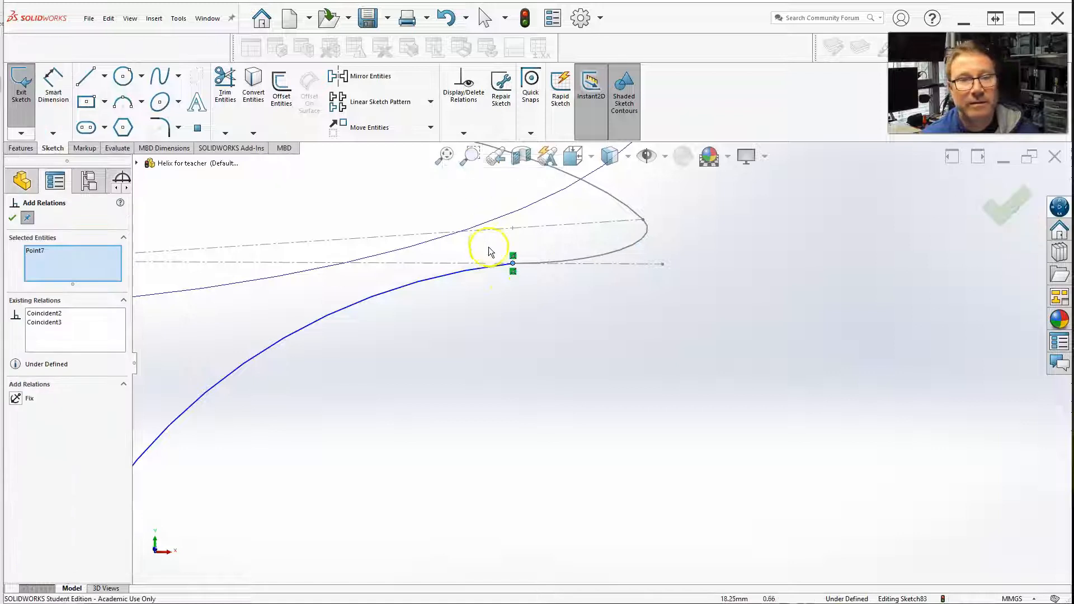
click(514, 263)
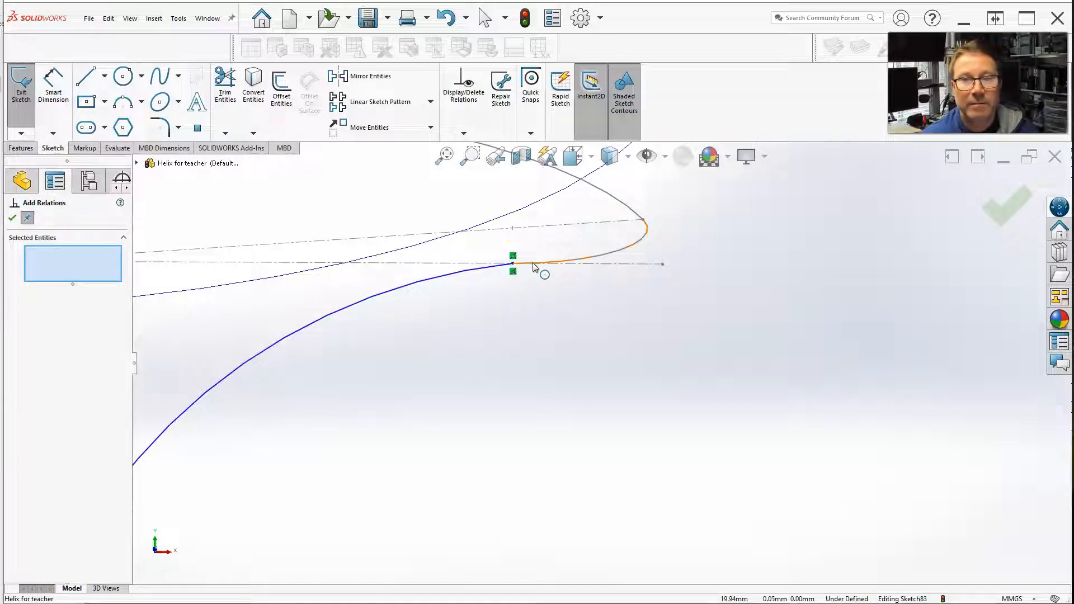
click(533, 264)
click(528, 269)
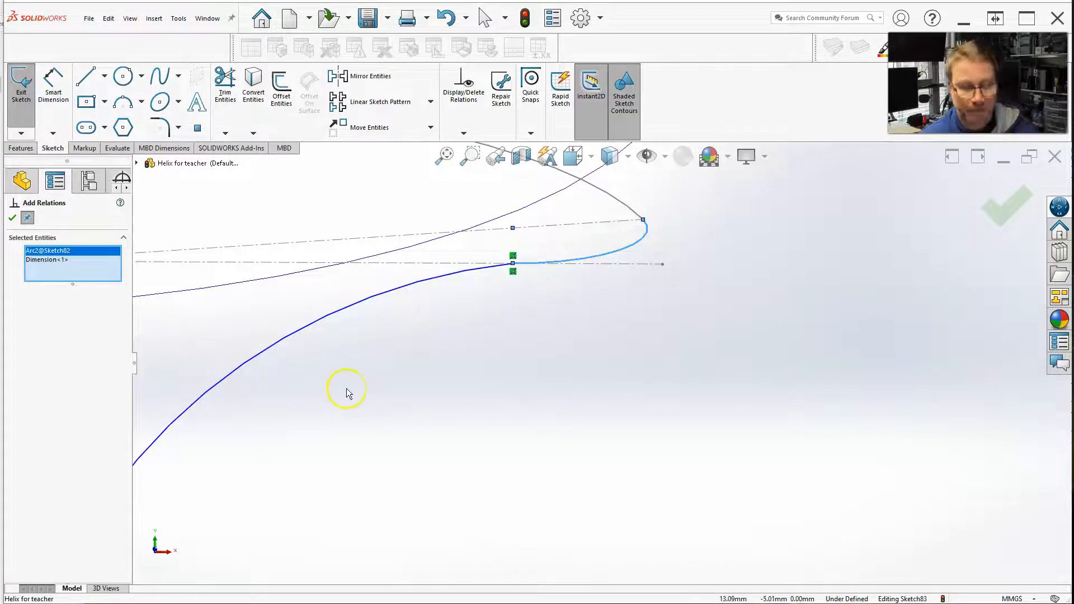
key(Escape)
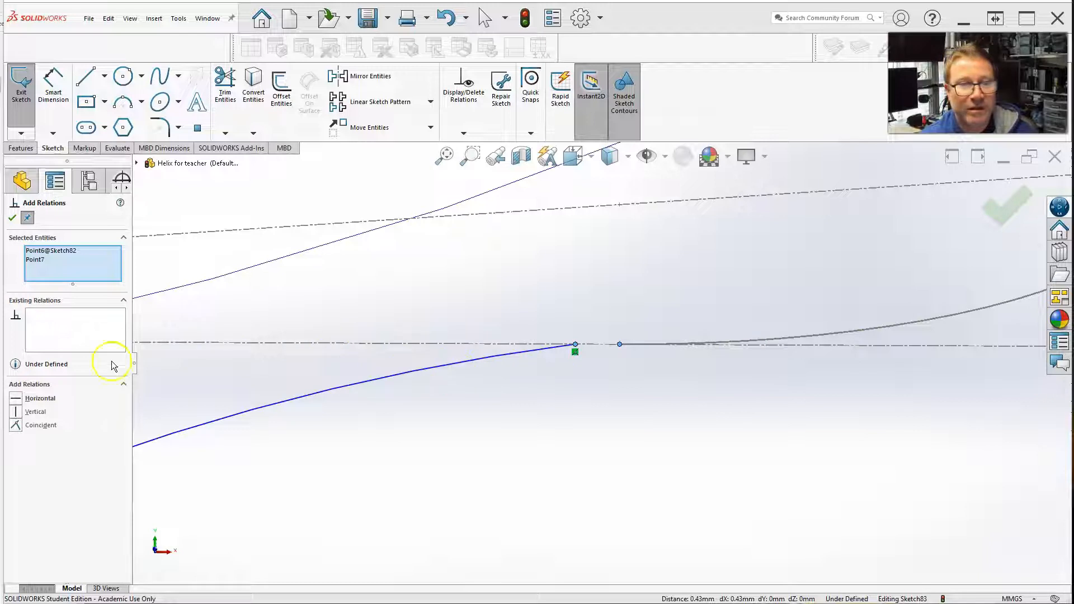
click(16, 426)
scroll(363, 363, up, 3)
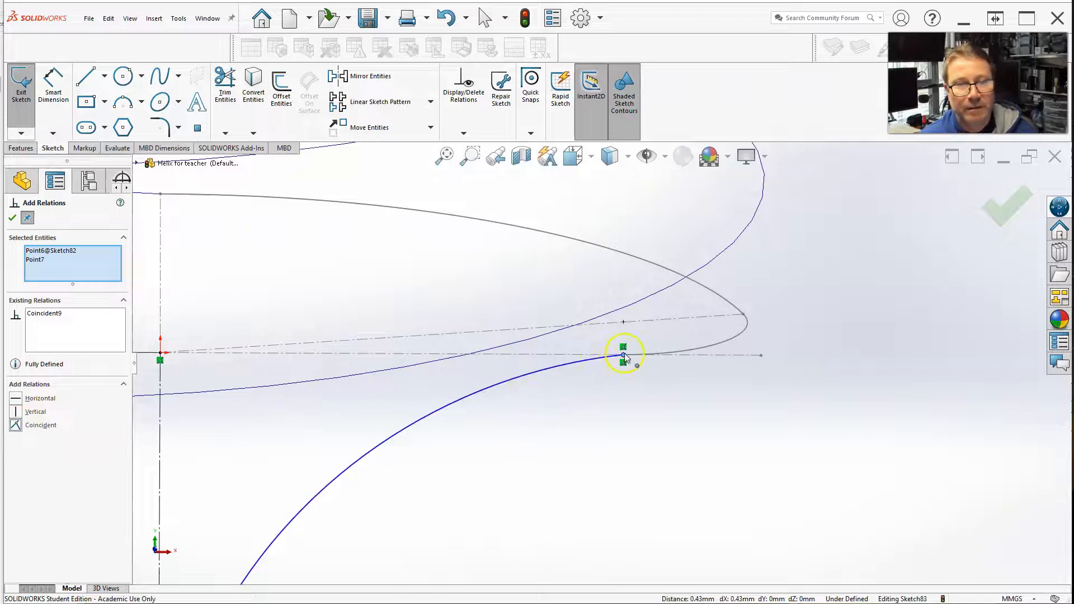
- Make the upper hook arc tangent to the helix's end-extension arc and exit the sketch
scroll(623, 359, down, 3)
scroll(627, 369, up, 6)
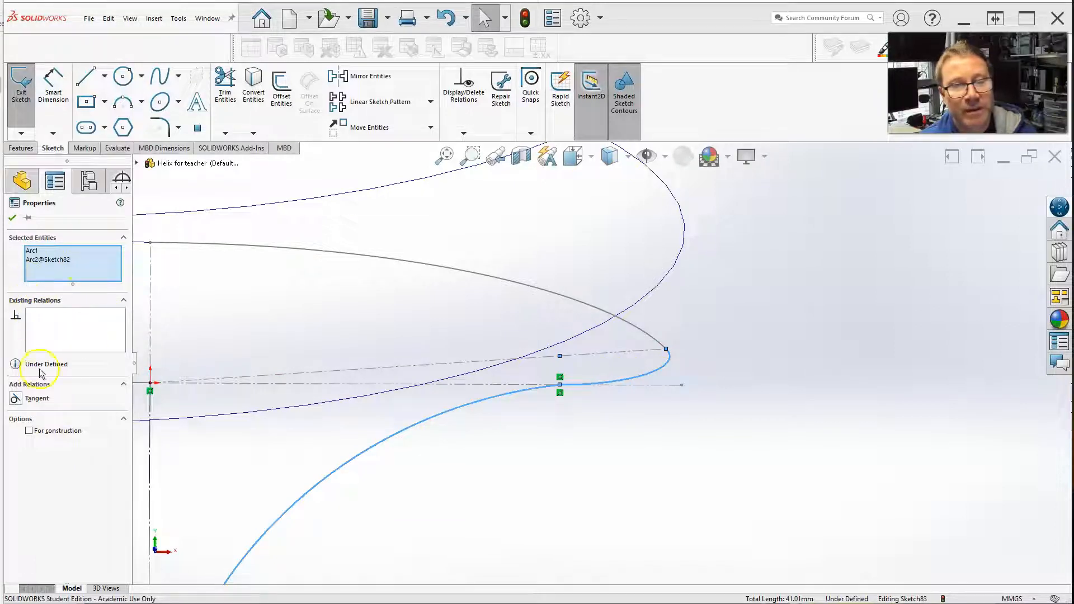
click(15, 400)
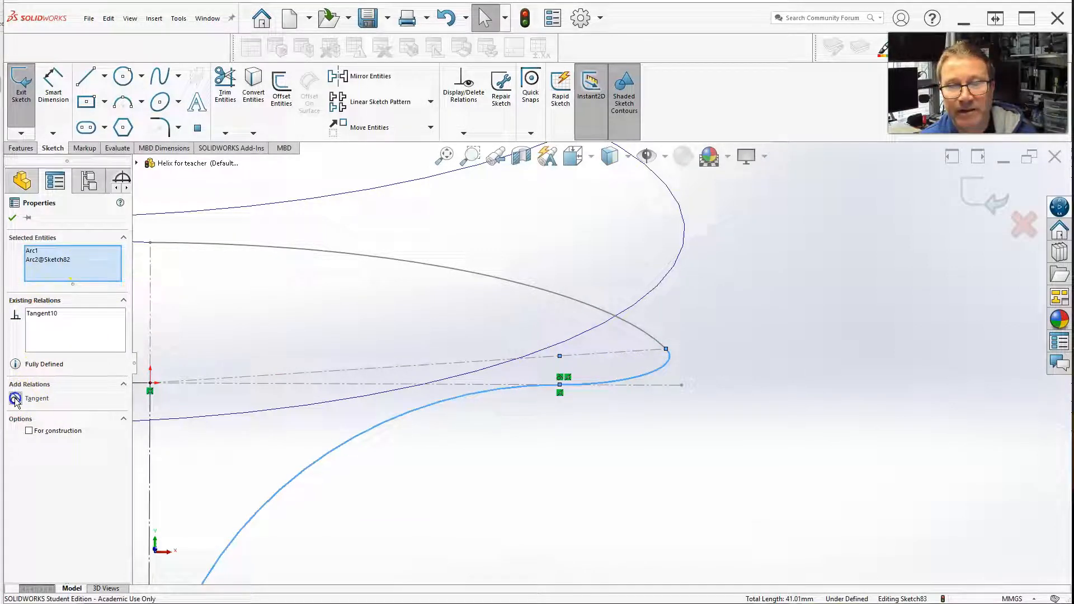
scroll(599, 363, up, 4)
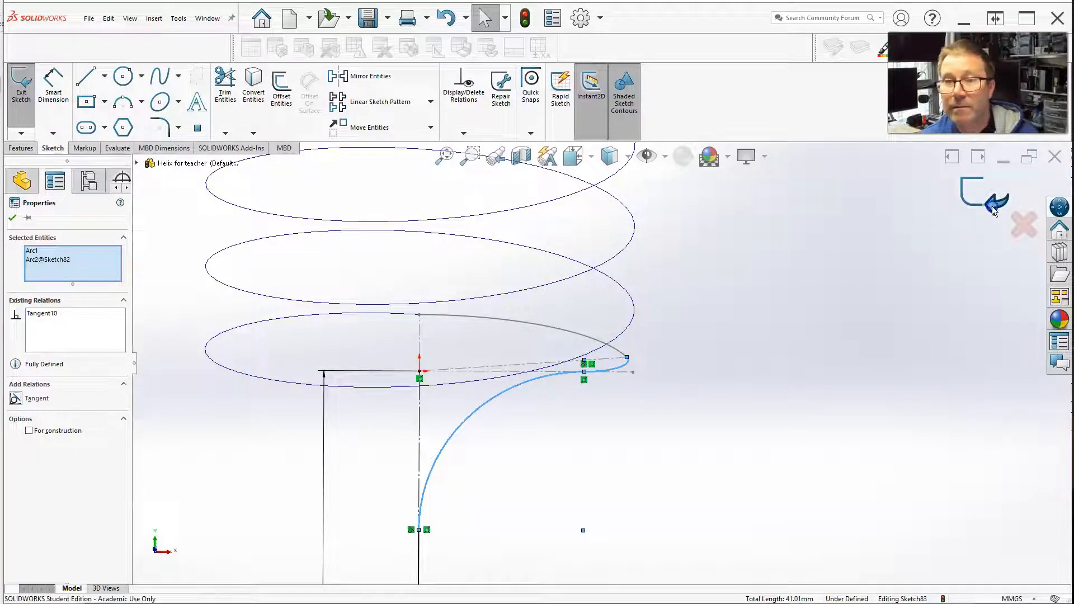
click(994, 210)
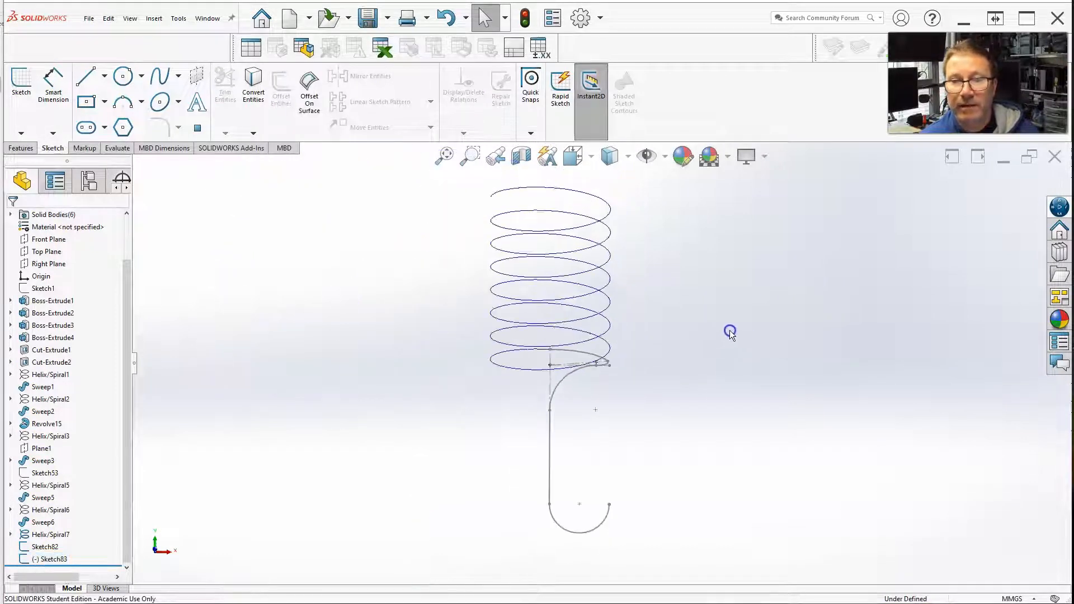
- Join the helix, the end-extension sketch and the hook sketch into one composite curve
scroll(631, 348, up, 1)
middle_drag(630, 347, 601, 408)
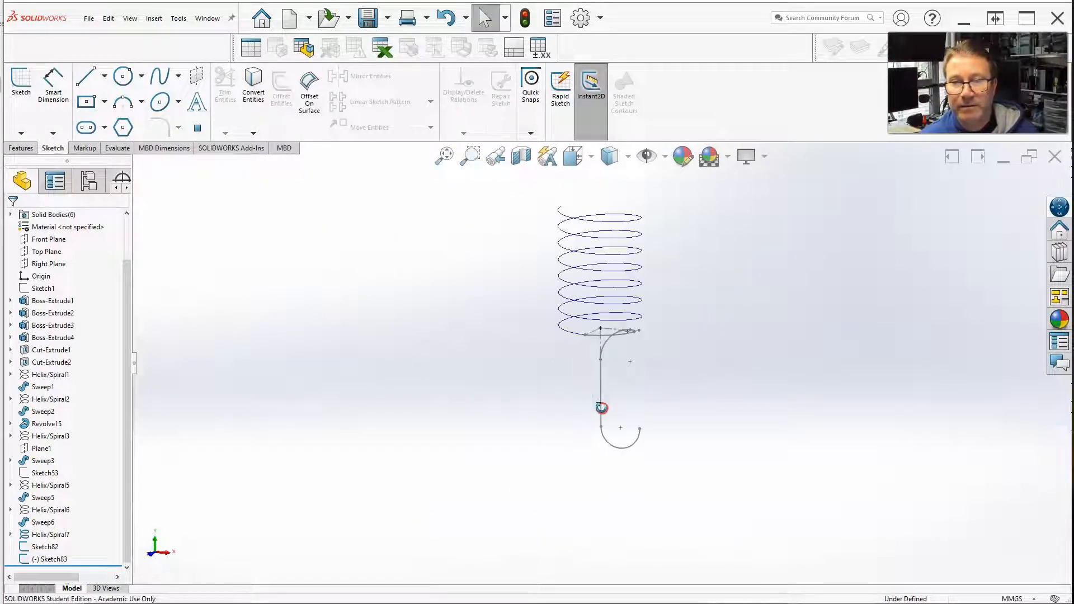
scroll(686, 350, up, 2)
scroll(713, 312, up, 1)
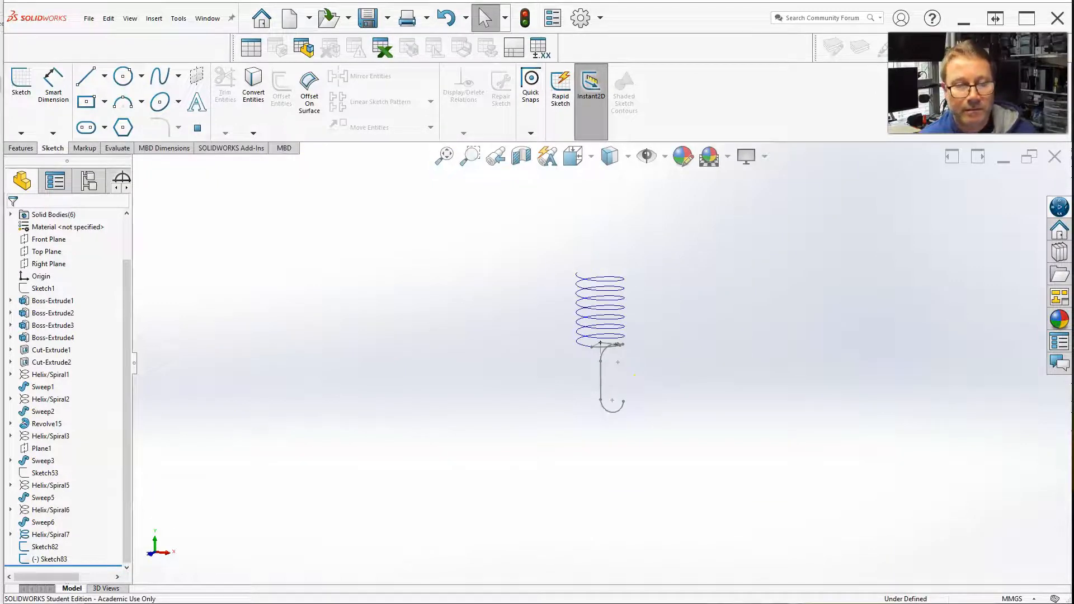
middle_drag(533, 350, 526, 362)
scroll(648, 317, down, 3)
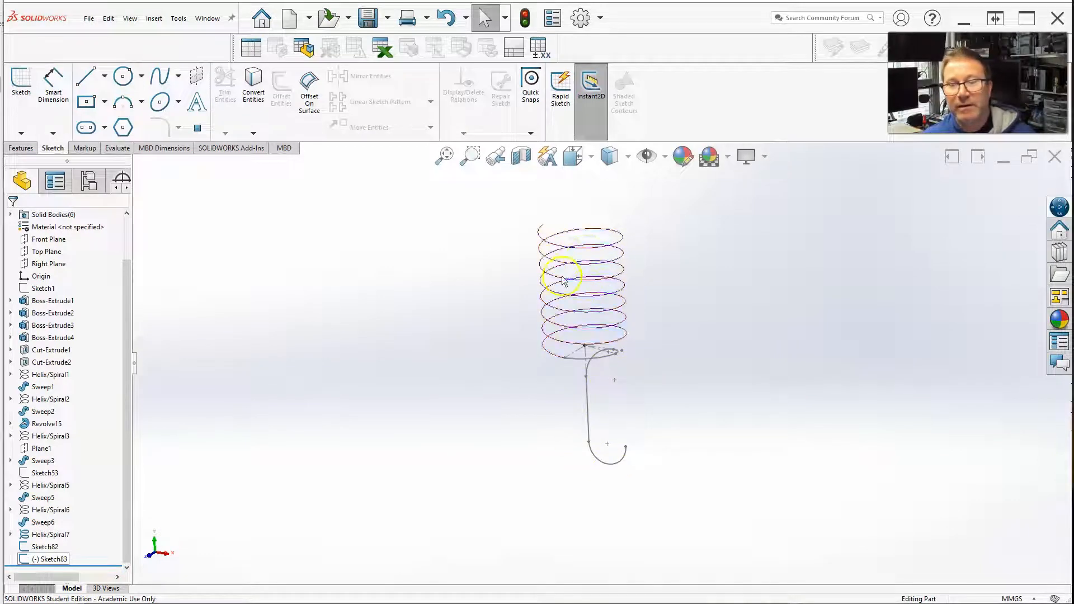
click(579, 335)
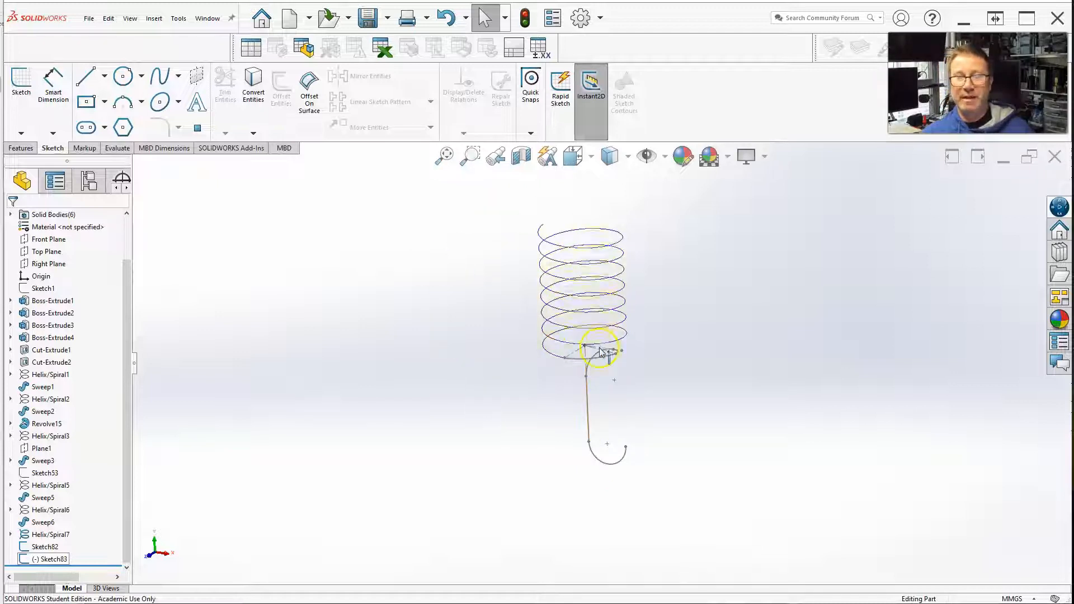
click(21, 148)
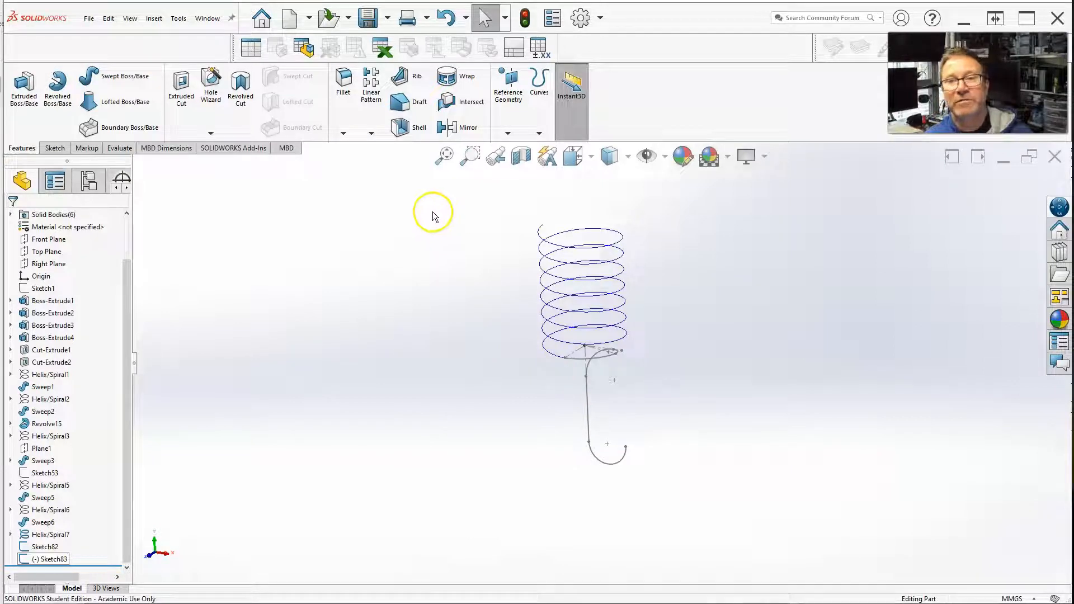
click(540, 133)
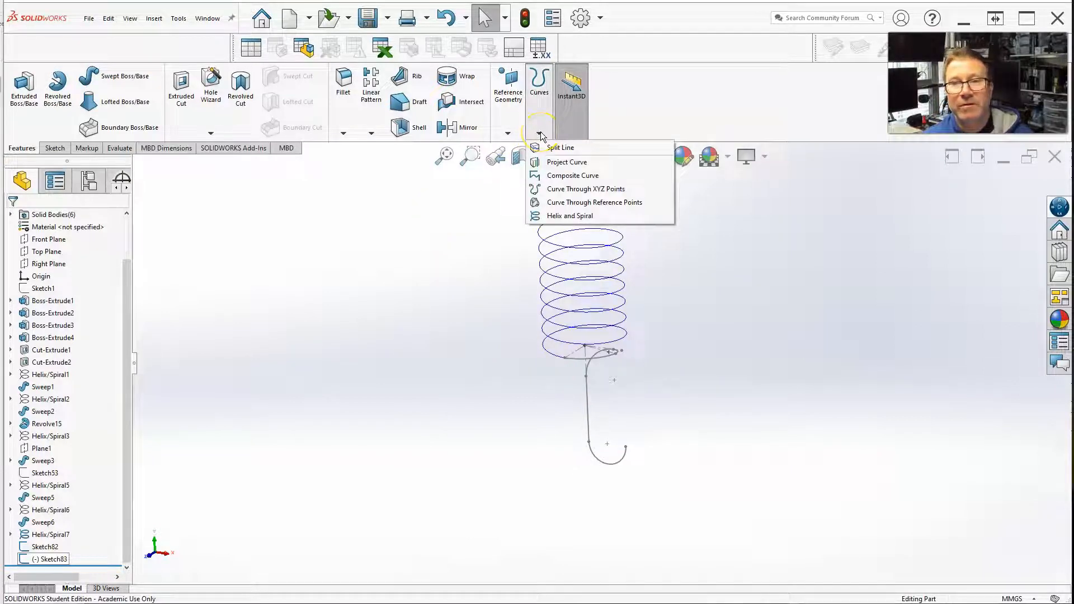
click(552, 177)
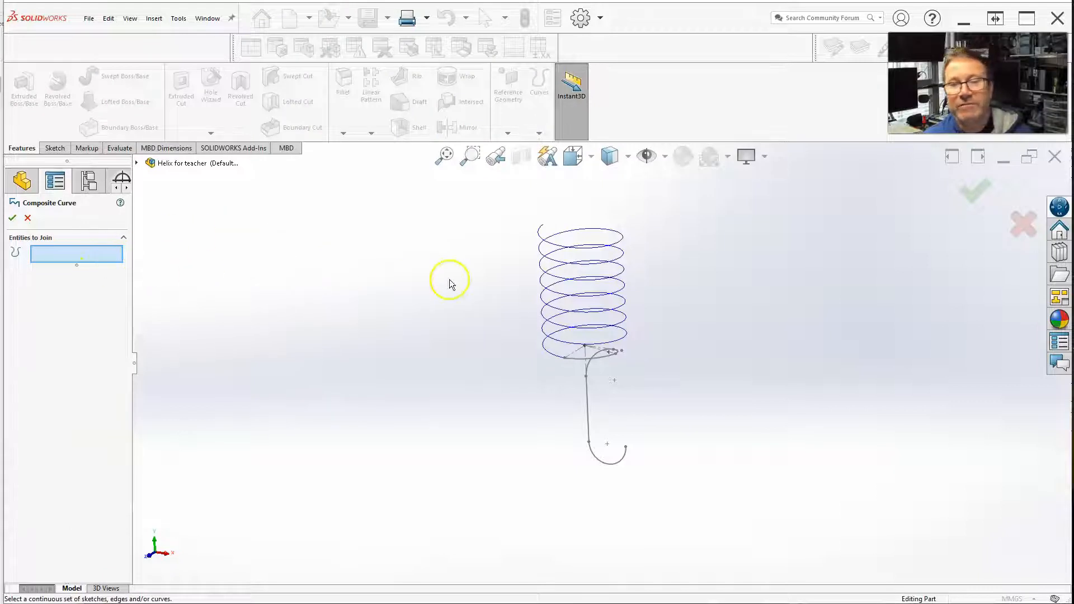
click(573, 268)
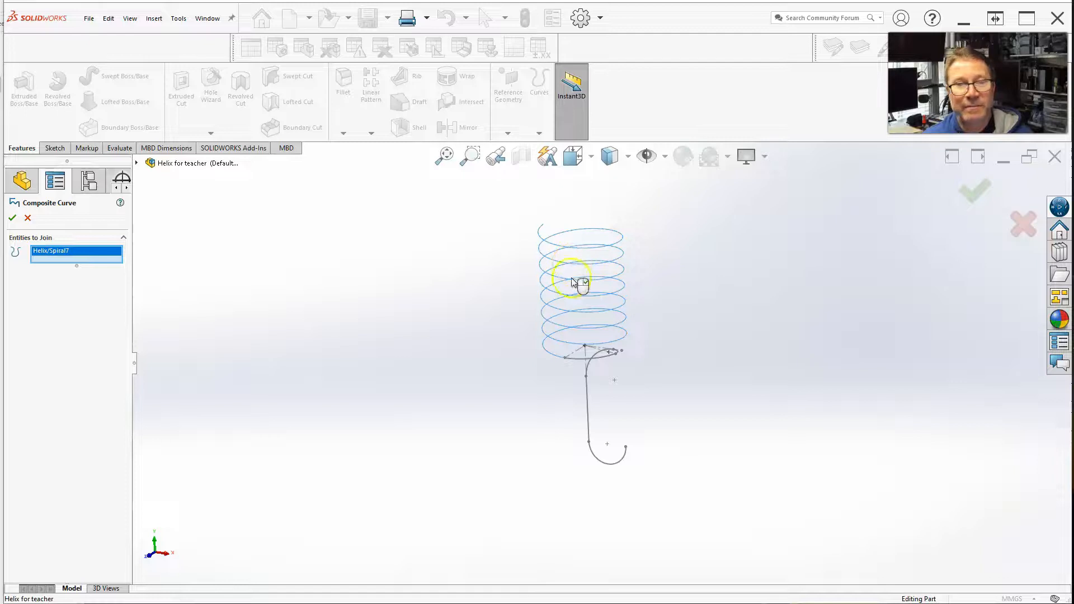
click(585, 363)
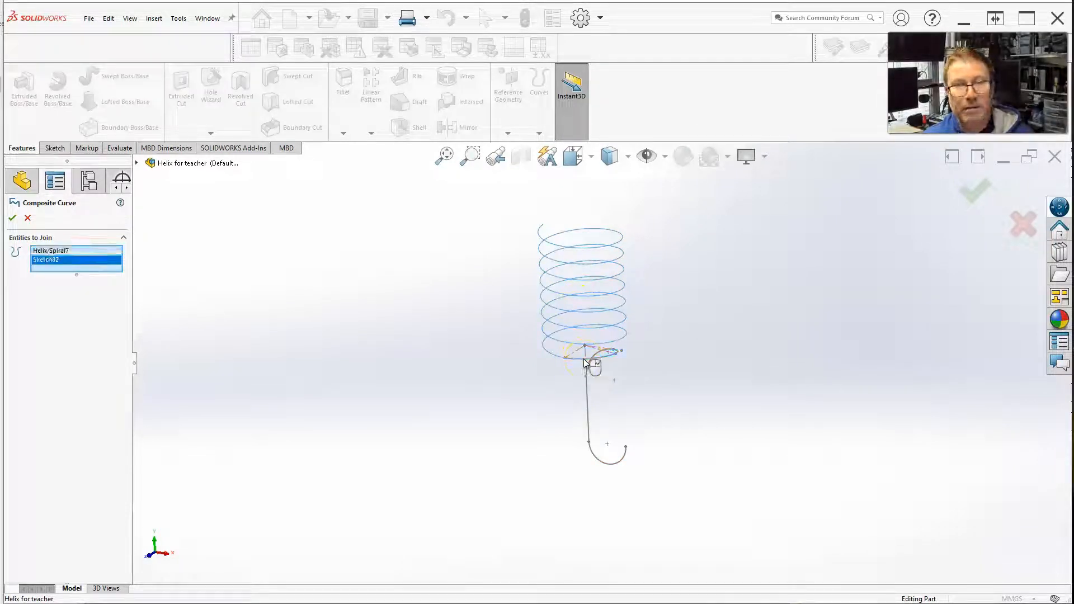
click(587, 376)
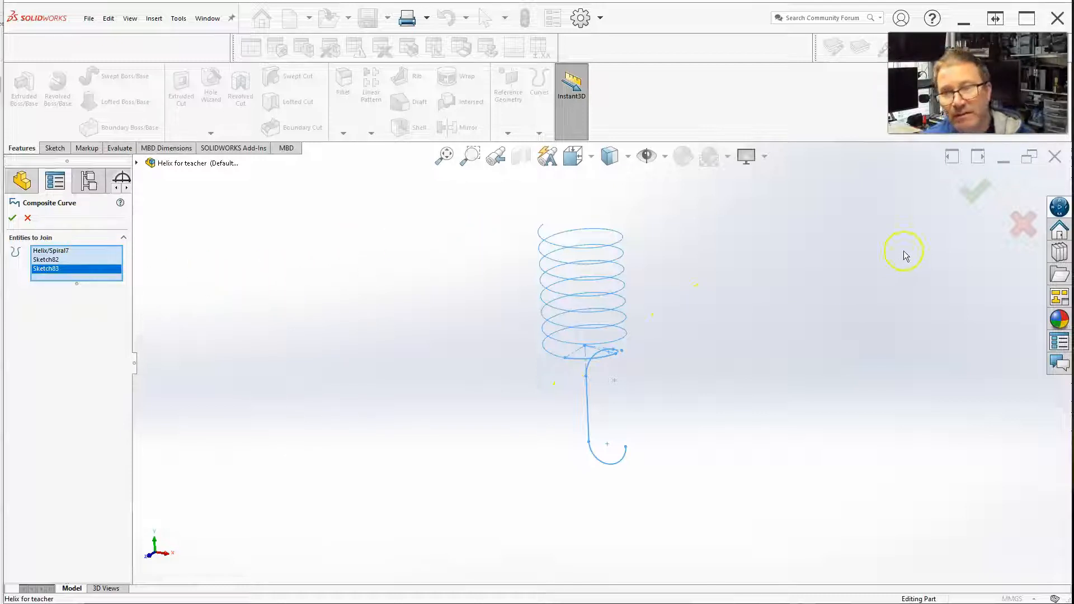
click(977, 197)
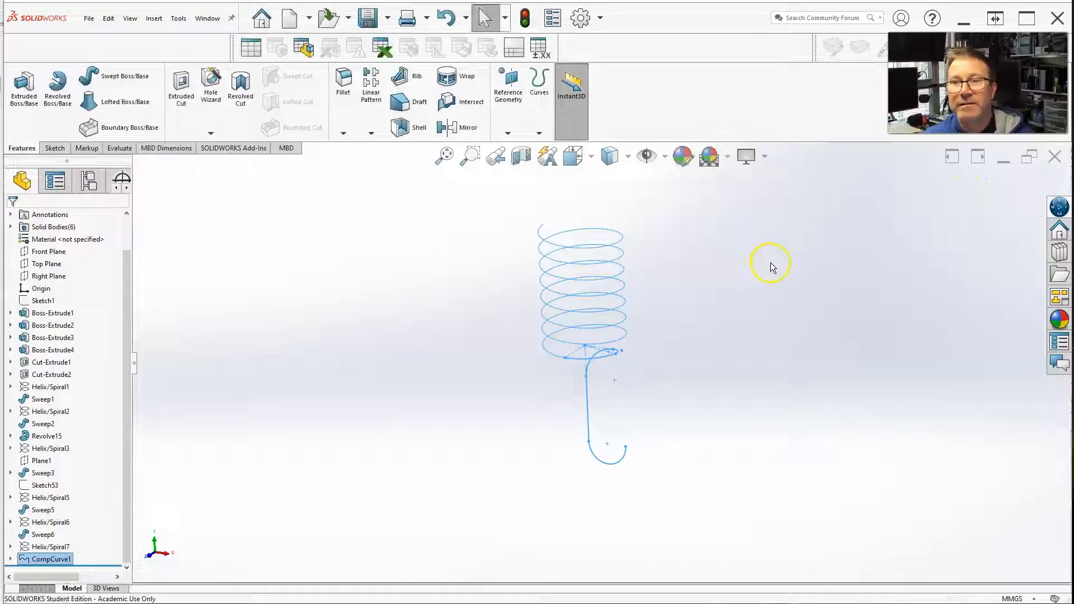
click(755, 353)
- Set up a swept boss with a 3 mm diameter circular profile along the composite curve
scroll(650, 365, up, 2)
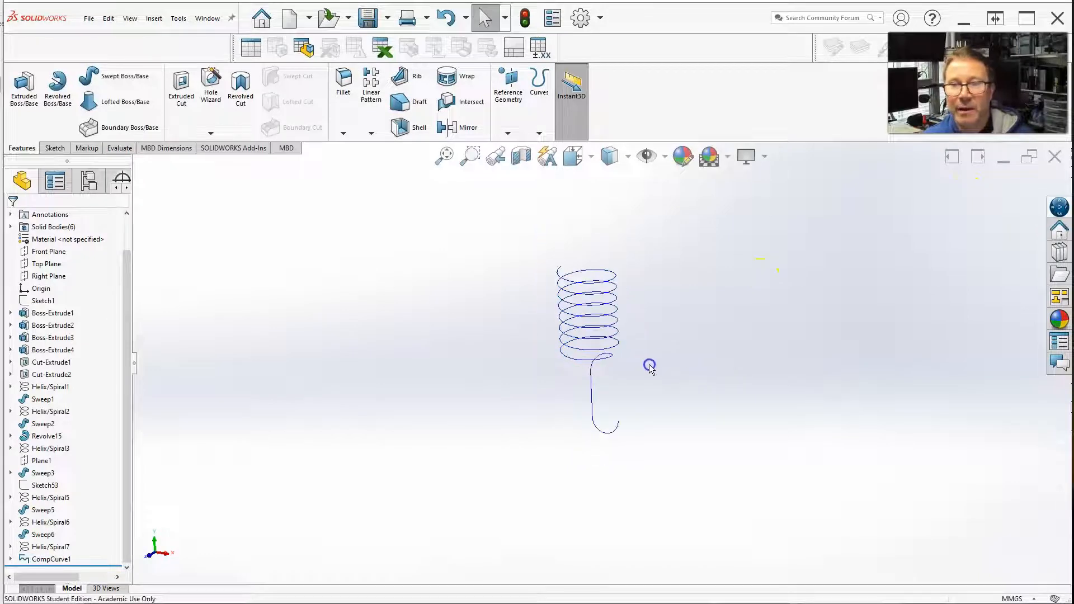
middle_drag(631, 350, 632, 343)
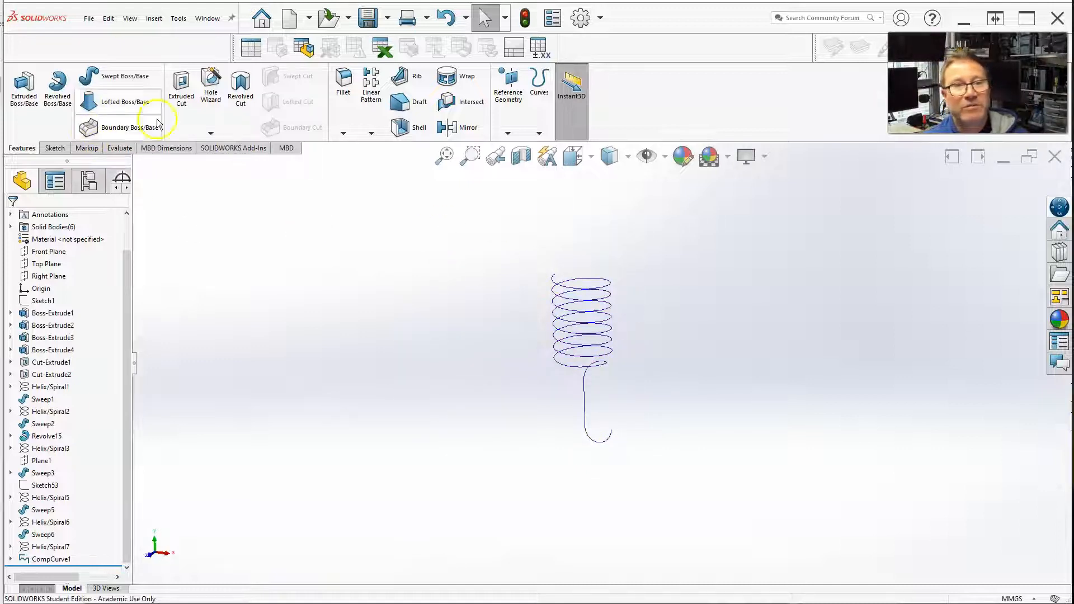
click(113, 80)
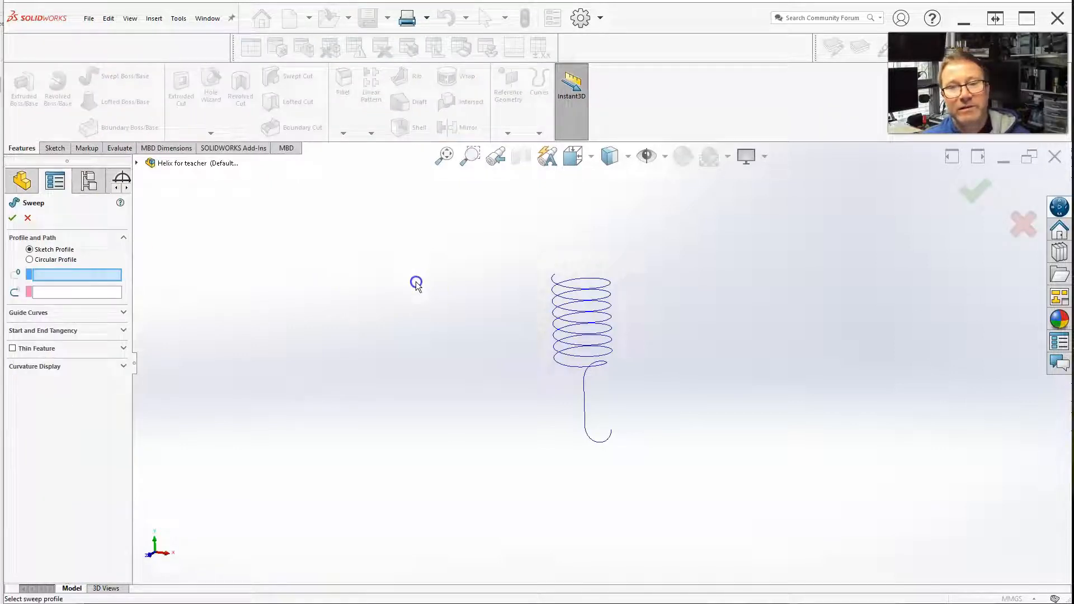
click(29, 260)
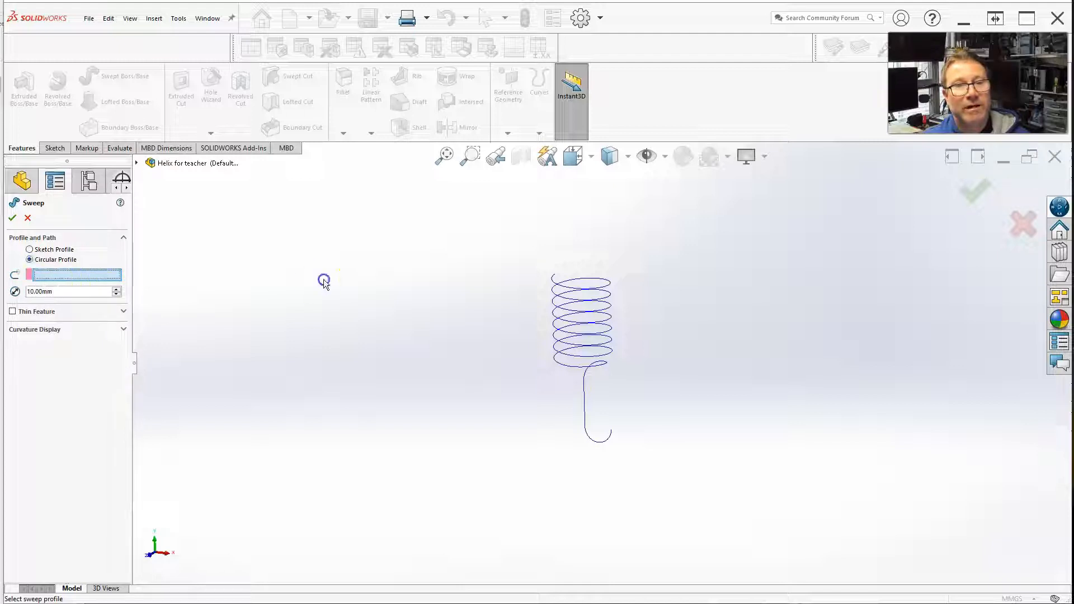
click(59, 292)
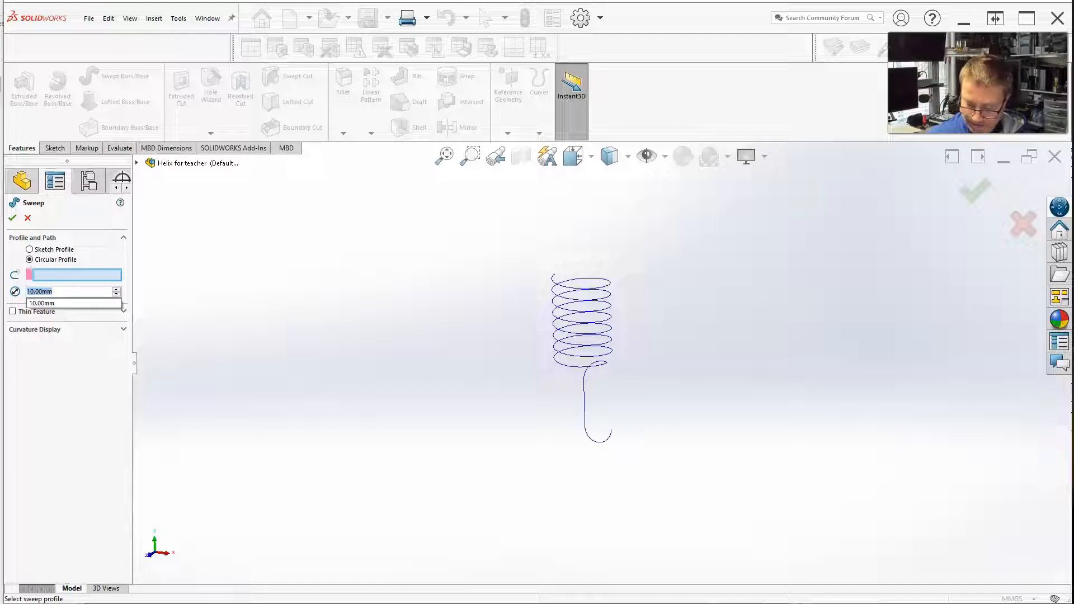
text(3)
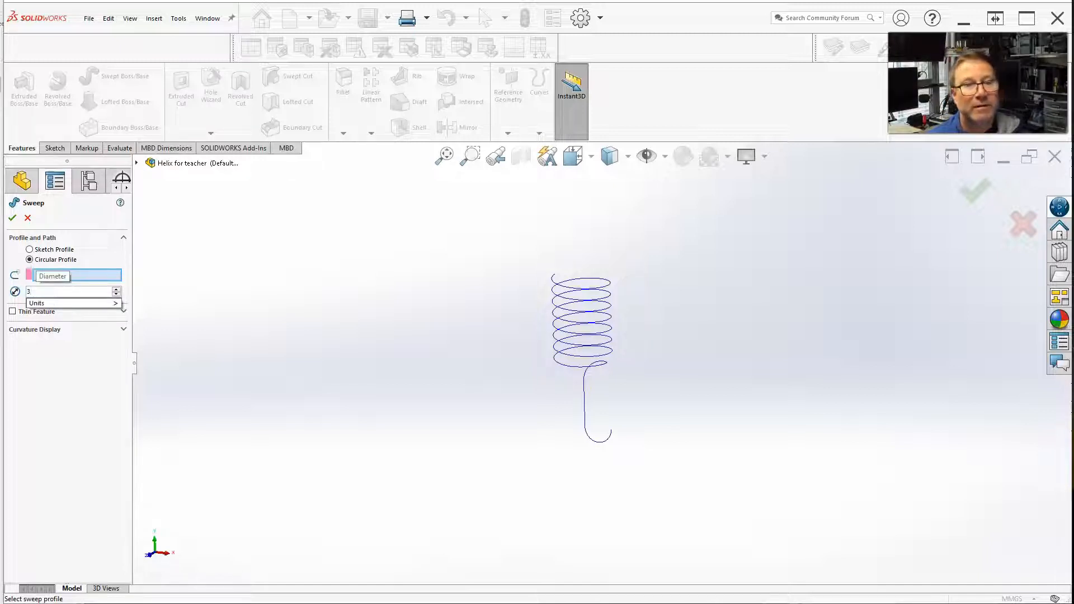
click(92, 273)
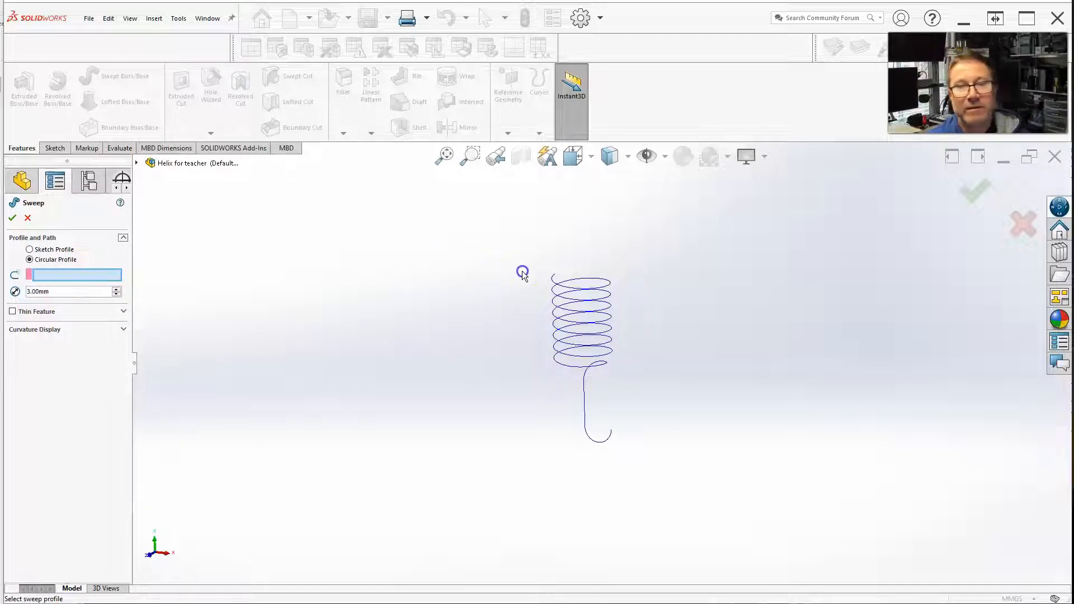
click(565, 288)
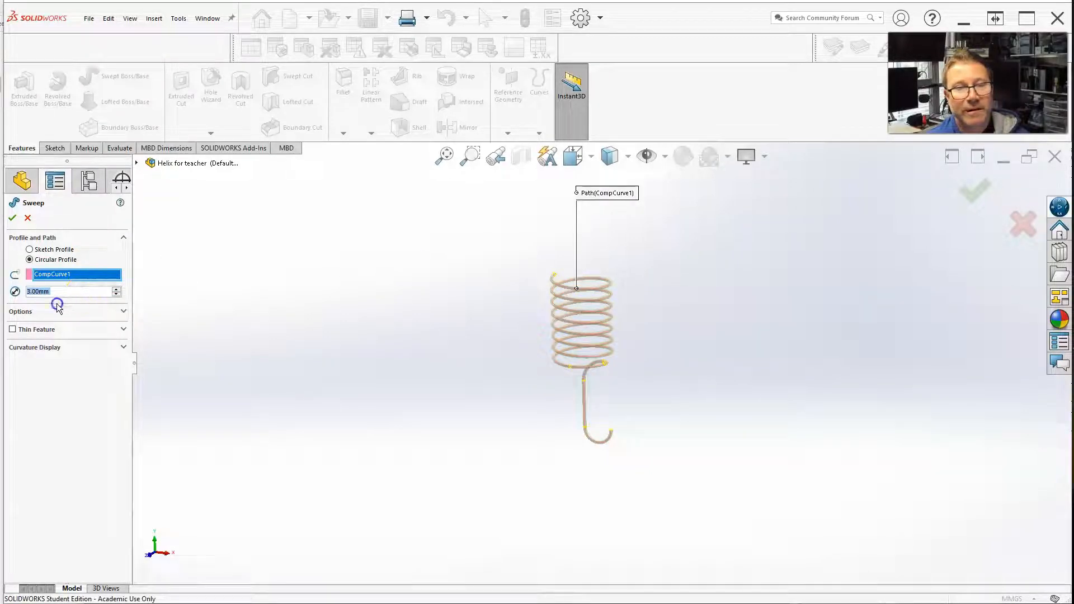
- Set the circular profile's diameter to 5 mm and create the sweep
text(5)
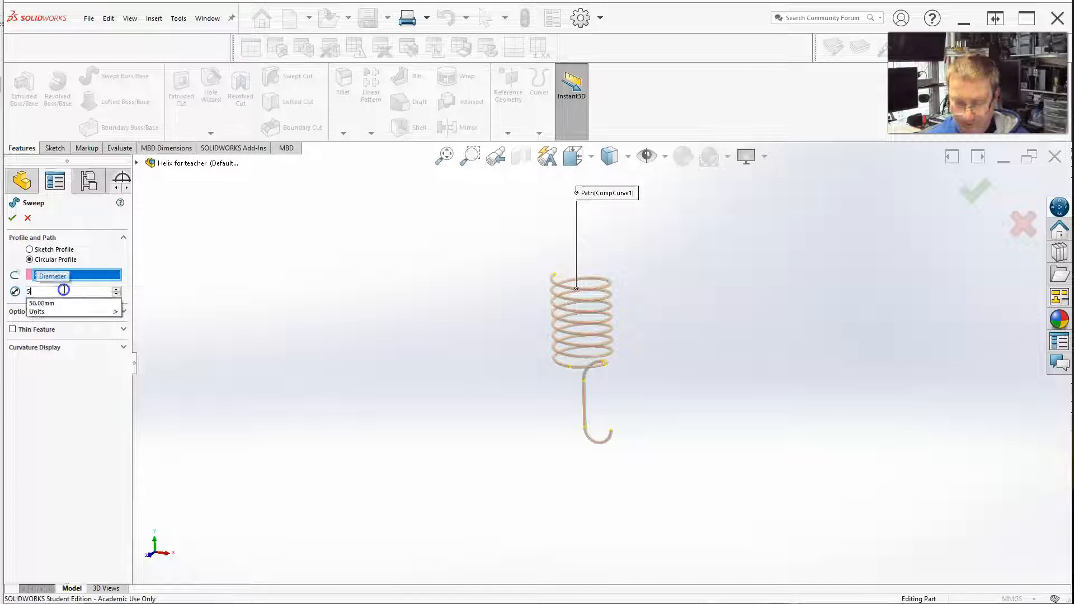
key(Return)
click(976, 191)
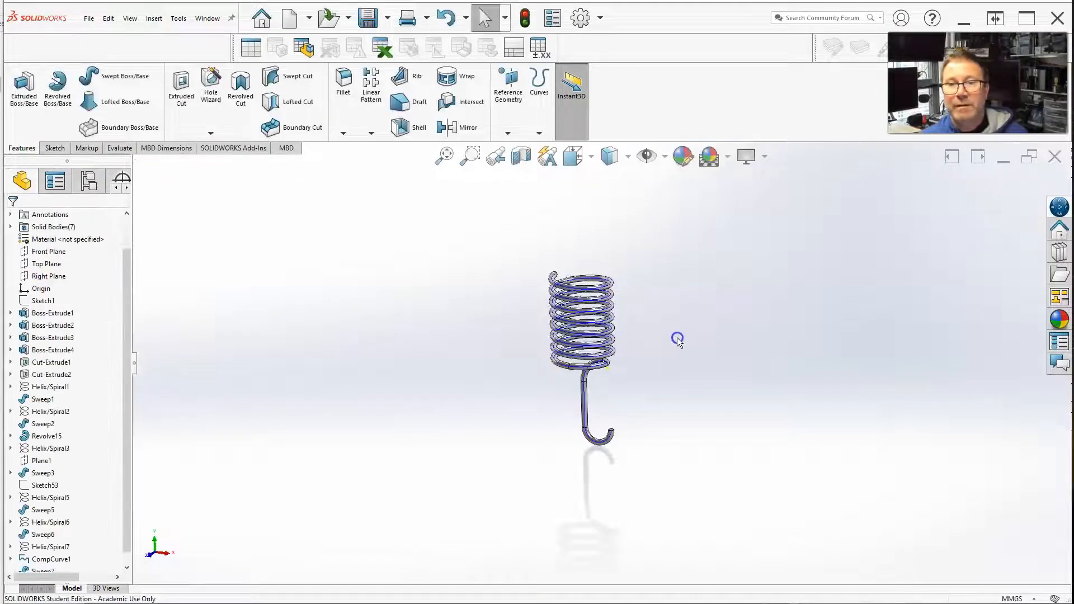
- Examine the swept spring from several angles, checking the coils and the transition into the hook
middle_drag(611, 381, 676, 317)
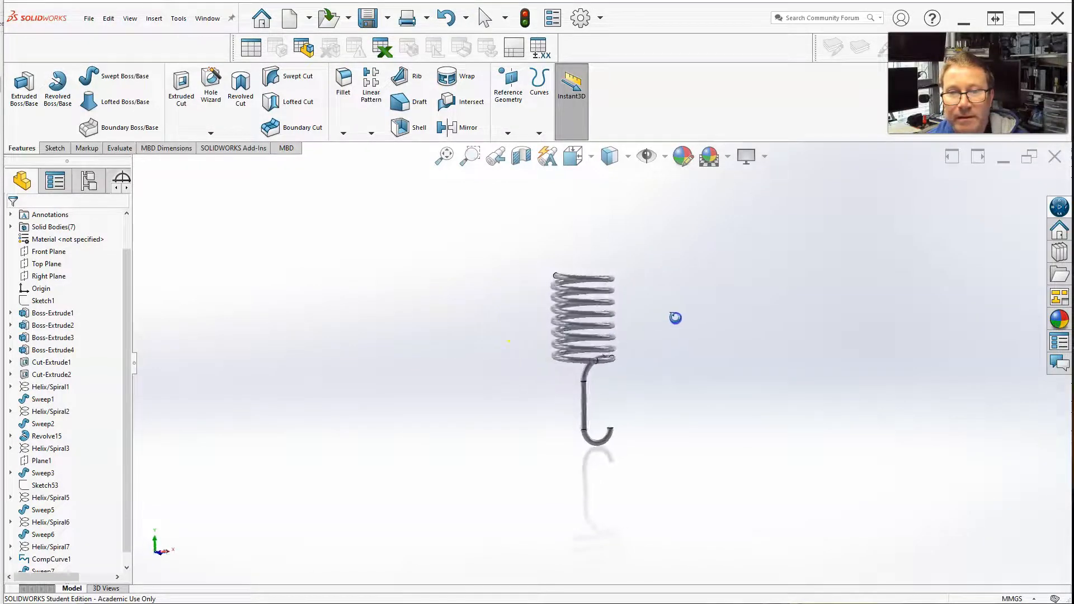
scroll(612, 379, down, 5)
scroll(579, 344, down, 2)
middle_drag(578, 343, 822, 440)
scroll(560, 365, up, 3)
scroll(727, 329, up, 3)
scroll(779, 309, down, 4)
scroll(754, 343, up, 2)
scroll(483, 387, up, 2)
scroll(405, 441, down, 3)
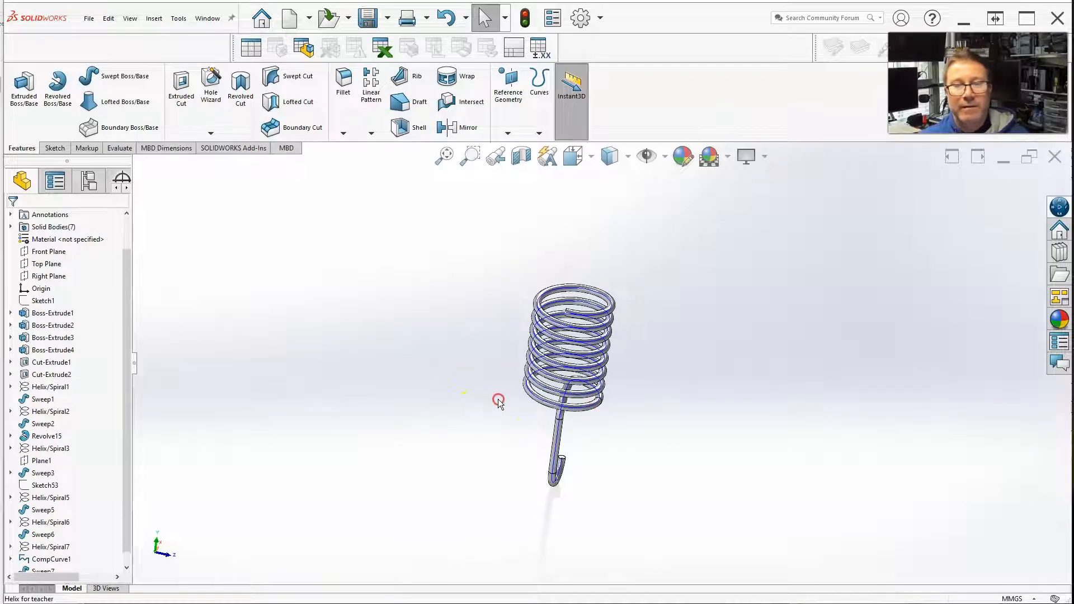
click(477, 397)
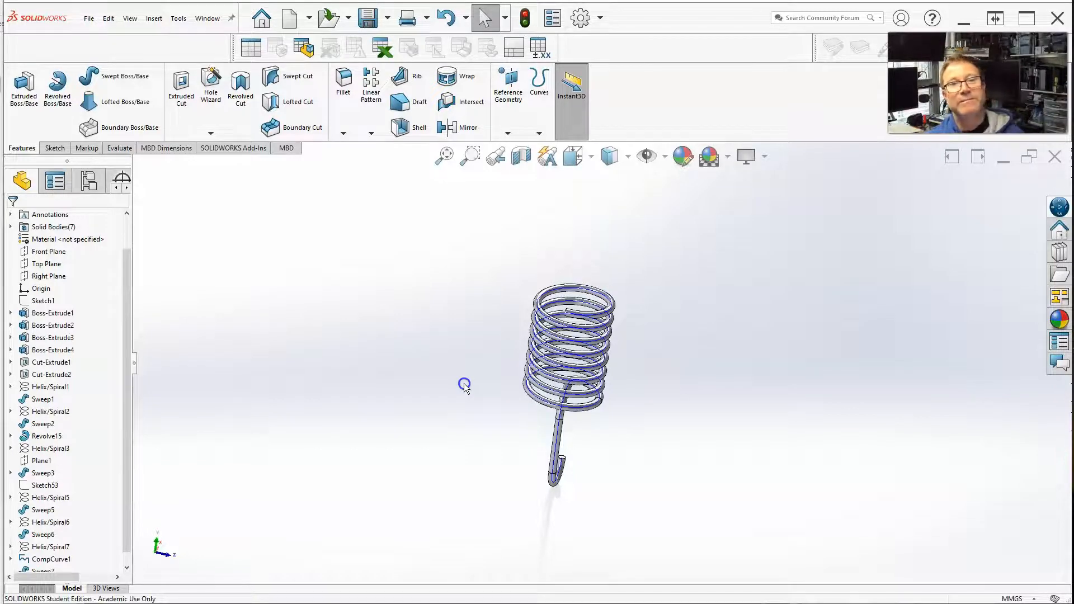
click(456, 360)
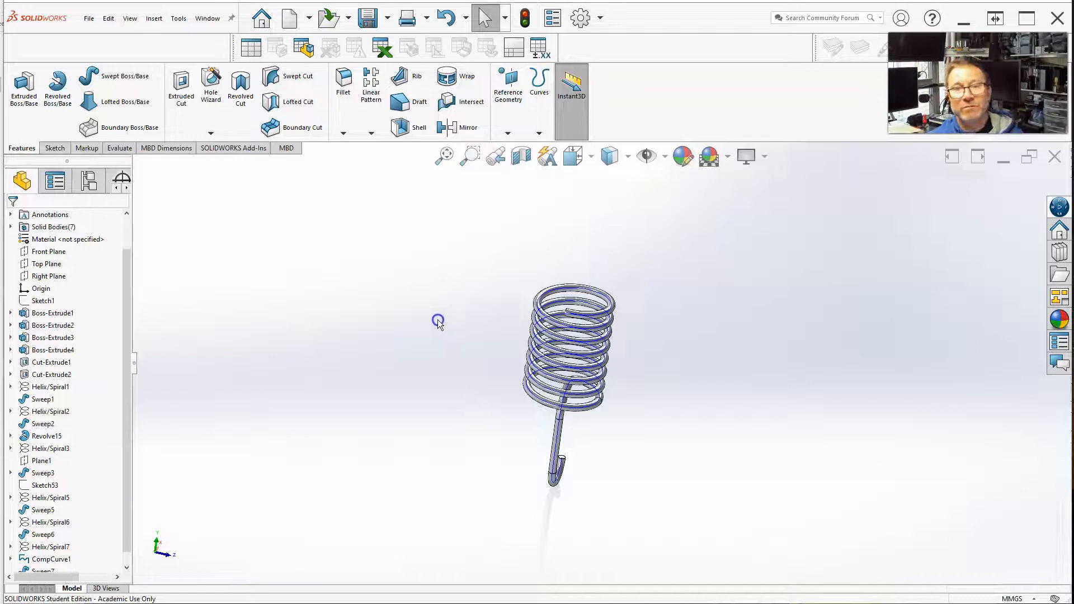